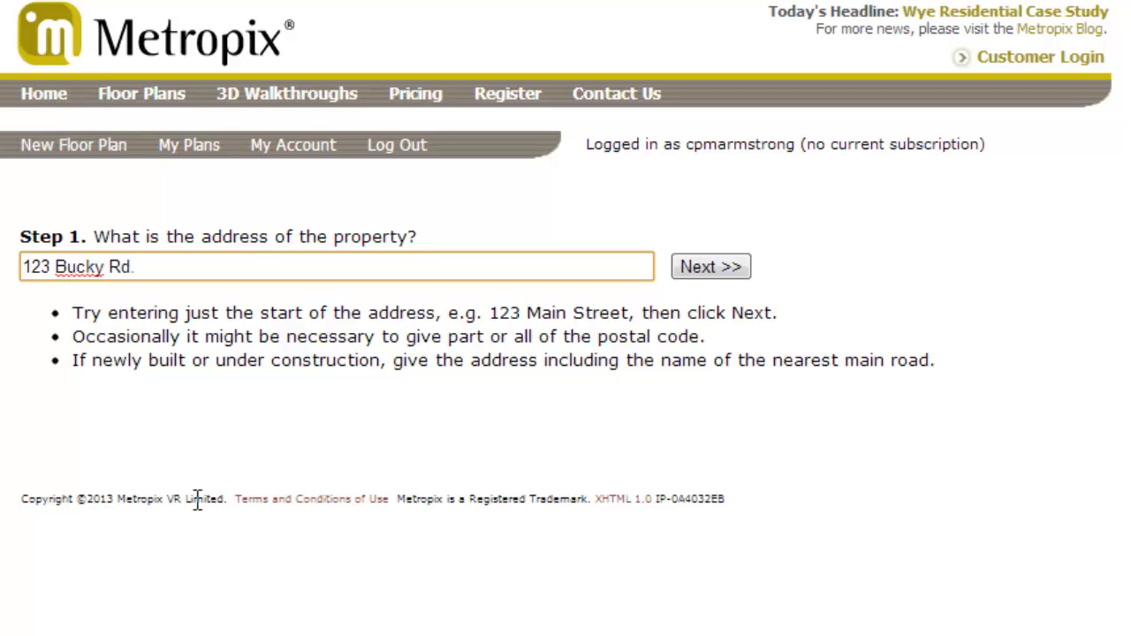
# - Submit the property address and start drawing its floor plan online from a blank page
pyautogui.click(704, 274)
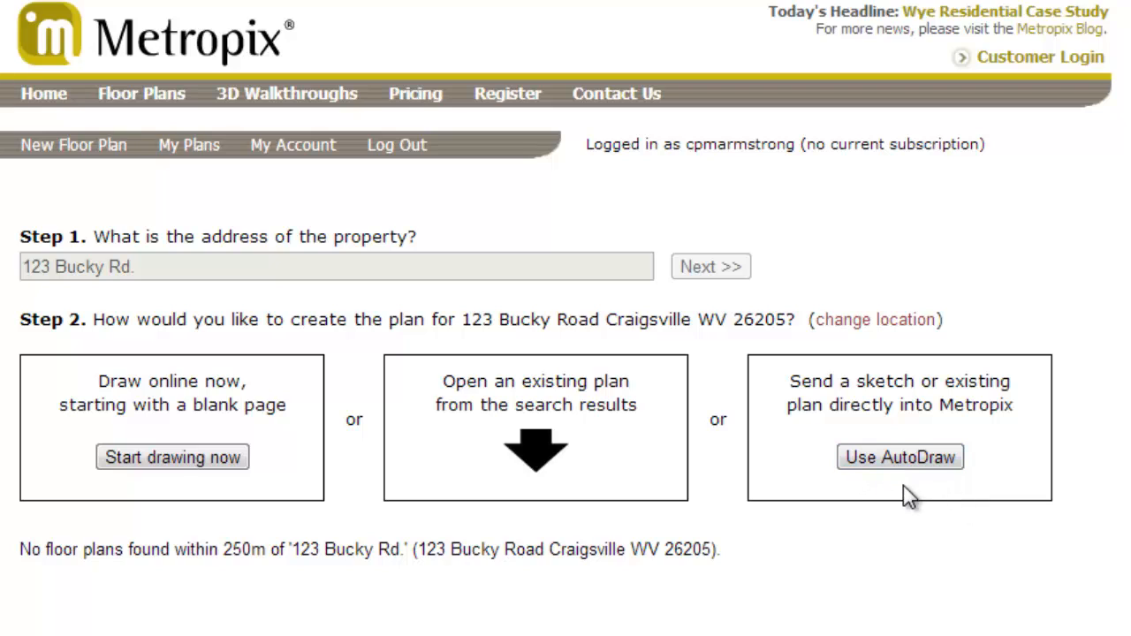
pyautogui.click(170, 462)
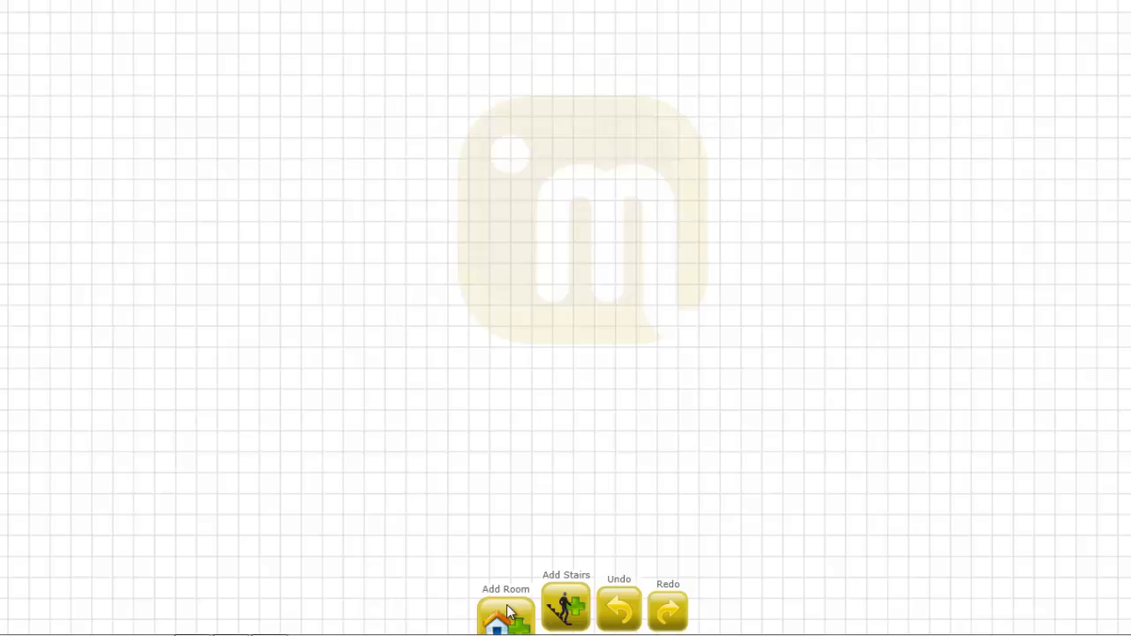
# - Add the first room as an integral garage with the description "2 Car Garage"
pyautogui.click(559, 619)
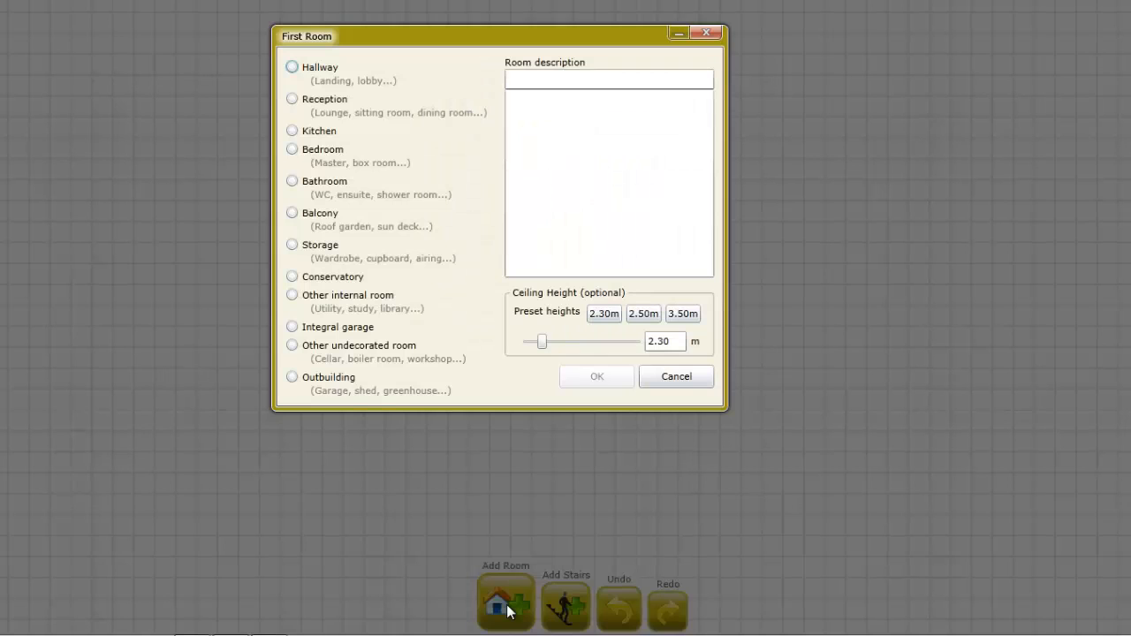
pyautogui.click(293, 328)
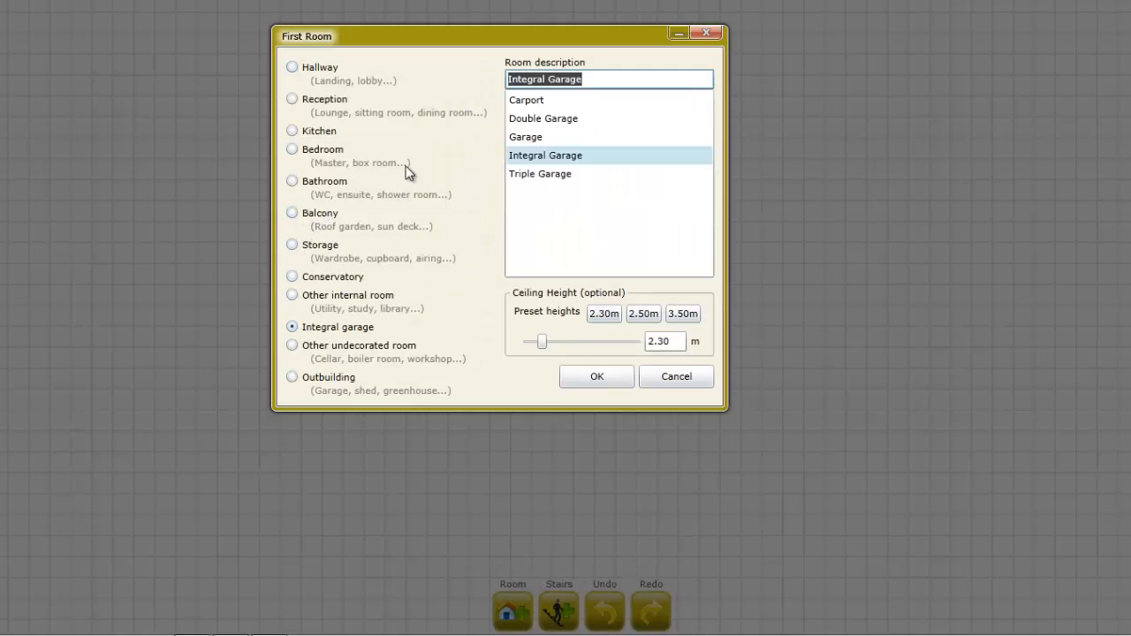
pyautogui.click(548, 78)
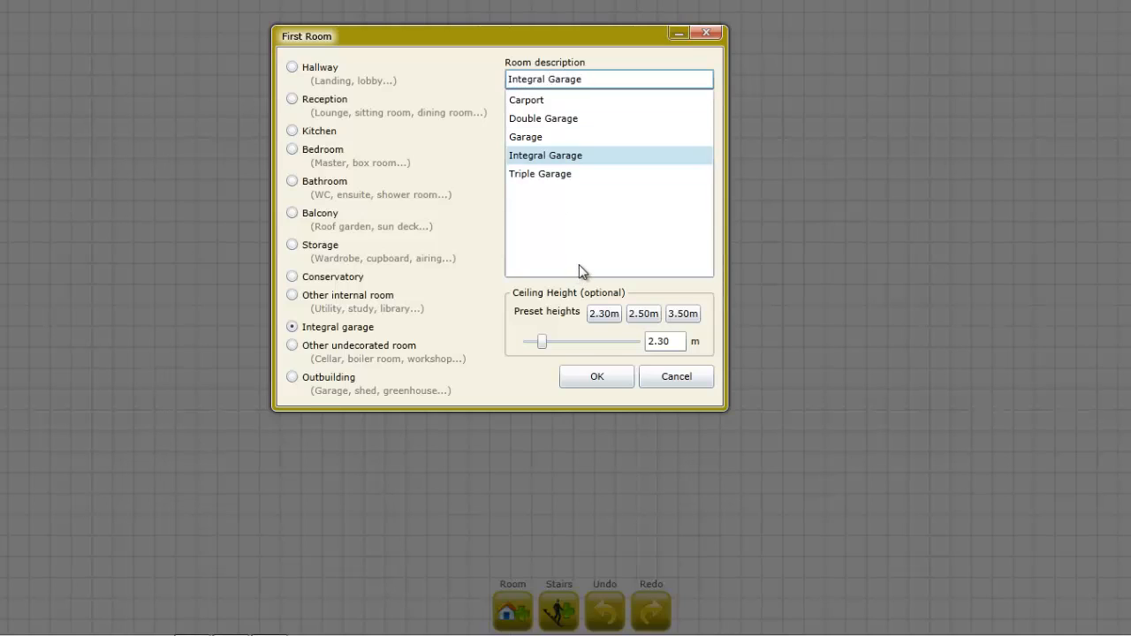
pyautogui.press('BackSpace')
pyautogui.press('BackSpace')
pyautogui.press('BackSpace')
pyautogui.press('BackSpace')
pyautogui.press('BackSpace')
pyautogui.press('BackSpace')
pyautogui.press('BackSpace')
pyautogui.press('BackSpace')
pyautogui.press('BackSpace')
pyautogui.write('2 Car')
pyautogui.click(593, 376)
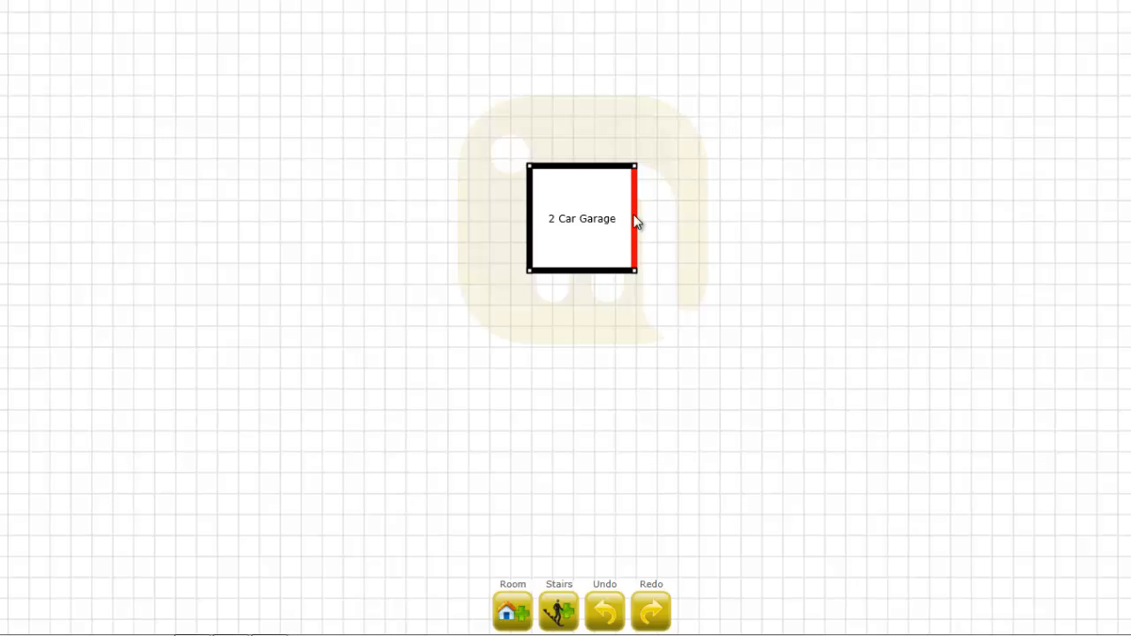
# - Widen the garage by moving its right wall outward, and switch the plan's units to feet and inches
pyautogui.moveTo(636, 217); pyautogui.dragTo(788, 216)
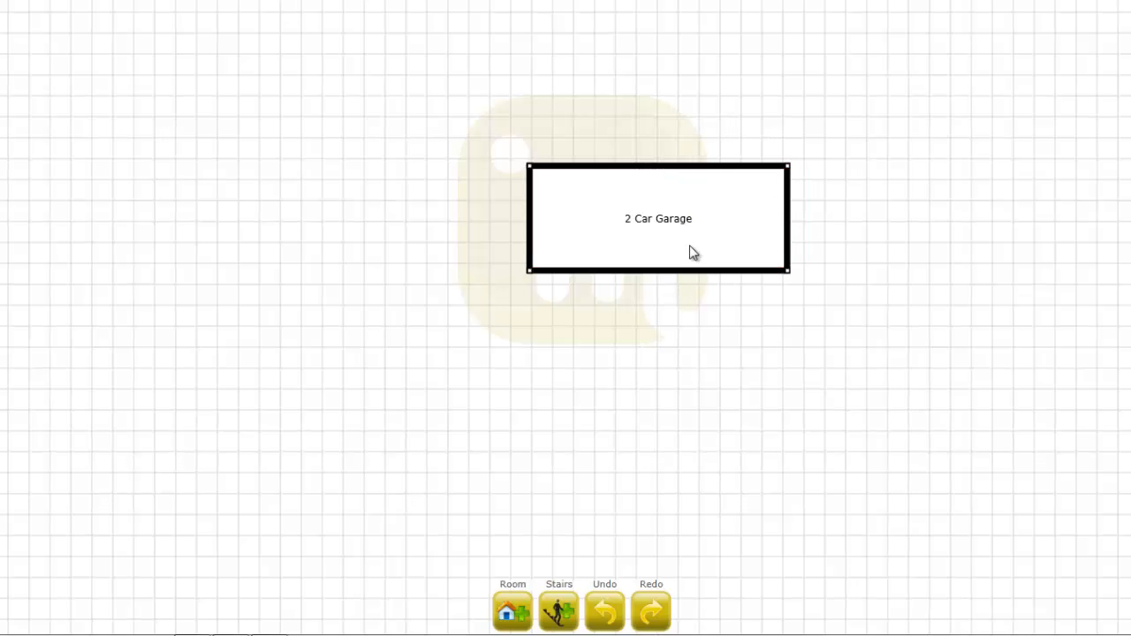
pyautogui.click(693, 243)
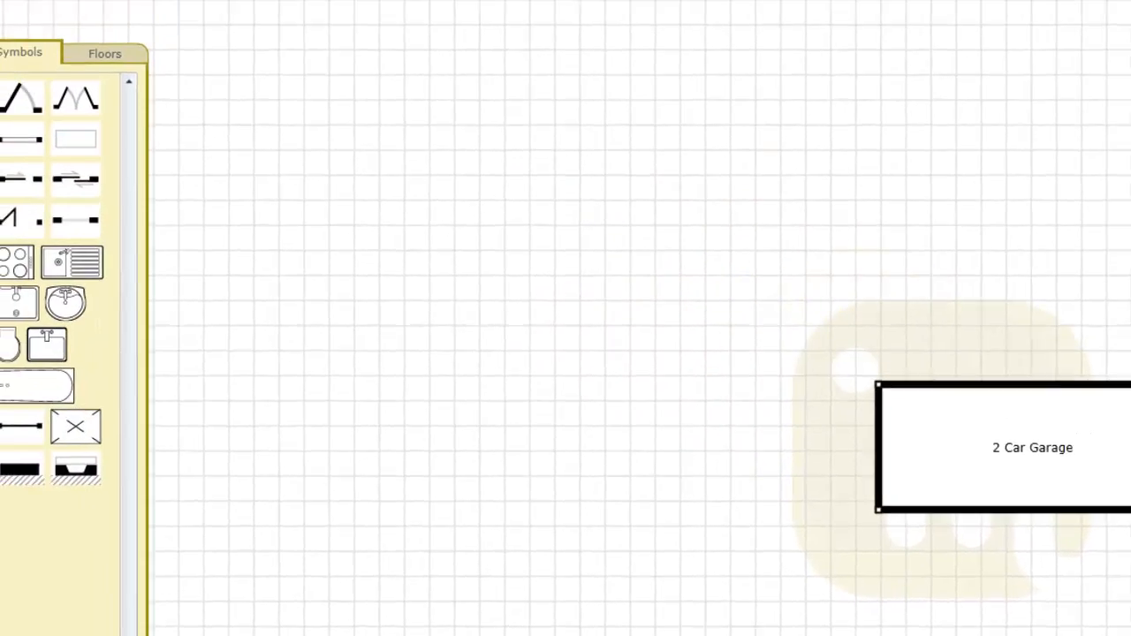
pyautogui.click(163, 19)
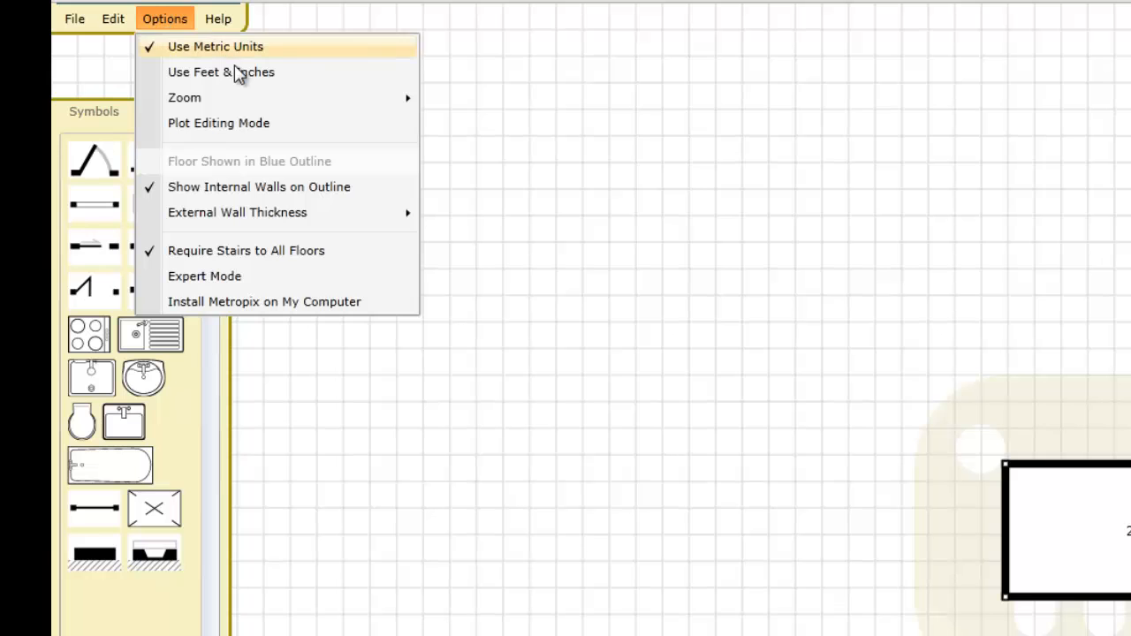
pyautogui.click(243, 76)
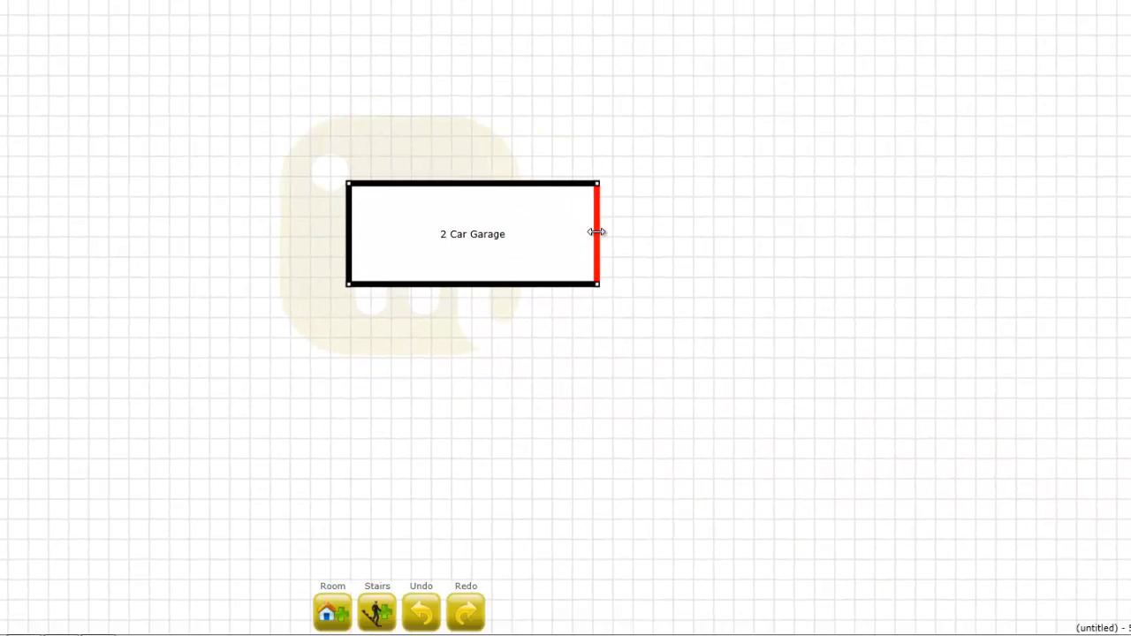
# - Resize the garage to the sketched dimensions, 19ft1 wide and 19ft5 deep
pyautogui.moveTo(597, 232)
pyautogui.mouseDown()
pyautogui.moveTo(616, 228)
pyautogui.moveTo(586, 237)
pyautogui.mouseUp()
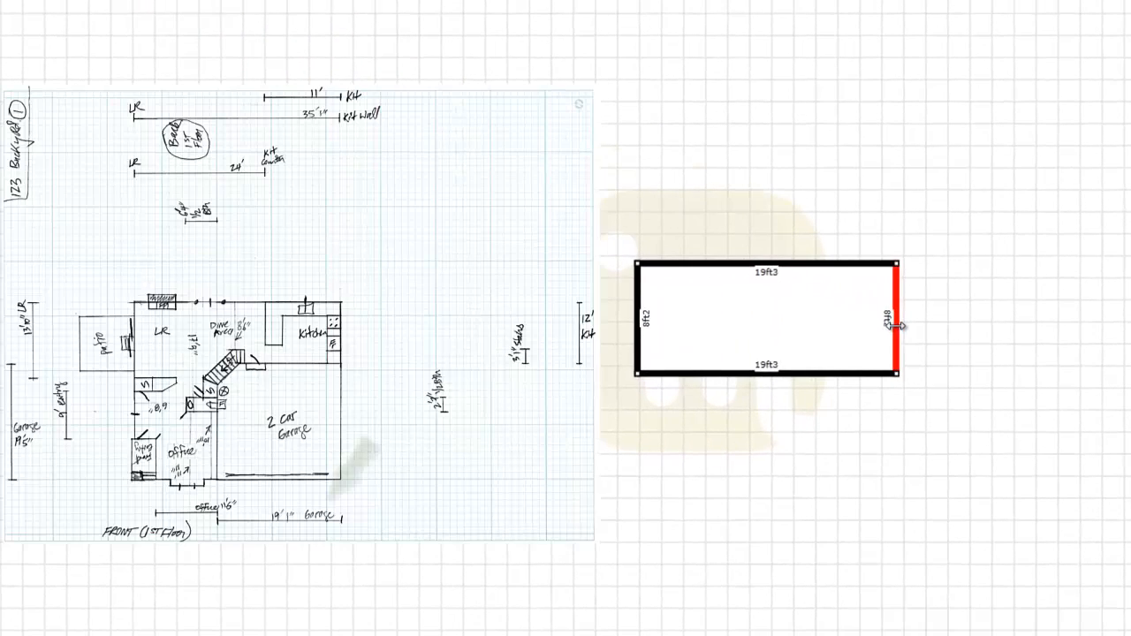
pyautogui.moveTo(897, 326); pyautogui.dragTo(894, 327)
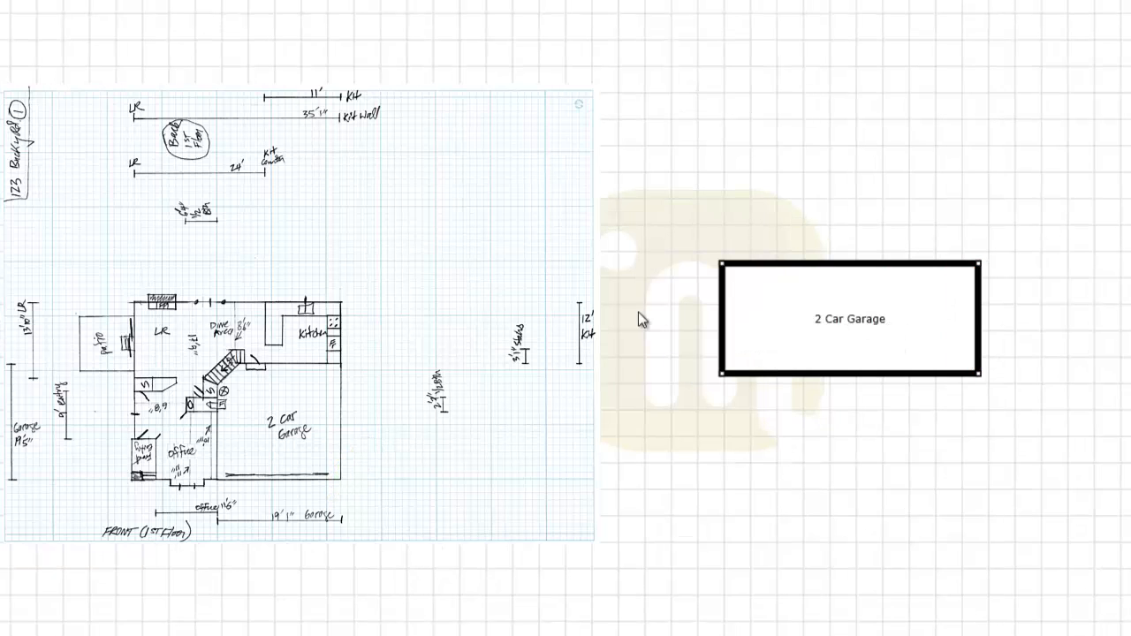
pyautogui.moveTo(638, 312); pyautogui.dragTo(455, 265)
pyautogui.moveTo(792, 295); pyautogui.dragTo(874, 309)
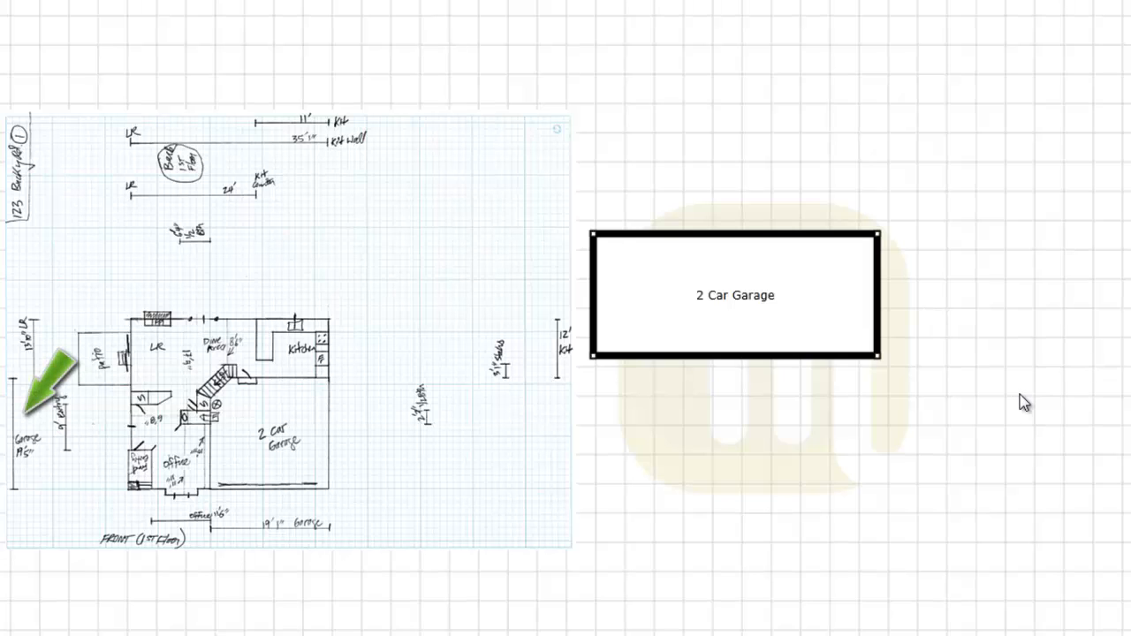
pyautogui.moveTo(801, 234); pyautogui.dragTo(800, 67)
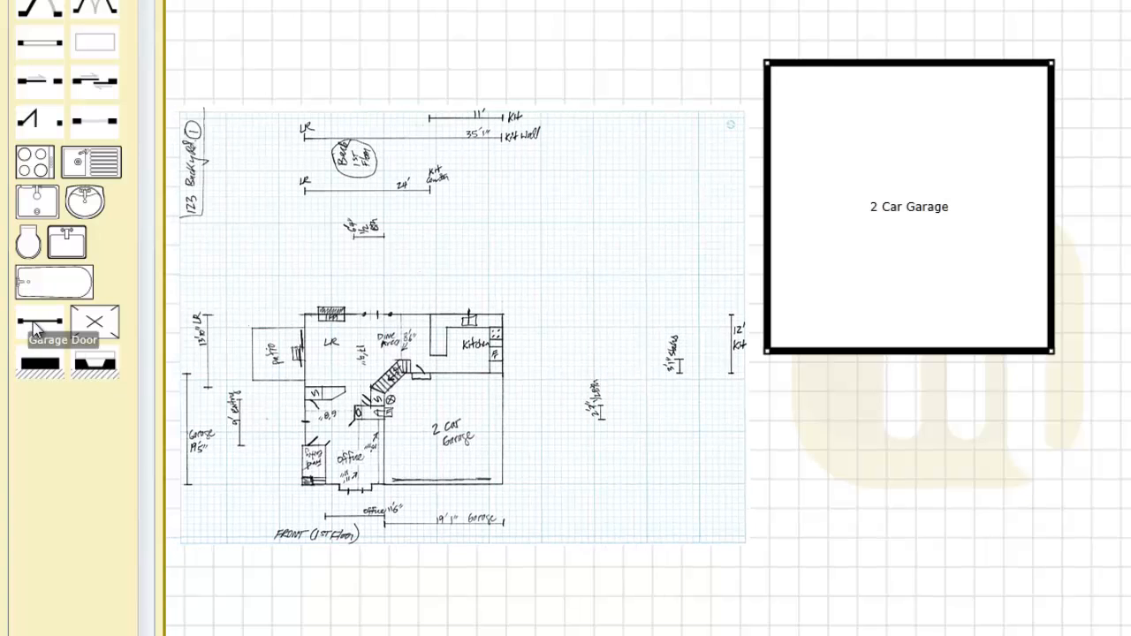
# - Place a garage door with a 16ft3 opening in the garage's front wall and centre it along the wall
pyautogui.moveTo(35, 325); pyautogui.dragTo(923, 371)
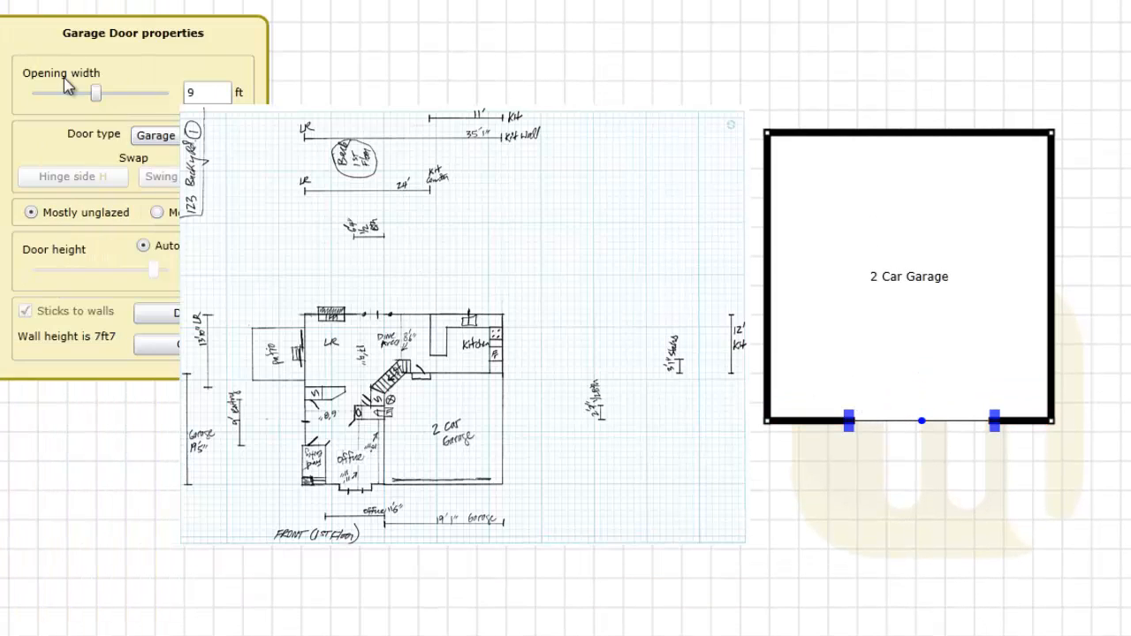
pyautogui.moveTo(96, 93); pyautogui.dragTo(149, 126)
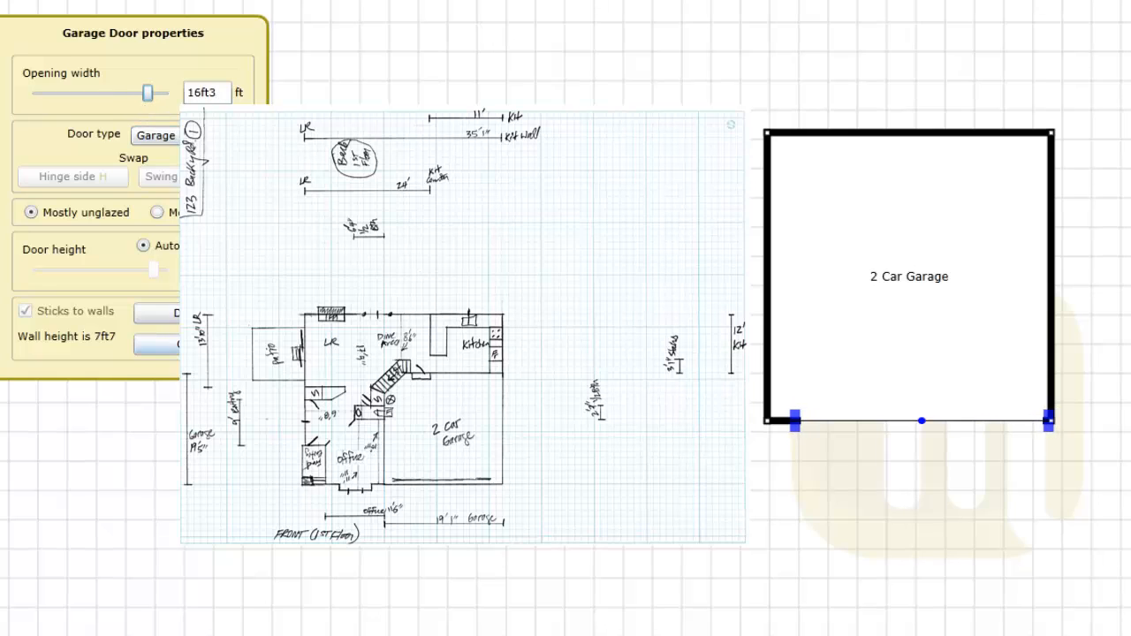
pyautogui.moveTo(921, 424)
pyautogui.mouseDown()
pyautogui.moveTo(901, 433)
pyautogui.moveTo(913, 436)
pyautogui.mouseUp()
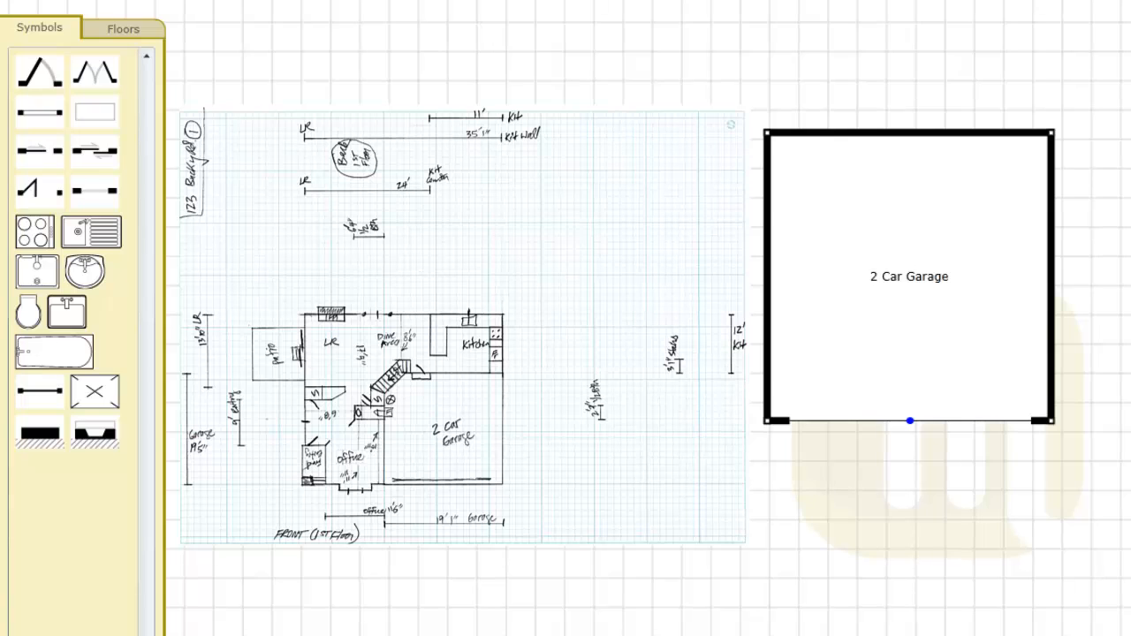
# - Place the crossed-circle and crossed-square heating symbols side by side against the garage's left wall
pyautogui.click(89, 259)
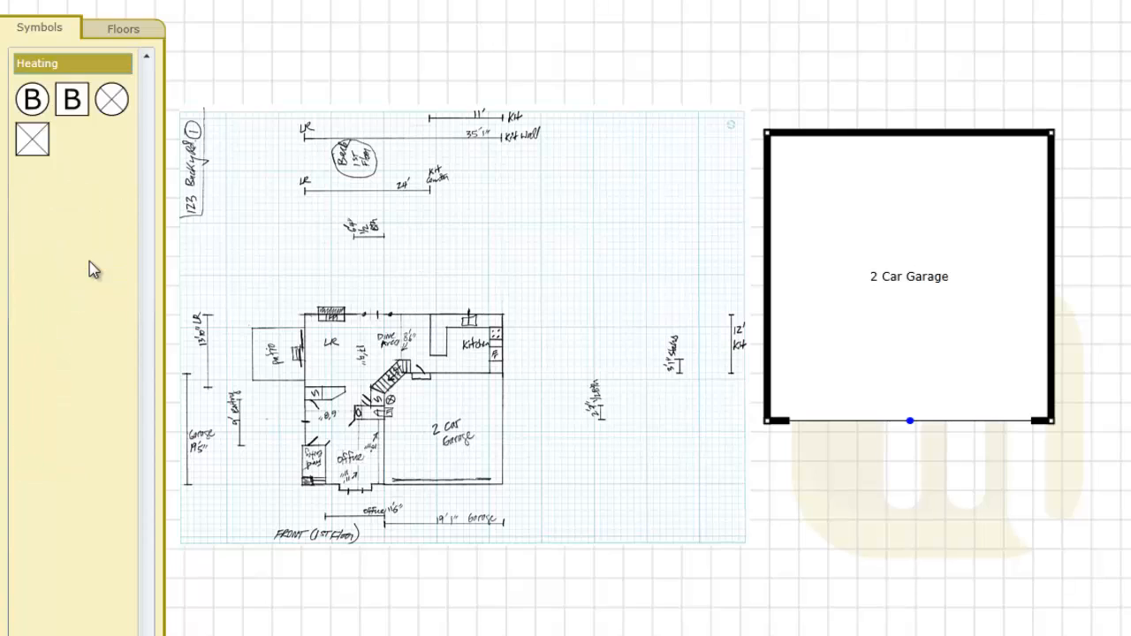
pyautogui.moveTo(111, 99); pyautogui.dragTo(798, 232)
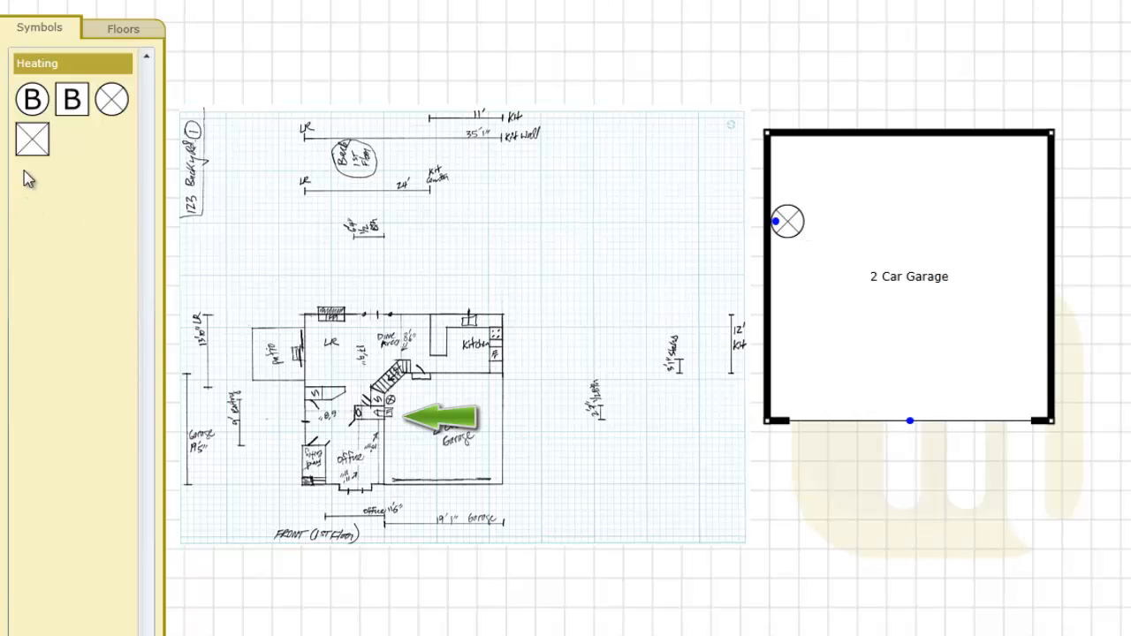
pyautogui.moveTo(33, 138); pyautogui.dragTo(789, 271)
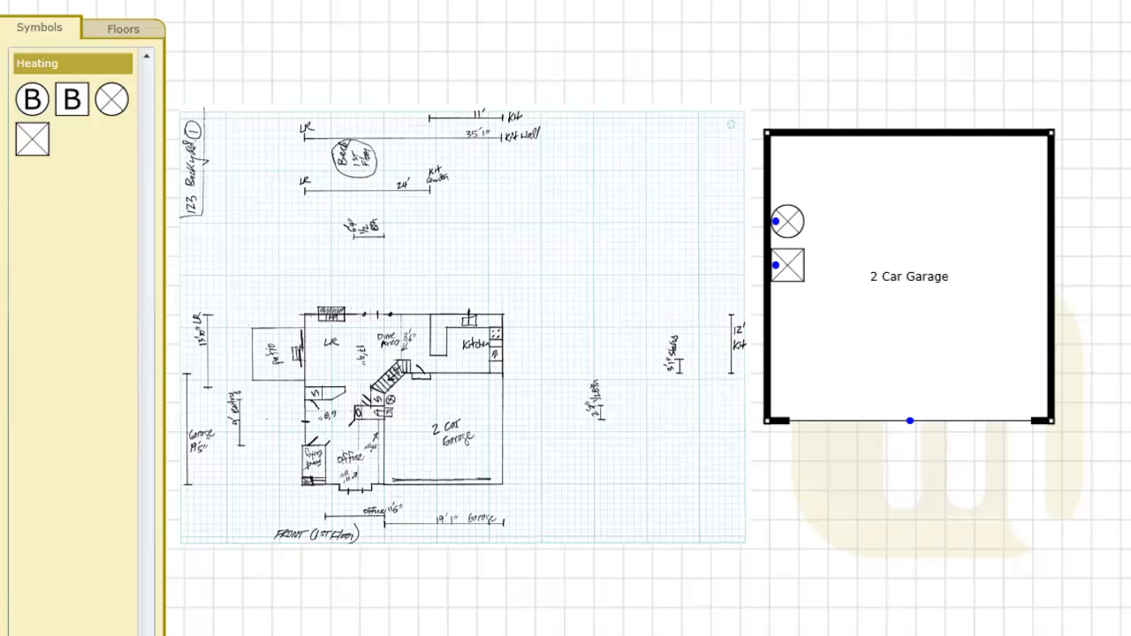
# - Cut off the garage's upper-left corner with a 6ft10 diagonal wall, leaving a 14ft3 left wall and a 14ft6 back wall
pyautogui.click(832, 133)
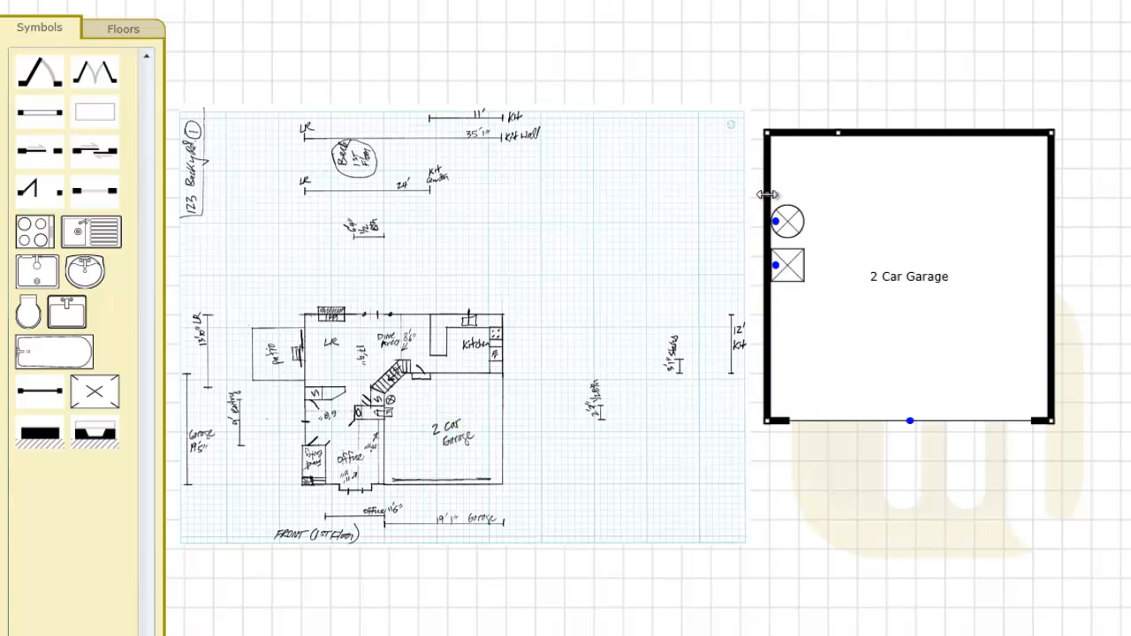
pyautogui.moveTo(766, 135); pyautogui.dragTo(837, 132)
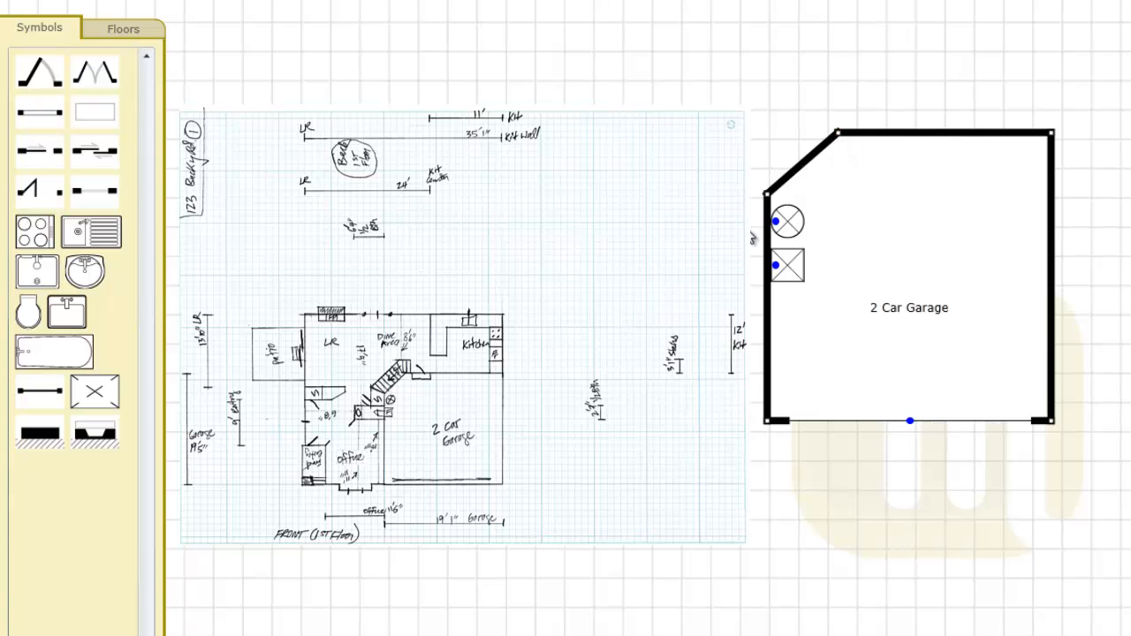
pyautogui.moveTo(767, 194); pyautogui.dragTo(777, 226)
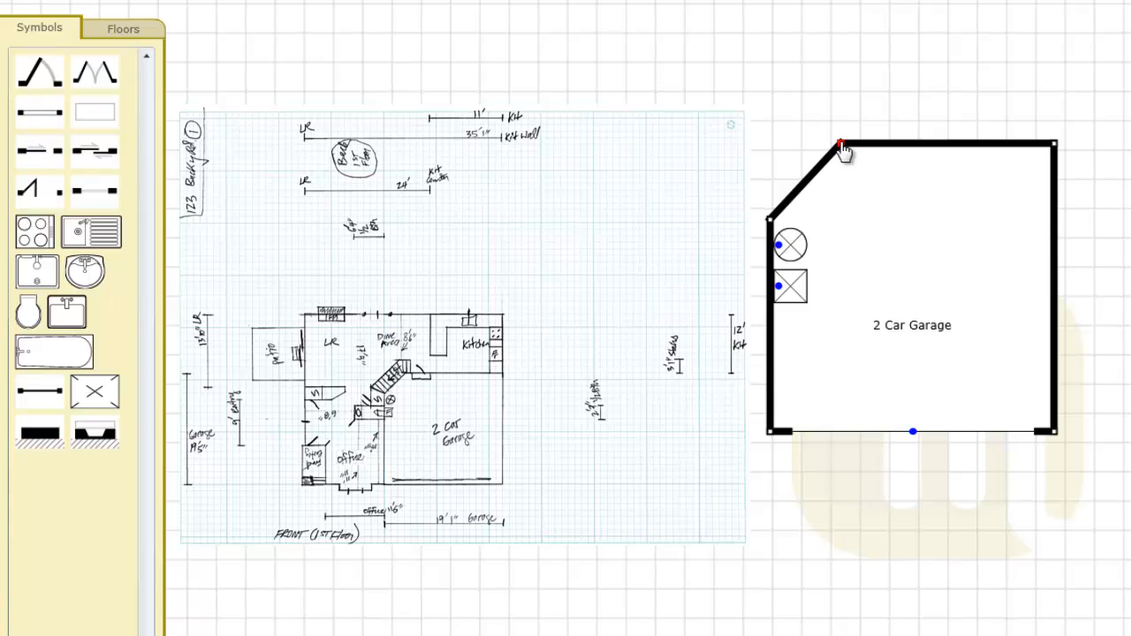
pyautogui.moveTo(842, 152); pyautogui.dragTo(841, 152)
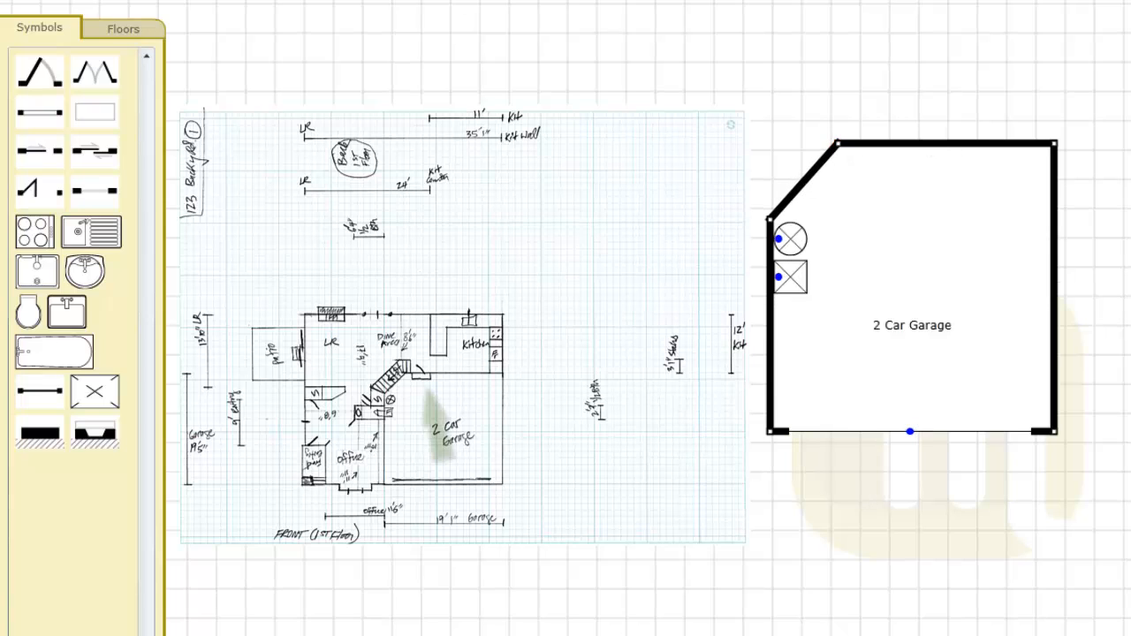
# - Add a single 2ft6 door to the garage's back wall near the diagonal and swap its hinge side
pyautogui.moveTo(37, 74)
pyautogui.mouseDown()
pyautogui.moveTo(353, 142)
pyautogui.moveTo(789, 189)
pyautogui.moveTo(866, 139)
pyautogui.moveTo(881, 143)
pyautogui.moveTo(877, 134)
pyautogui.mouseUp()
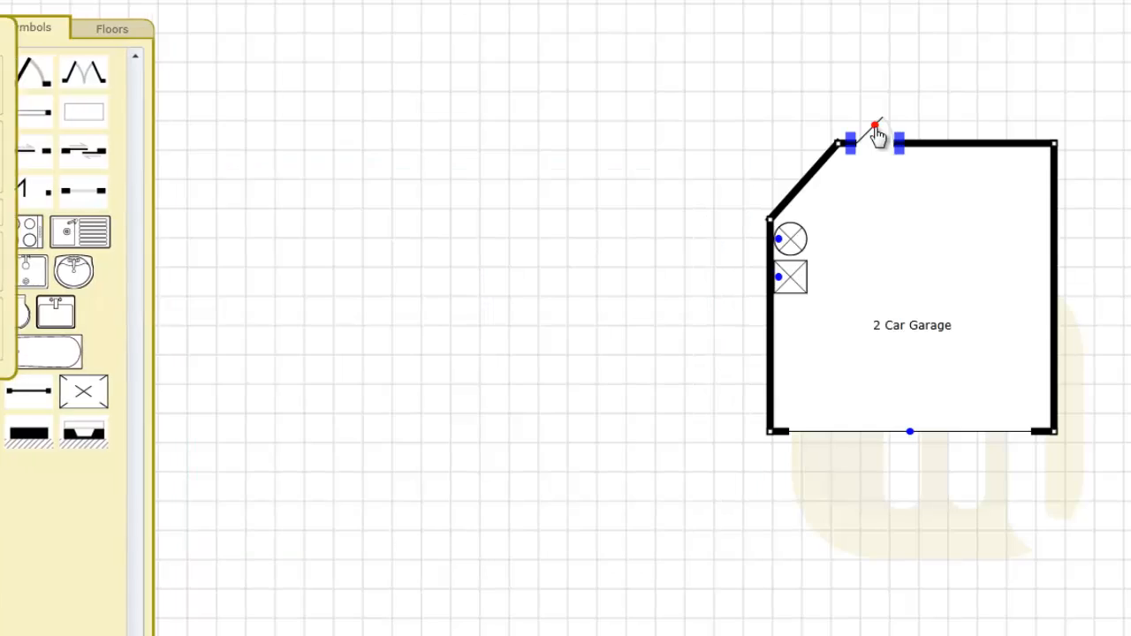
pyautogui.click(59, 180)
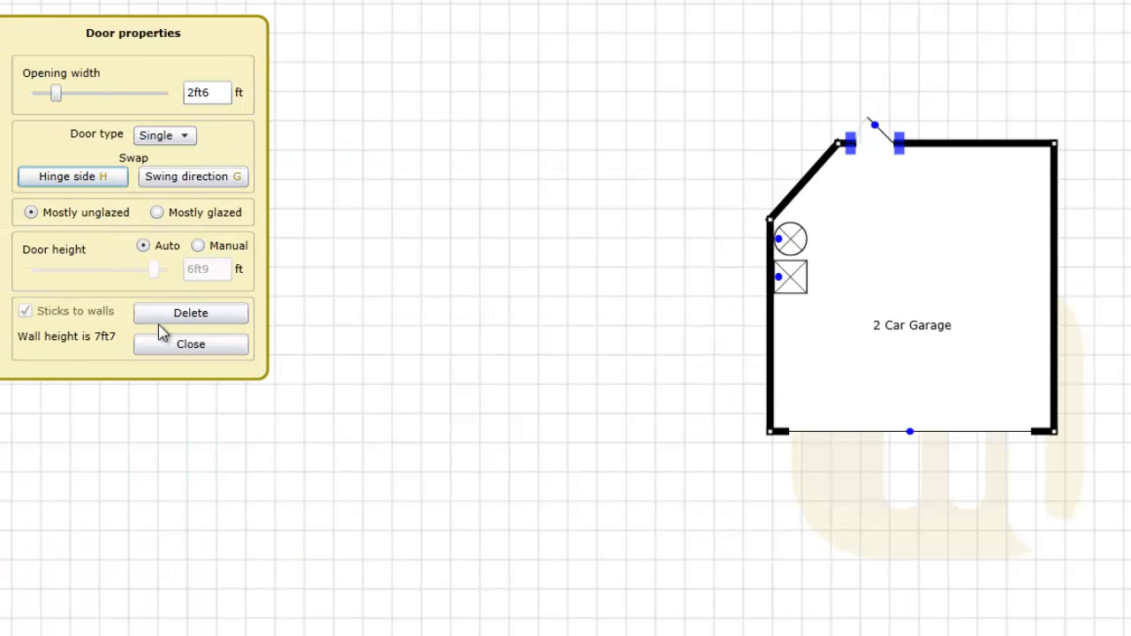
pyautogui.click(191, 344)
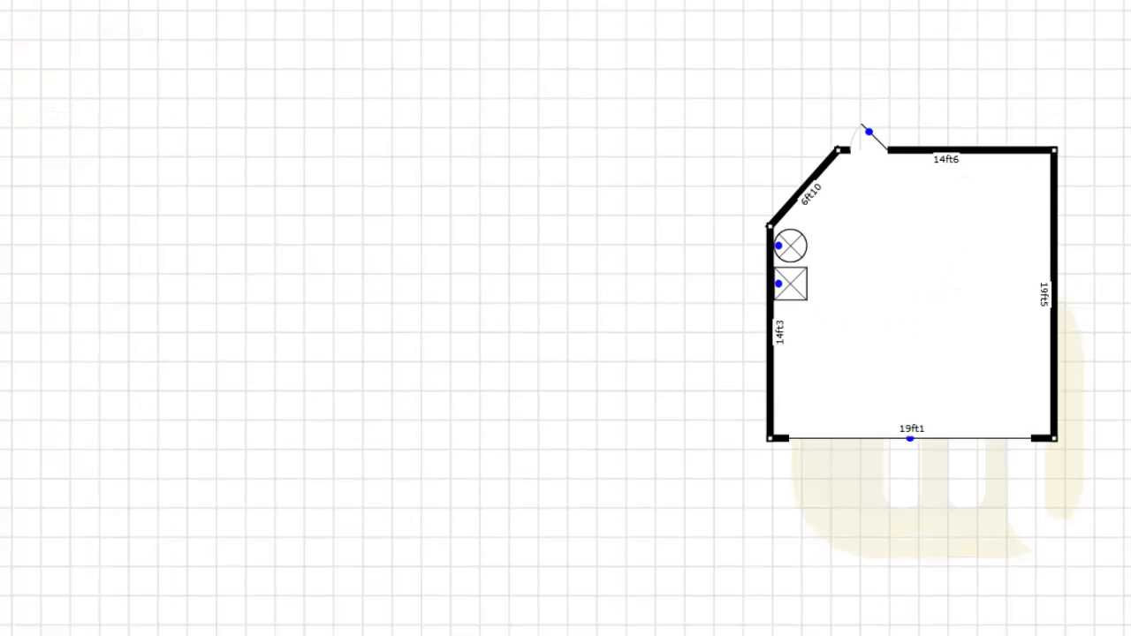
# - Draw a new room about 10ft7 wide and 12ft deep behind the garage, starting from its back right corner
pyautogui.moveTo(1128, 235); pyautogui.dragTo(1112, 360)
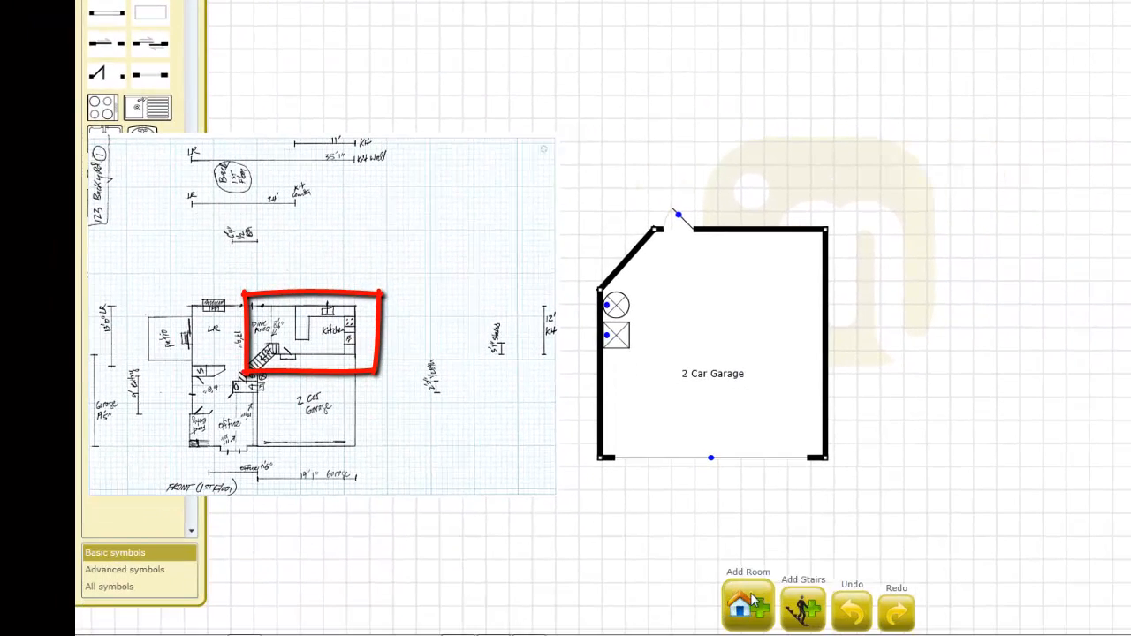
pyautogui.click(741, 604)
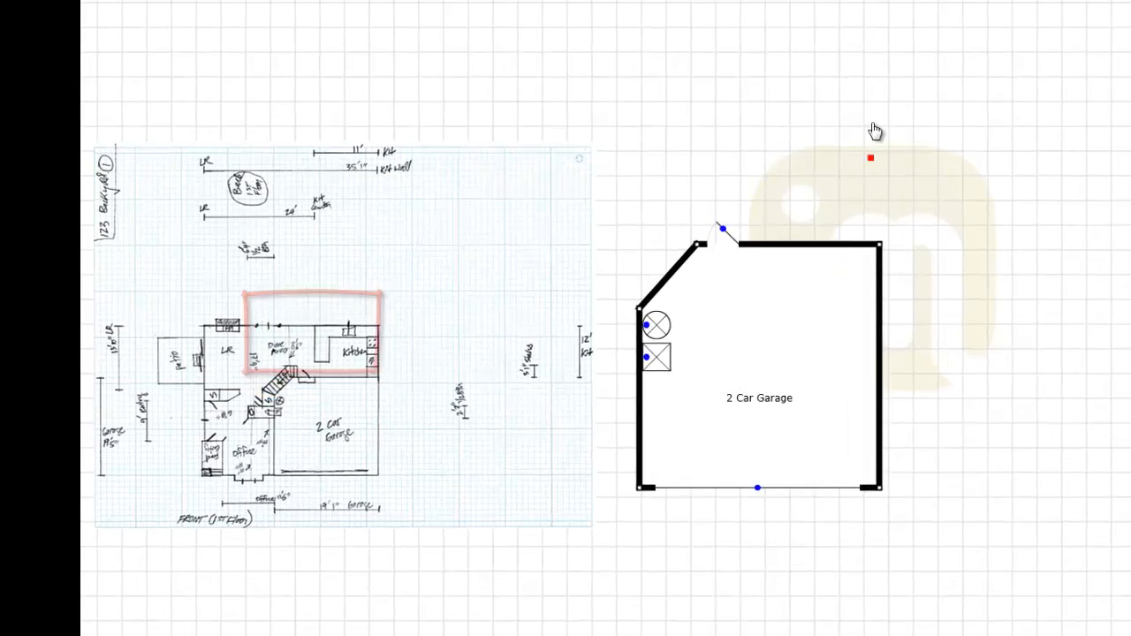
pyautogui.moveTo(879, 244); pyautogui.dragTo(709, 98)
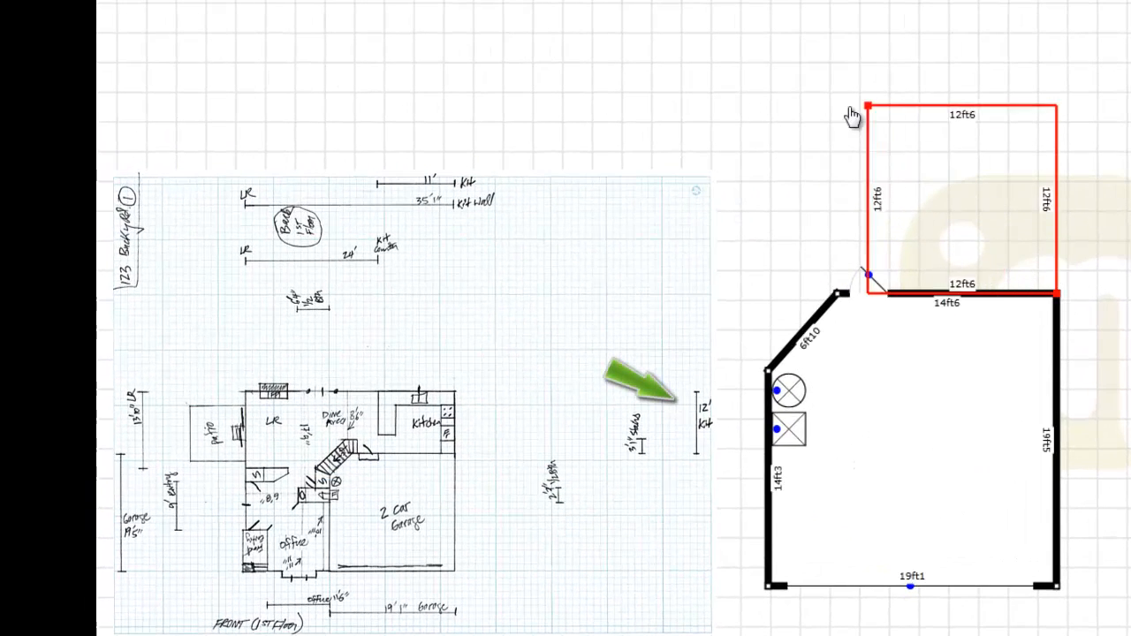
pyautogui.moveTo(852, 117)
pyautogui.mouseDown()
pyautogui.moveTo(841, 120)
pyautogui.moveTo(892, 112)
pyautogui.moveTo(901, 121)
pyautogui.mouseUp()
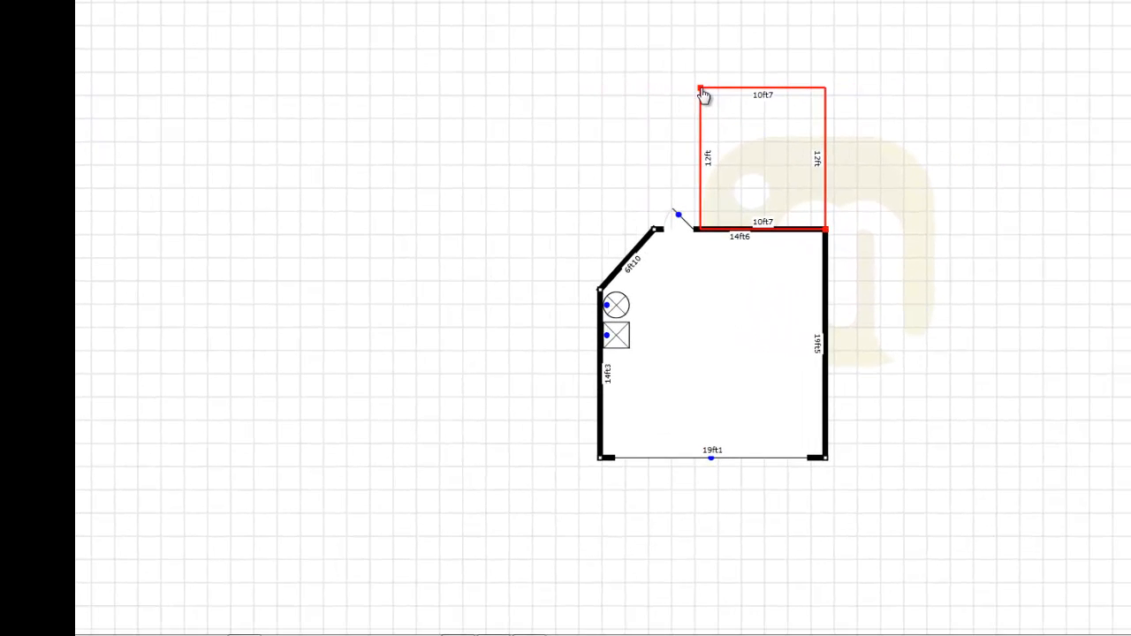
pyautogui.moveTo(702, 95); pyautogui.dragTo(703, 95)
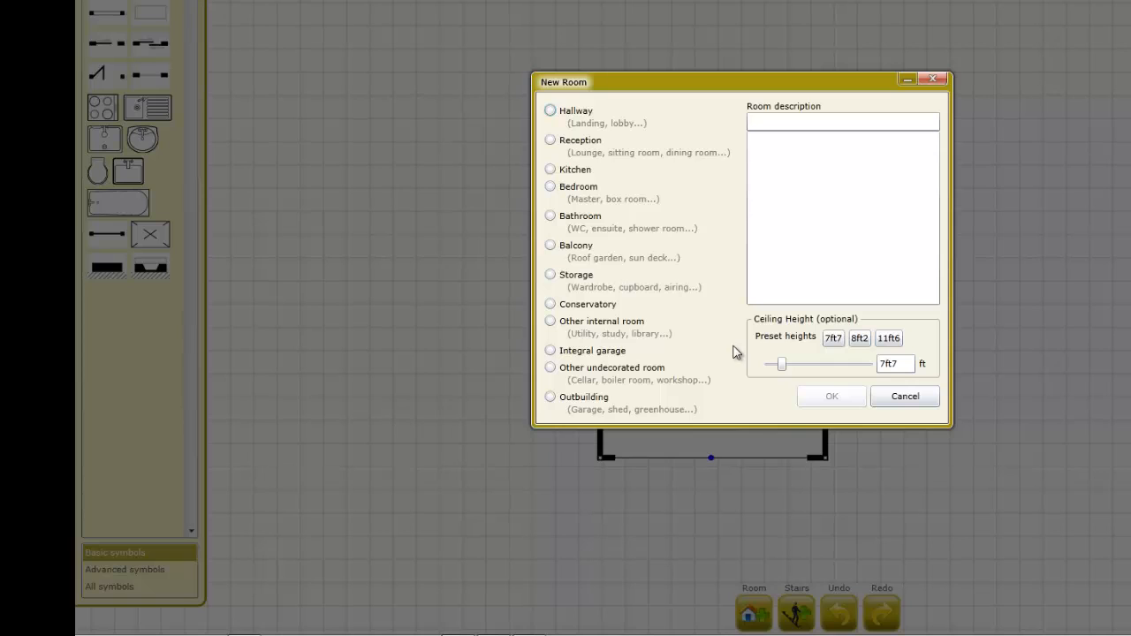
# - Define the new room as a kitchen and widen it to 11ft by moving its left wall
pyautogui.click(551, 171)
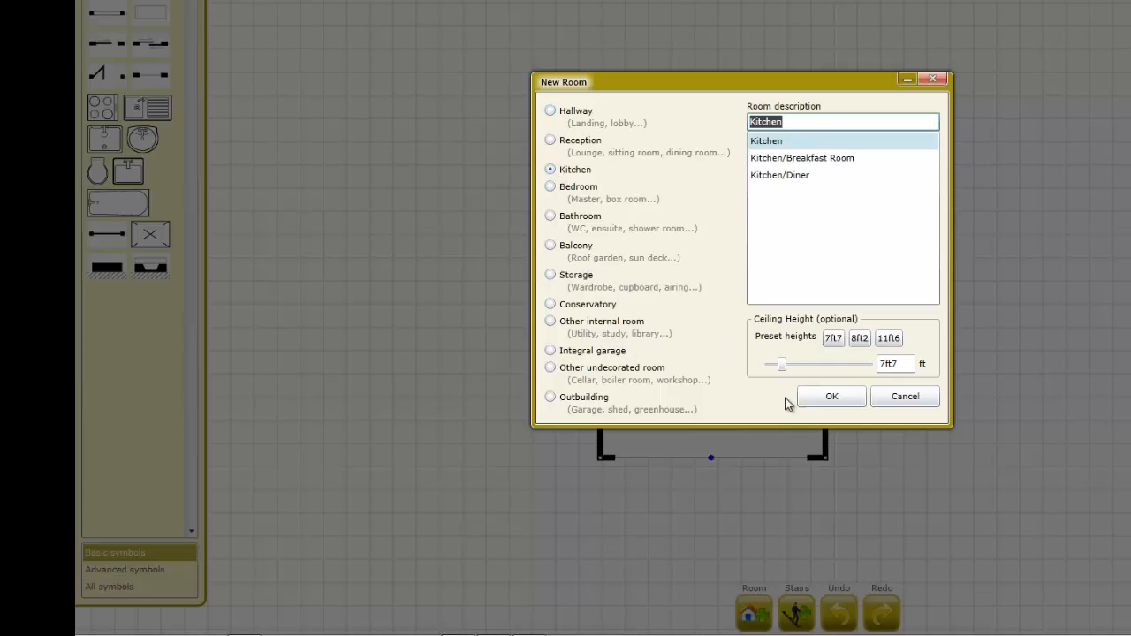
pyautogui.click(832, 396)
pyautogui.moveTo(899, 156); pyautogui.dragTo(901, 157)
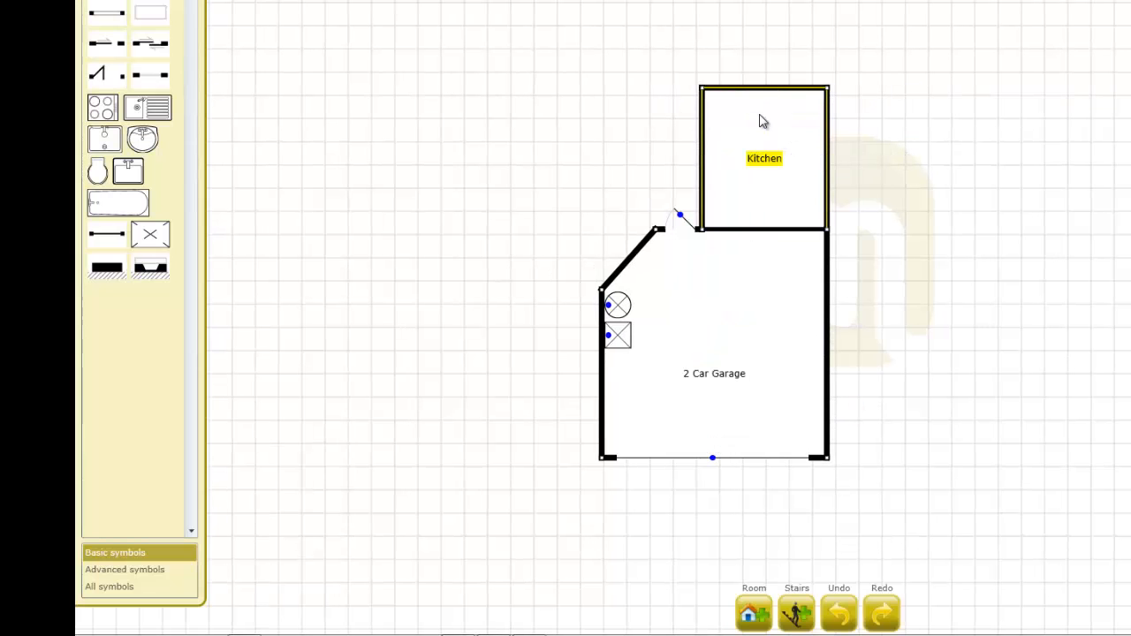
pyautogui.moveTo(702, 140); pyautogui.dragTo(701, 133)
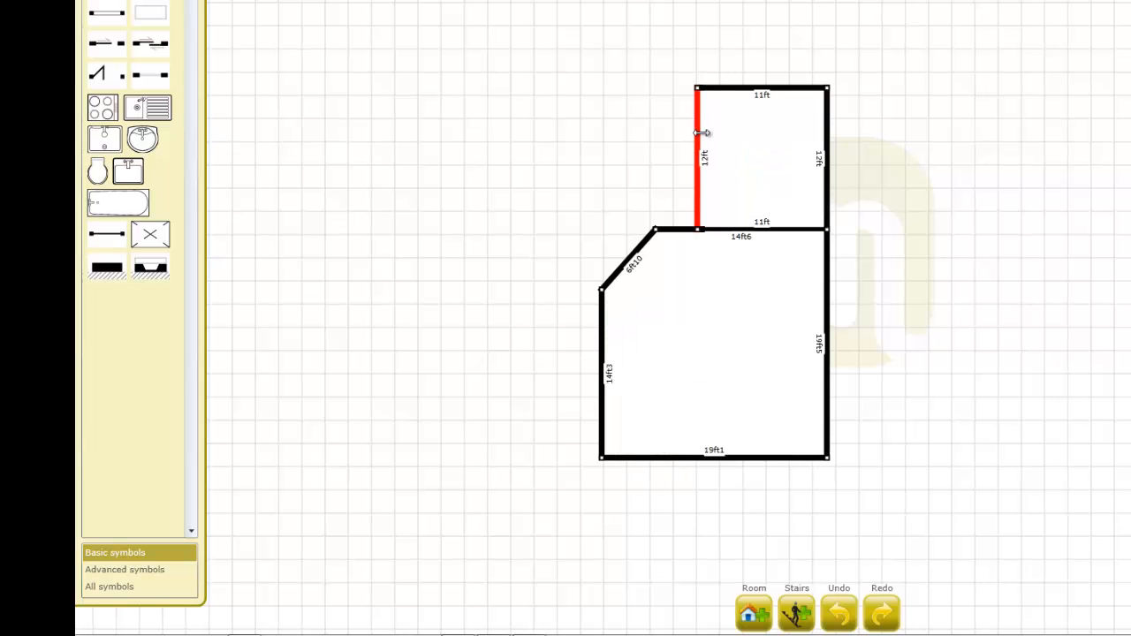
# - Place a base unit along the kitchen's right wall and set its width to 12 ft
pyautogui.moveTo(702, 133); pyautogui.dragTo(702, 133)
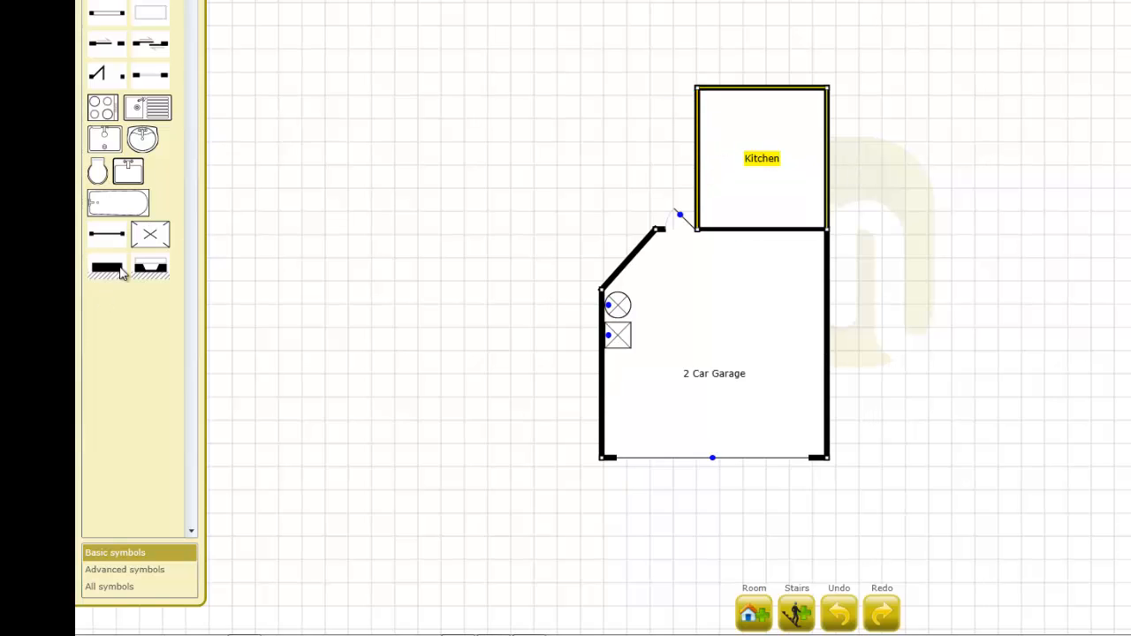
pyautogui.moveTo(150, 13); pyautogui.dragTo(820, 218)
pyautogui.click(905, 285)
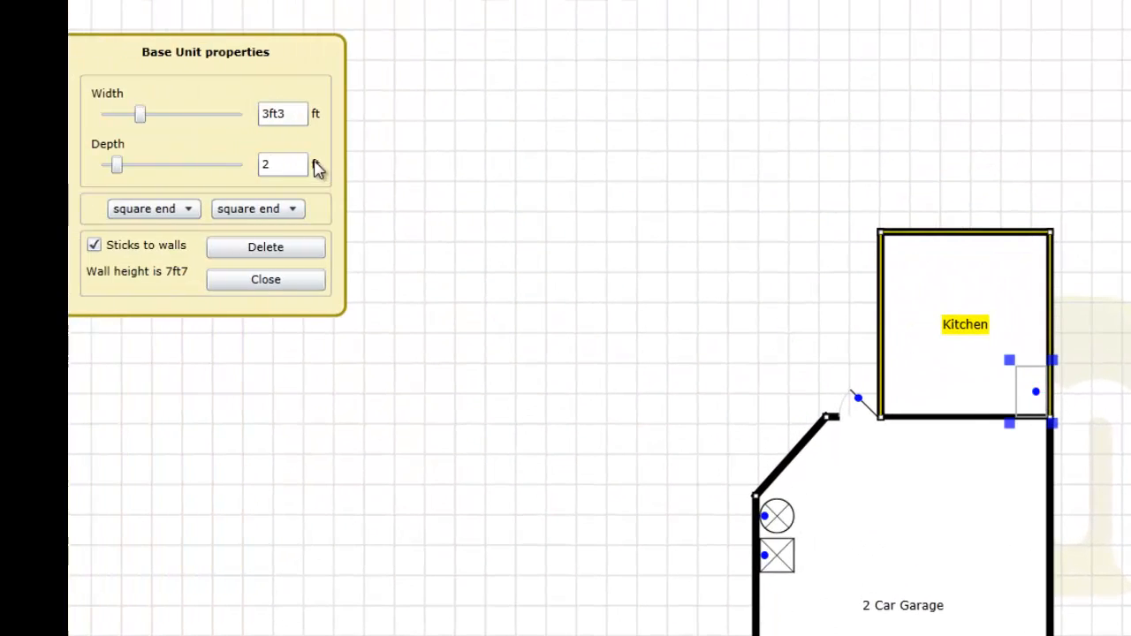
pyautogui.moveTo(143, 108); pyautogui.dragTo(298, 159)
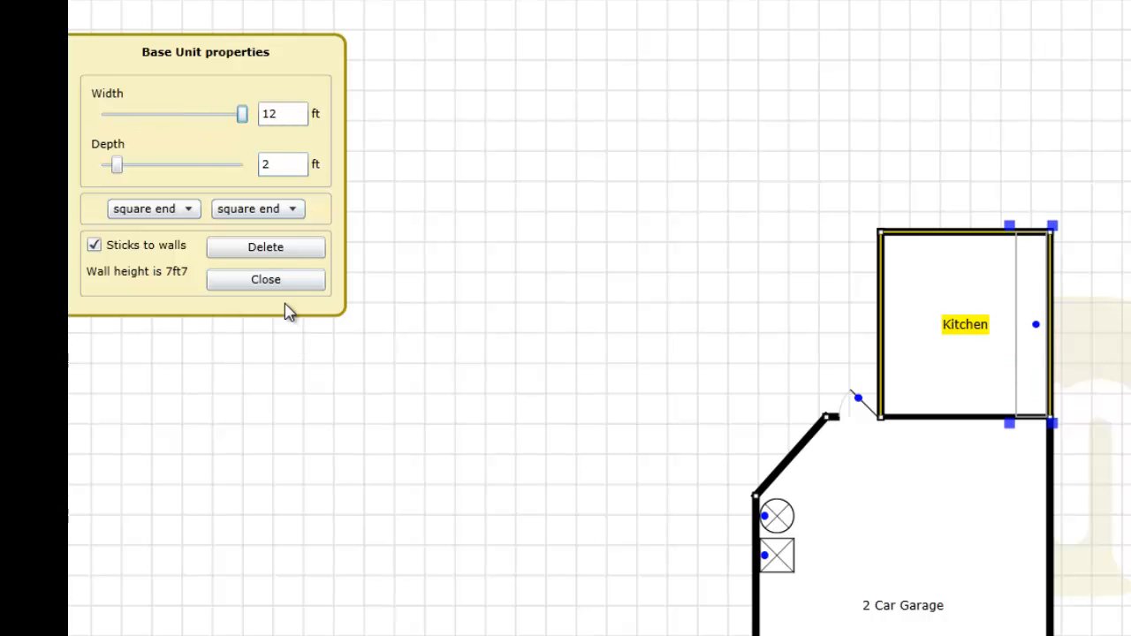
pyautogui.click(266, 279)
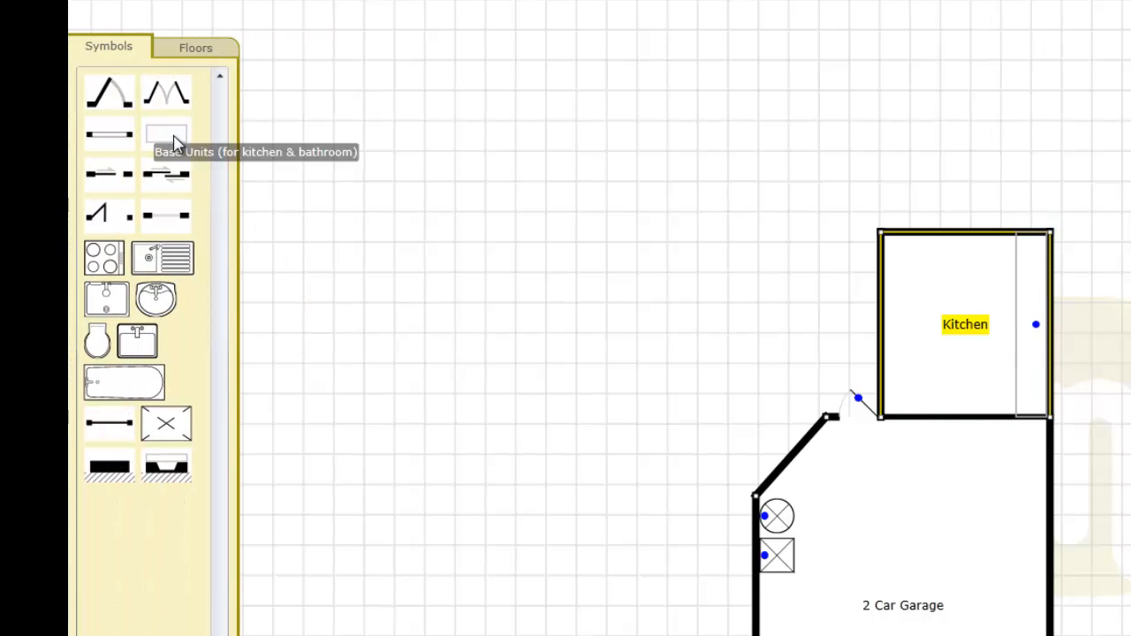
# - Add a base unit against the kitchen's back wall and widen it to span the whole wall
pyautogui.moveTo(175, 143); pyautogui.dragTo(1005, 256)
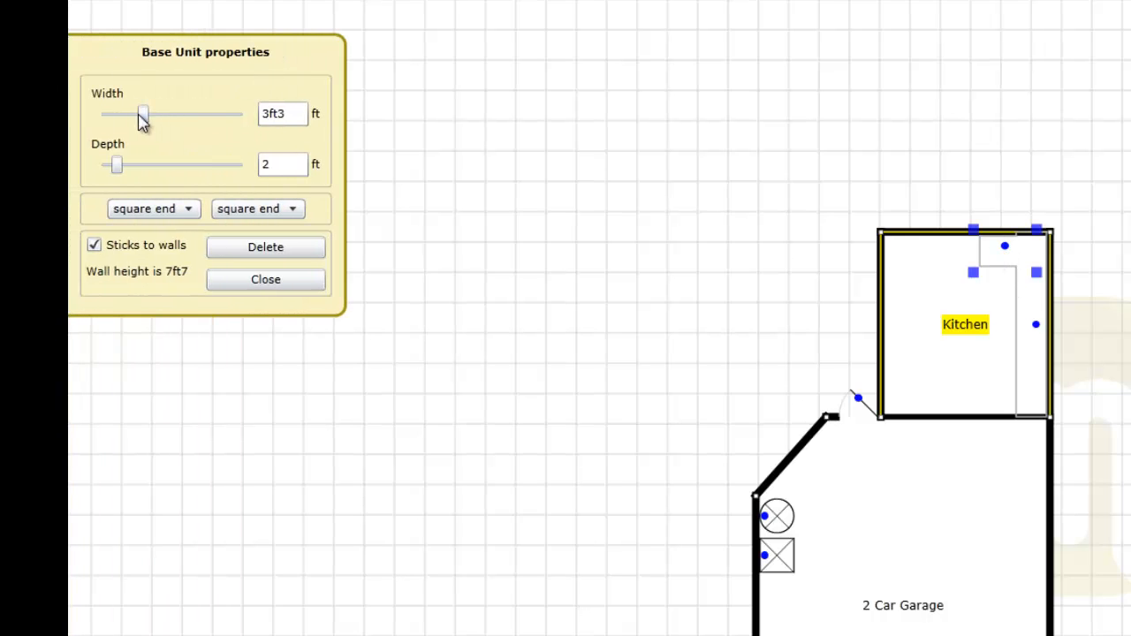
pyautogui.moveTo(140, 116); pyautogui.dragTo(308, 151)
pyautogui.click(316, 287)
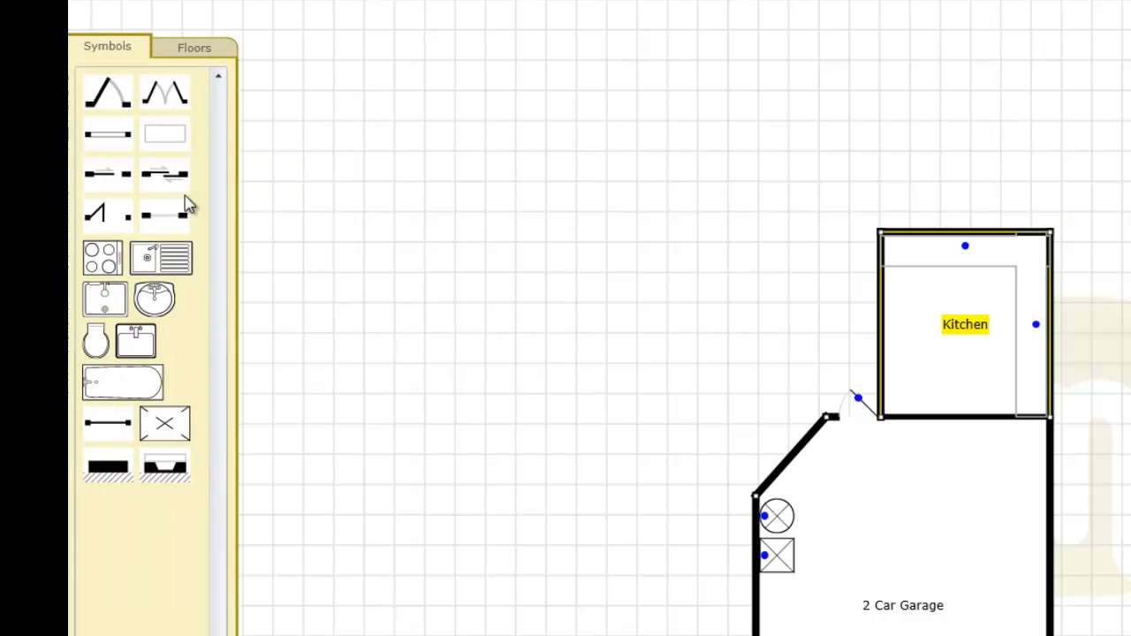
# - Add a base unit on the kitchen's left wall from the back corner, 7ft8 wide and 2ft8 deep
pyautogui.moveTo(919, 371); pyautogui.dragTo(914, 294)
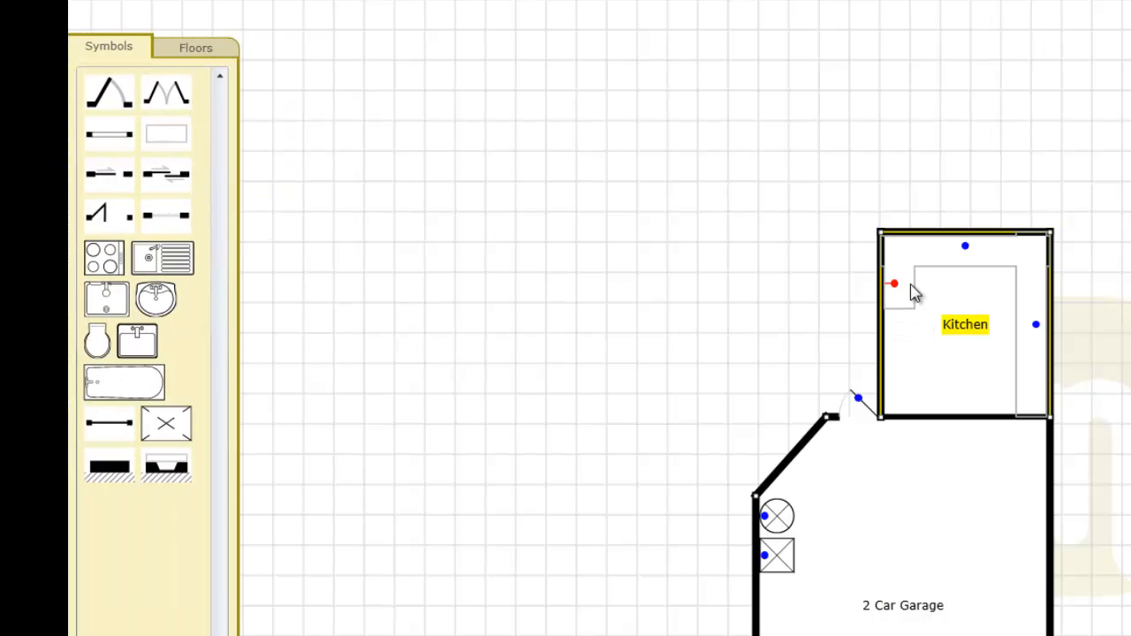
pyautogui.click(897, 297)
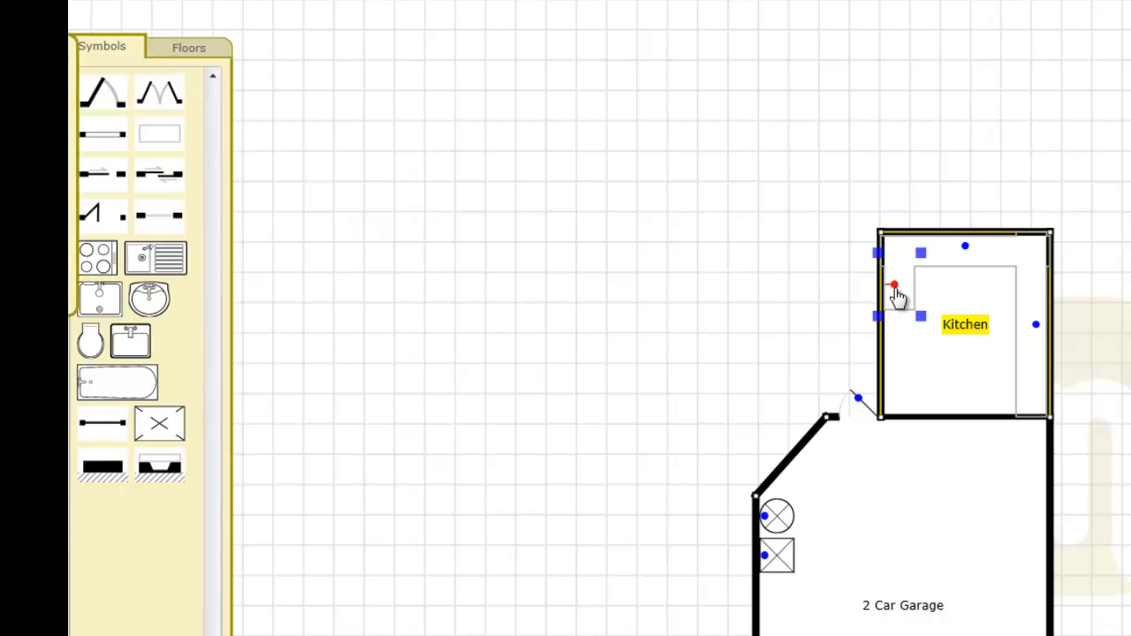
pyautogui.moveTo(140, 124); pyautogui.dragTo(189, 144)
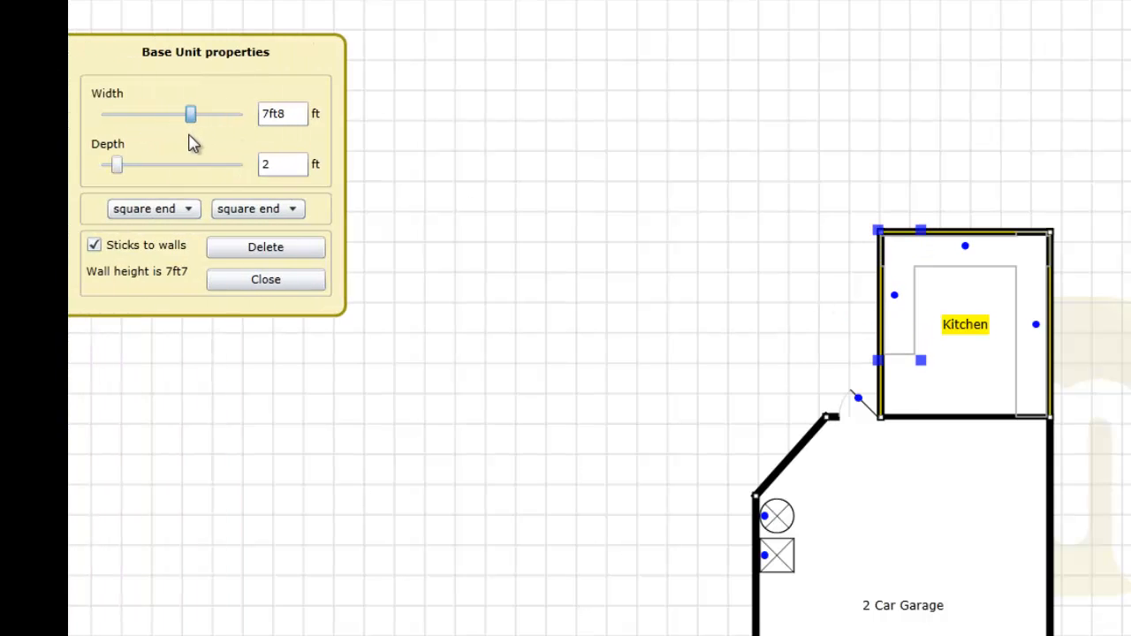
pyautogui.moveTo(119, 170); pyautogui.dragTo(127, 170)
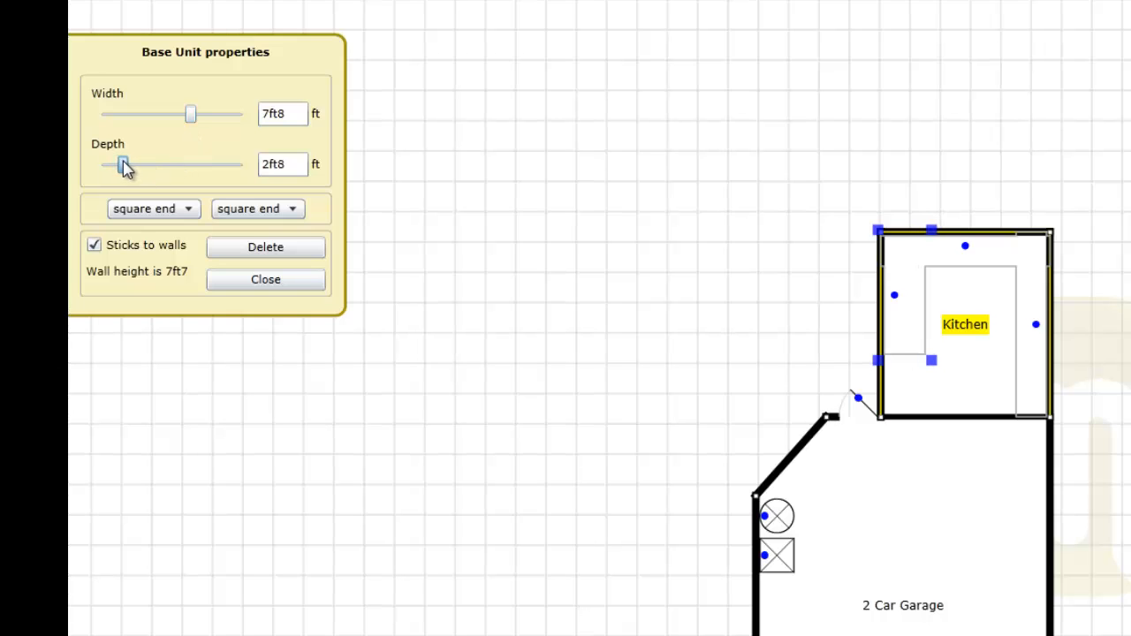
pyautogui.click(269, 283)
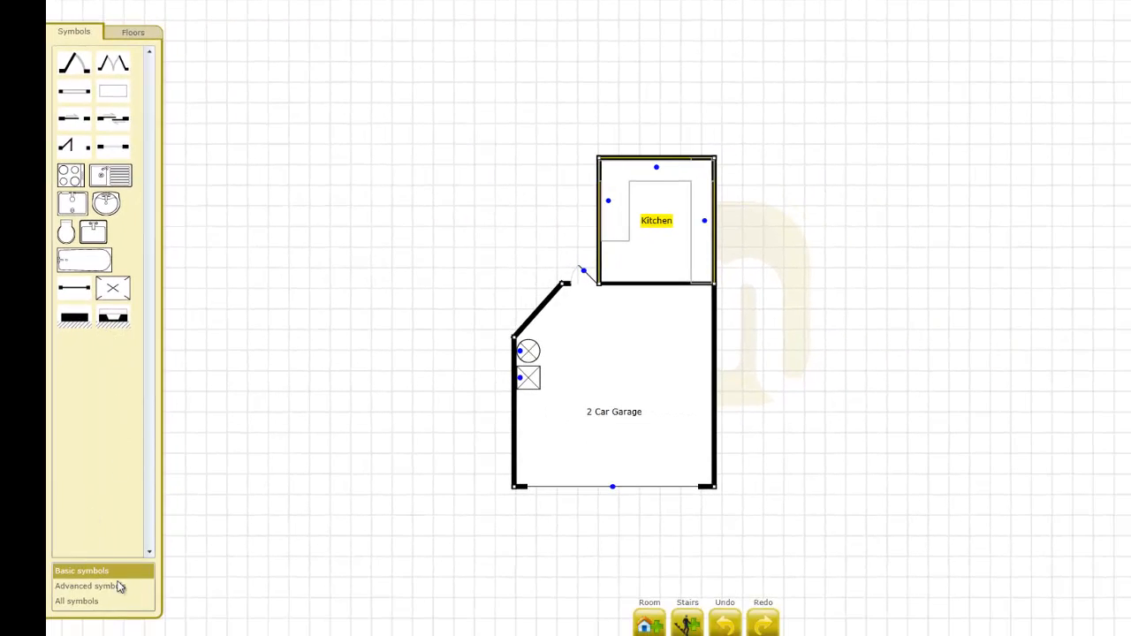
# - Place a standard gas hob from the full symbol library's Kitchen category midway along the right-wall counter
pyautogui.click(111, 604)
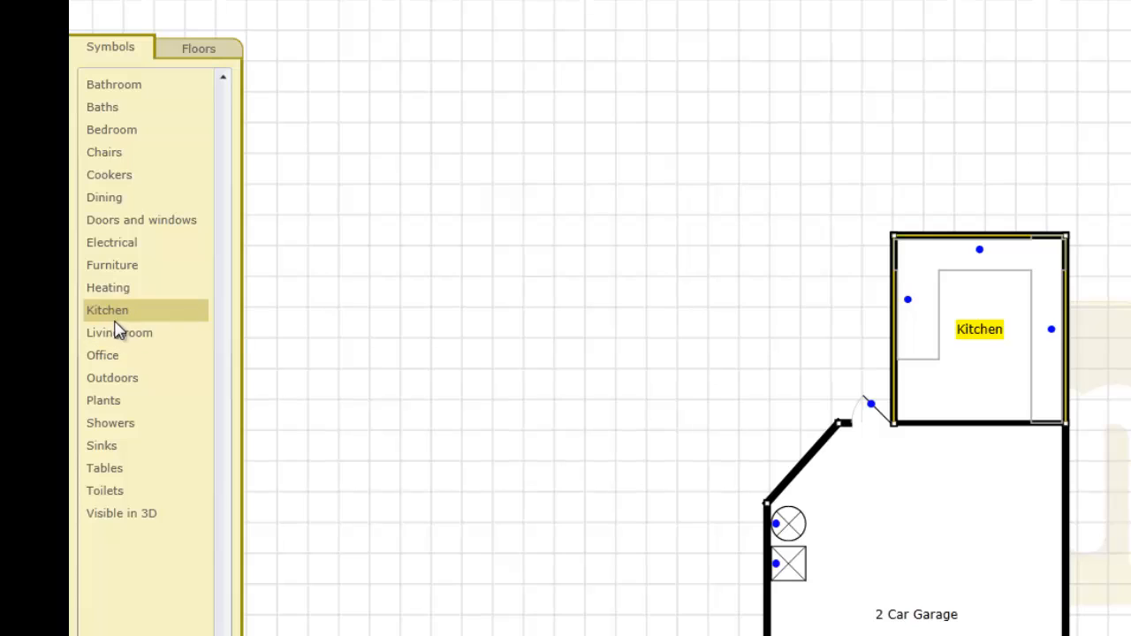
pyautogui.click(116, 313)
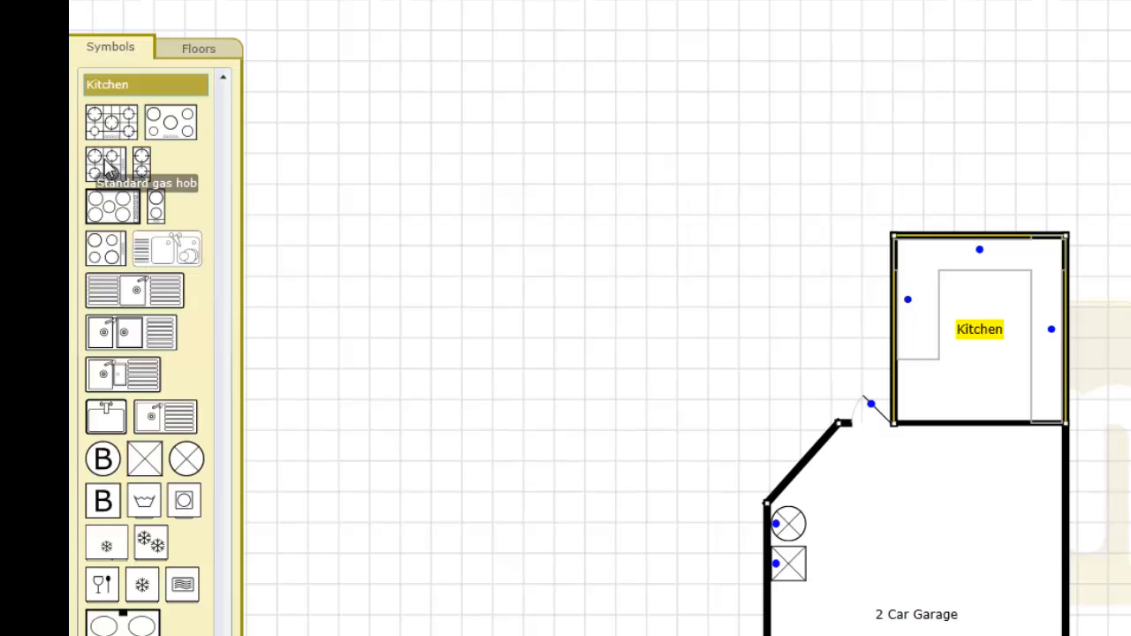
pyautogui.moveTo(106, 165); pyautogui.dragTo(805, 330)
pyautogui.moveTo(971, 370); pyautogui.dragTo(1053, 329)
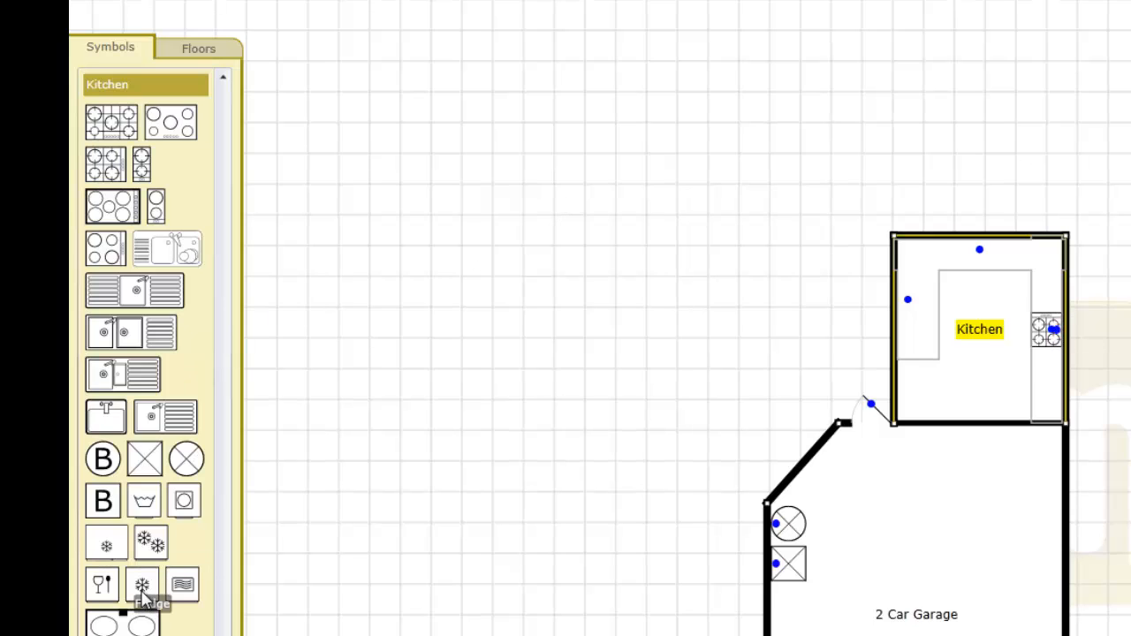
# - Add a fridge 2ft7 wide and 2ft4 deep on the right wall in front of the hob, and shift the hob slightly toward the back
pyautogui.moveTo(144, 590); pyautogui.dragTo(1055, 389)
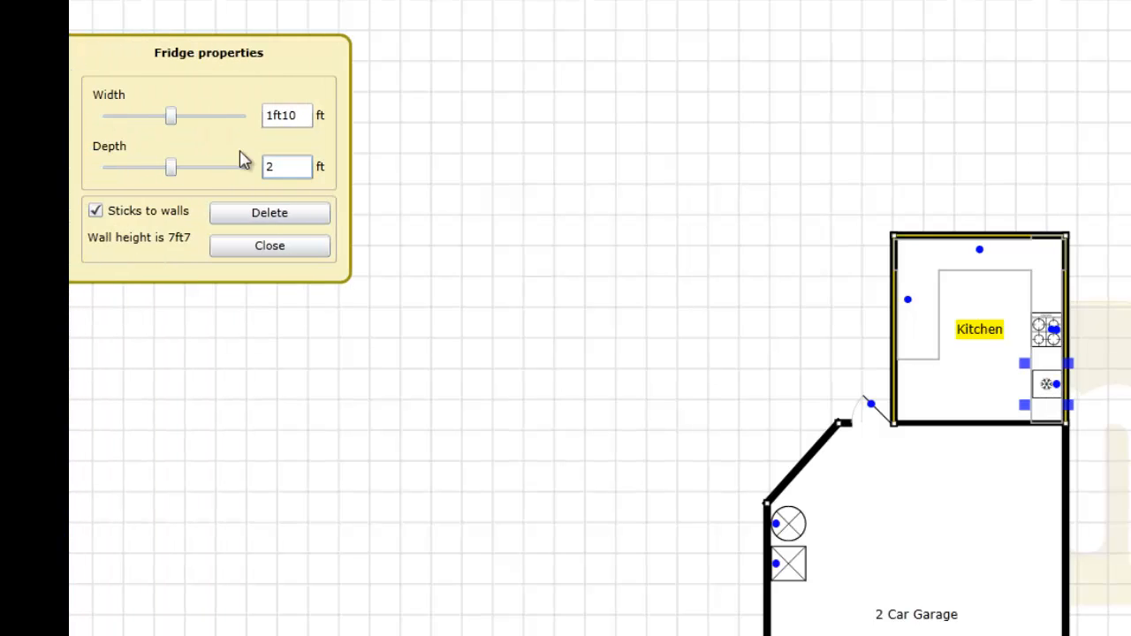
pyautogui.moveTo(172, 118); pyautogui.dragTo(201, 118)
pyautogui.moveTo(175, 173); pyautogui.dragTo(189, 174)
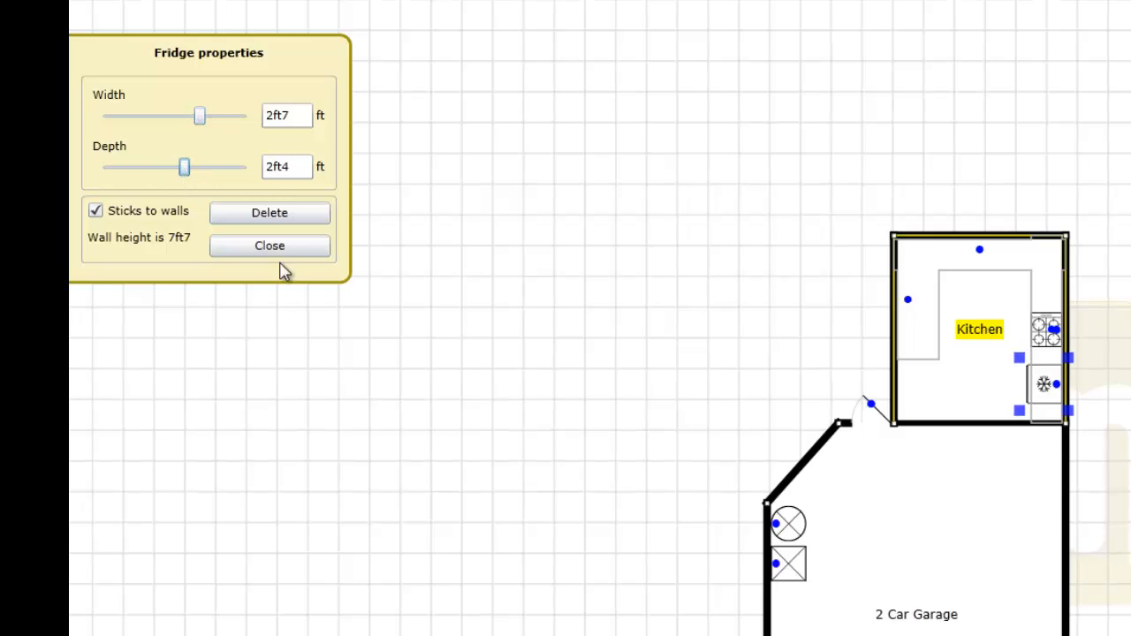
pyautogui.click(285, 250)
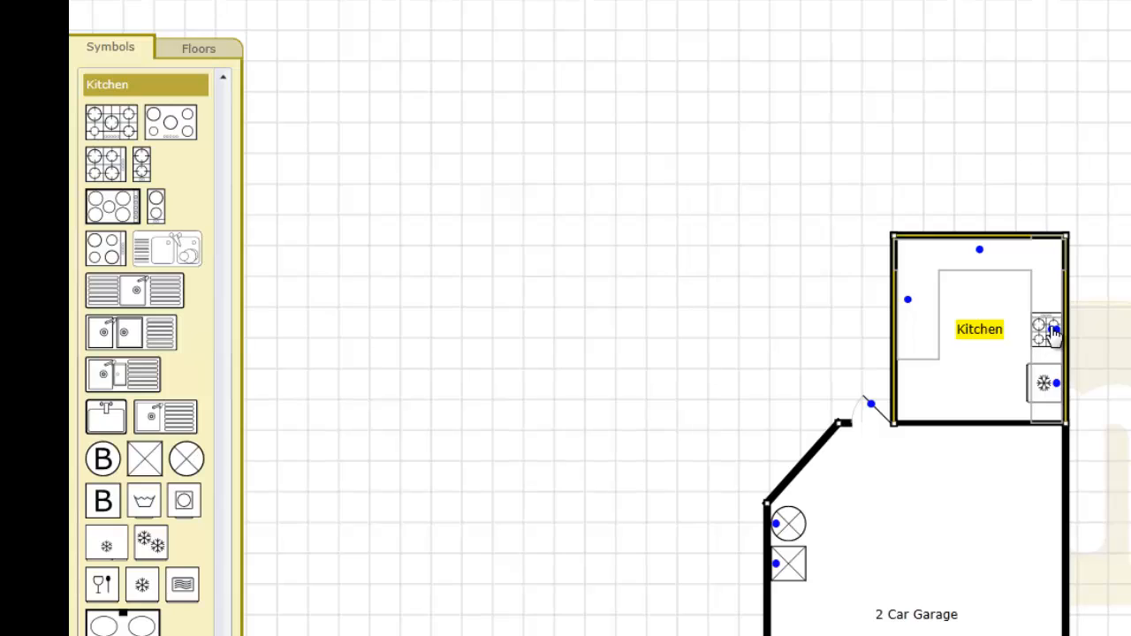
pyautogui.moveTo(1054, 334); pyautogui.dragTo(1056, 326)
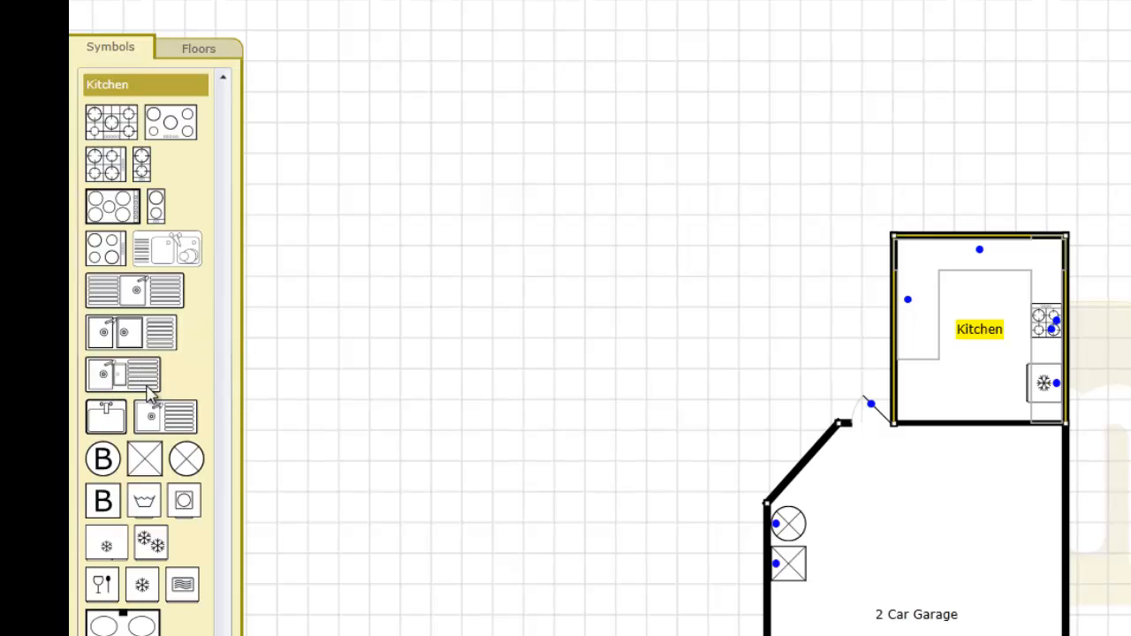
# - Place a sink with drainer at the middle of the back-wall counter and a window in the wall behind it
pyautogui.moveTo(158, 423); pyautogui.dragTo(988, 281)
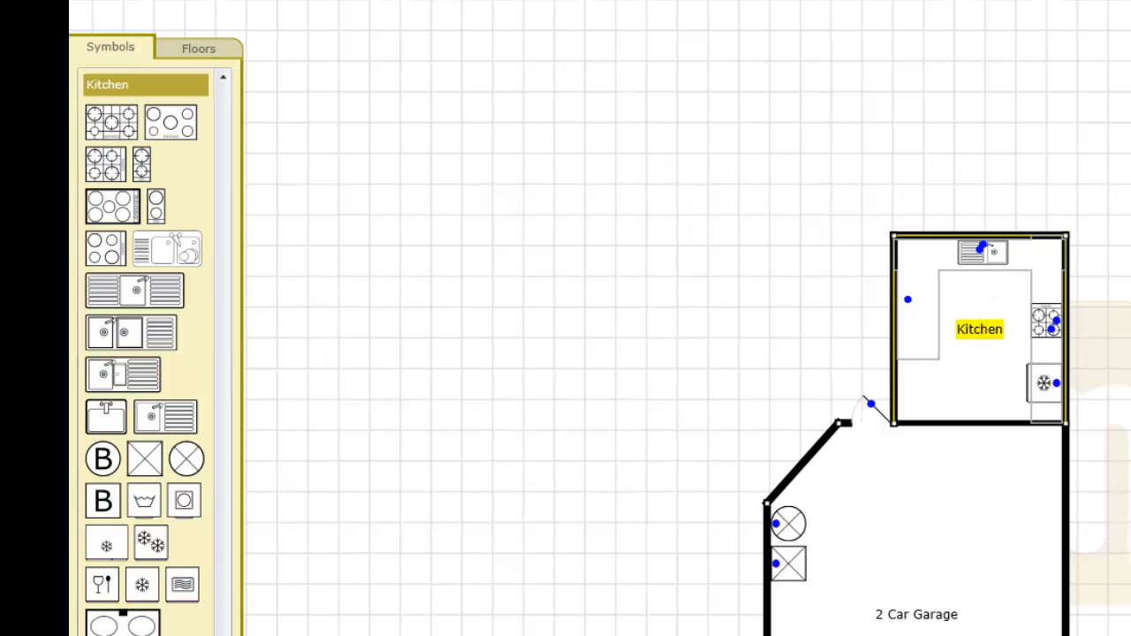
pyautogui.scroll(5, 159, 433)
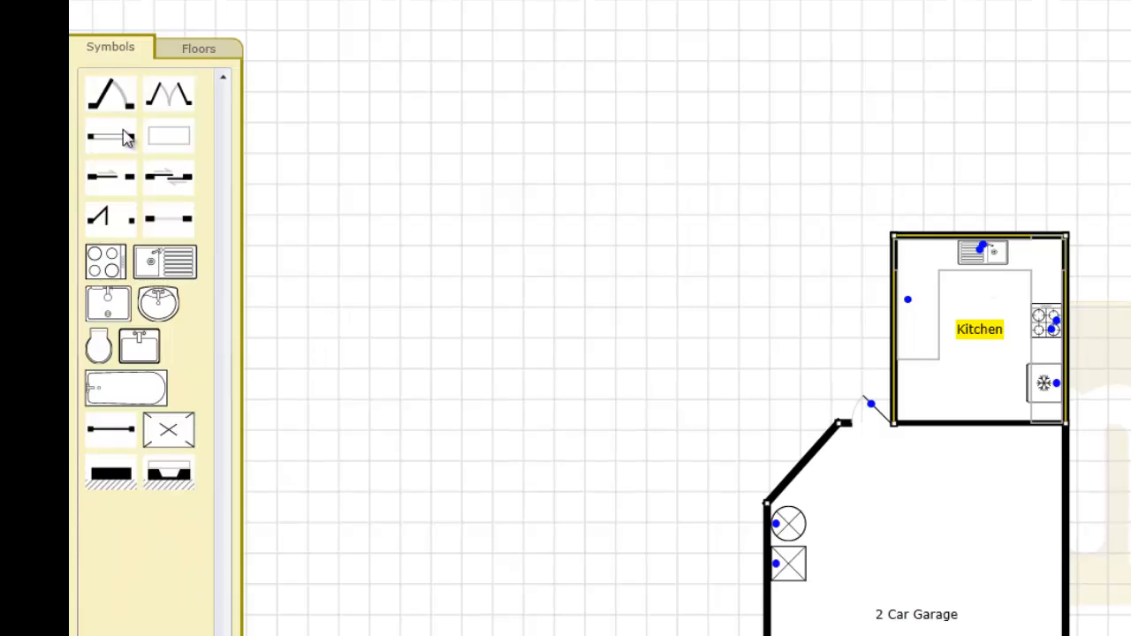
pyautogui.moveTo(111, 136); pyautogui.dragTo(742, 178)
pyautogui.moveTo(926, 192); pyautogui.dragTo(984, 246)
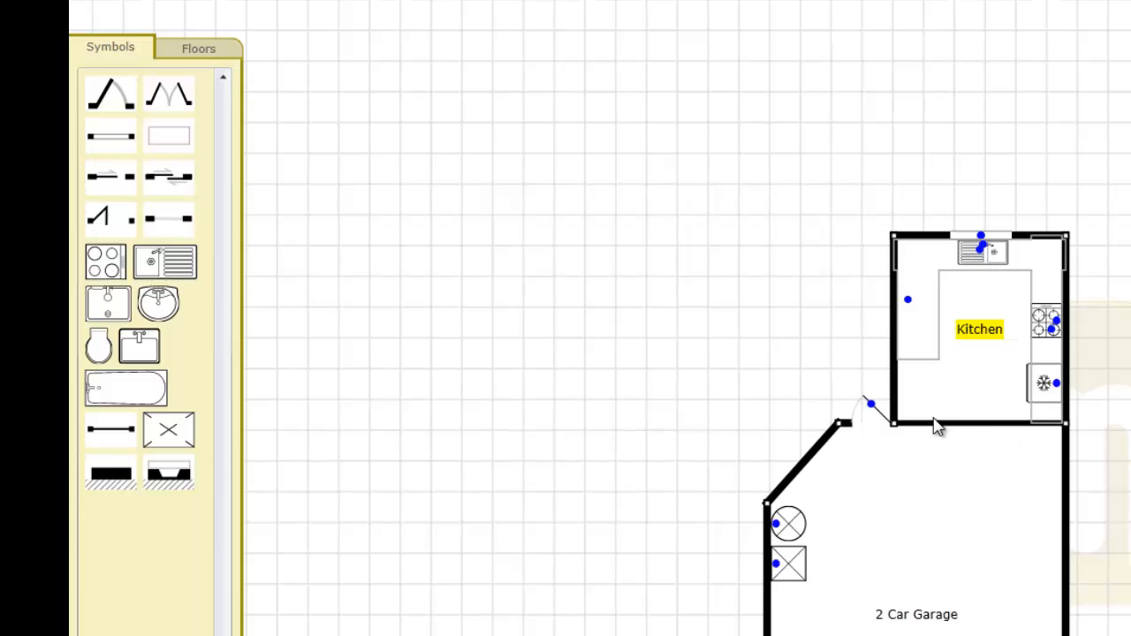
# - Add an opening at the front end of the kitchen's left wall, beside the garage door, and set its width to 3ft10
pyautogui.moveTo(170, 221); pyautogui.dragTo(887, 413)
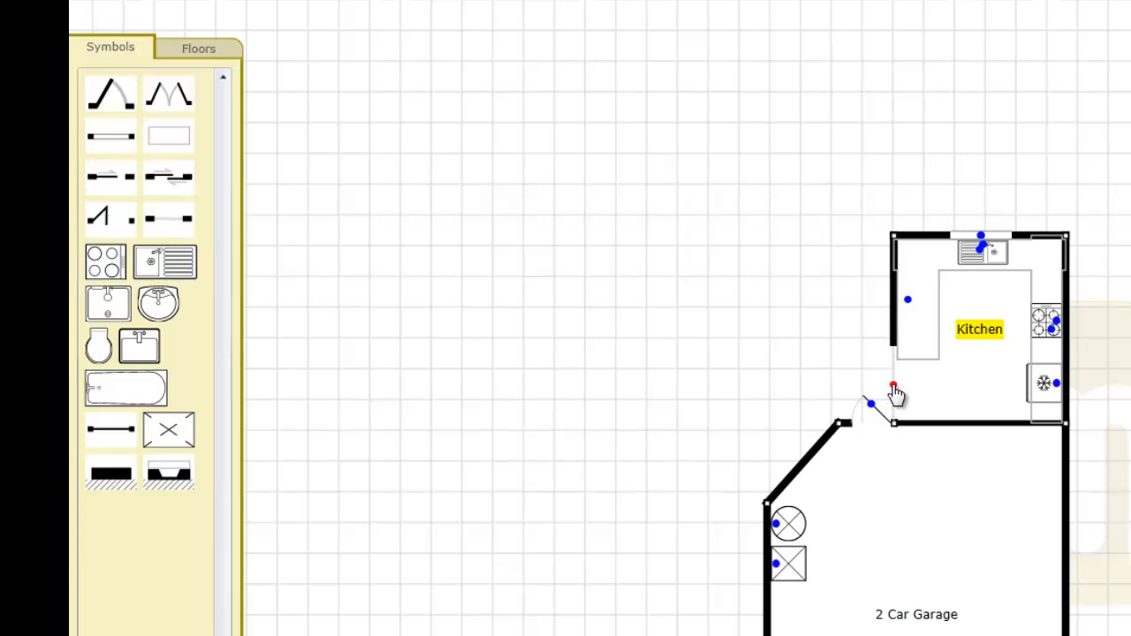
pyautogui.click(893, 395)
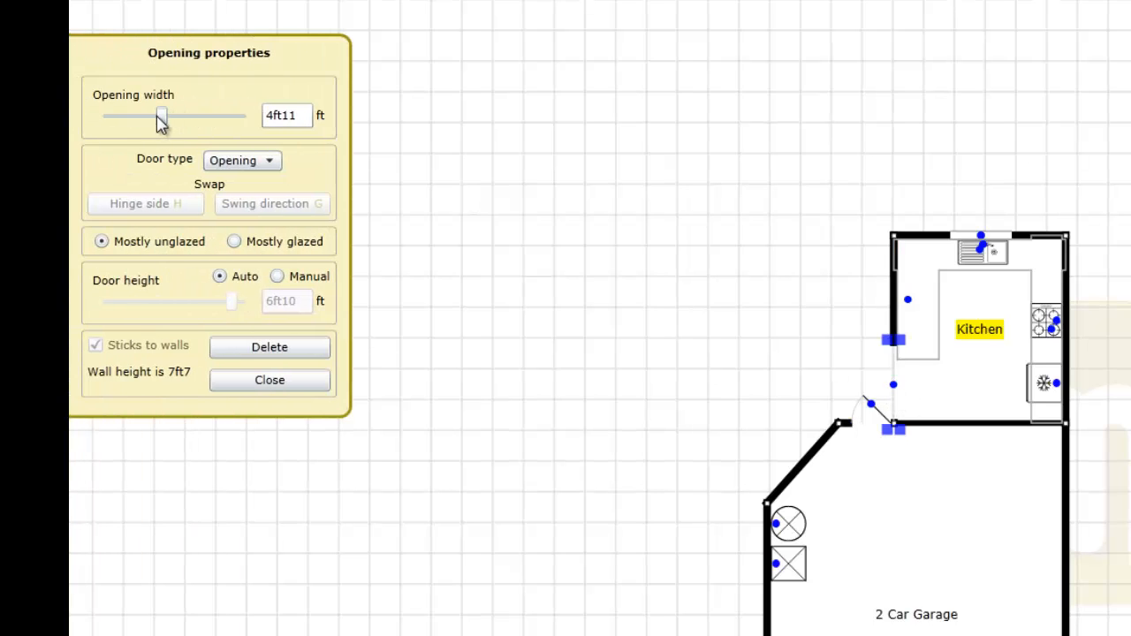
pyautogui.moveTo(163, 122); pyautogui.dragTo(146, 121)
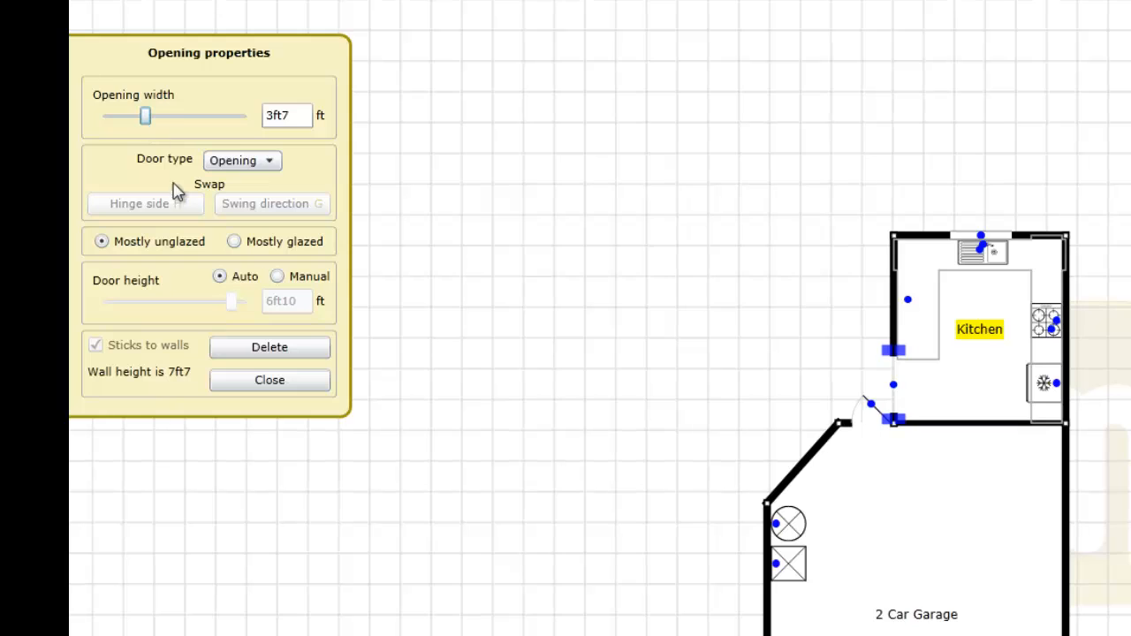
pyautogui.click(294, 384)
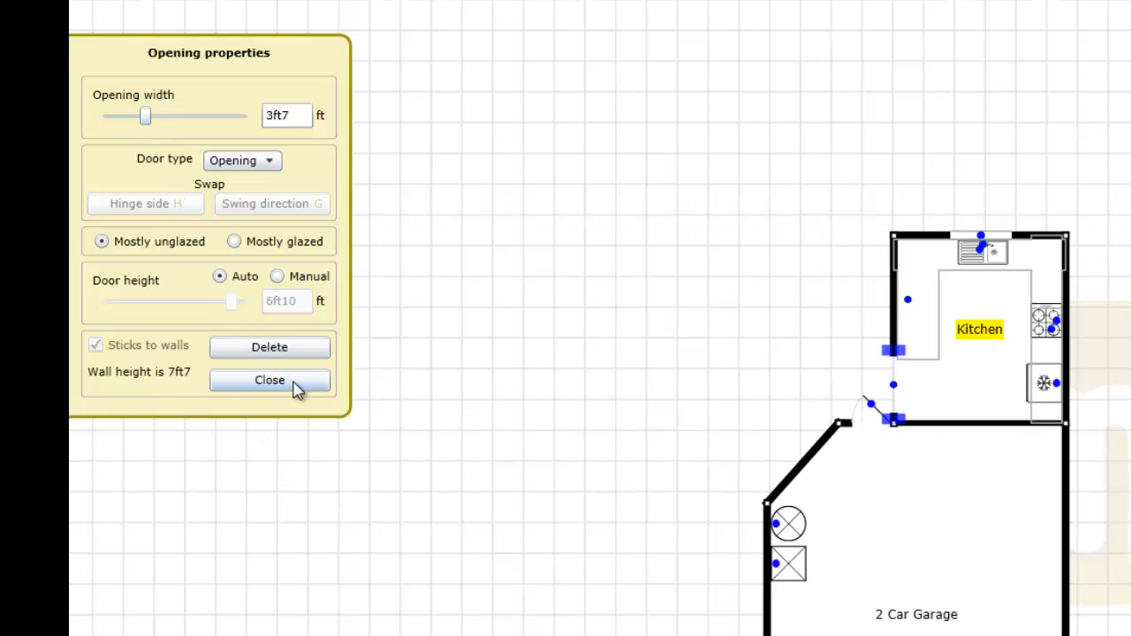
pyautogui.moveTo(892, 386); pyautogui.dragTo(895, 398)
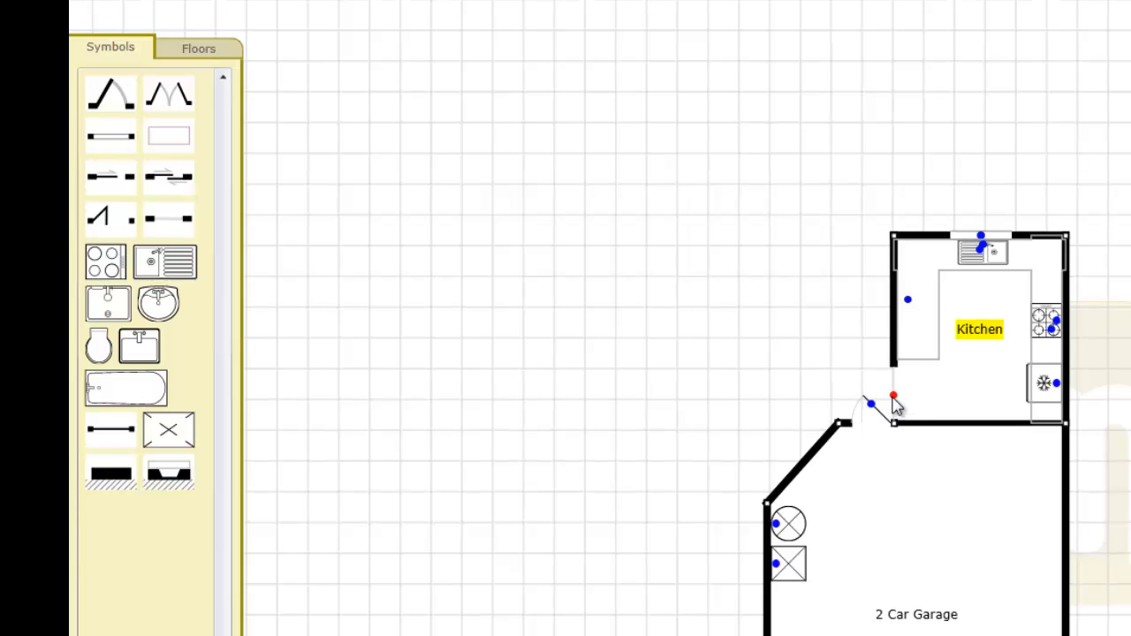
pyautogui.click(895, 402)
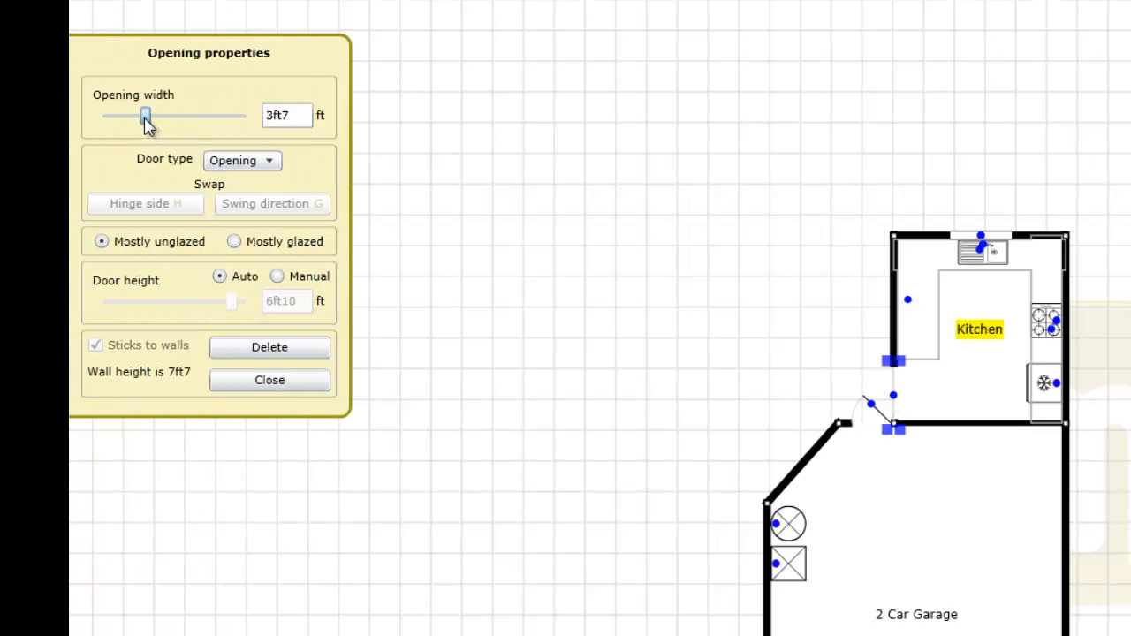
pyautogui.moveTo(147, 122); pyautogui.dragTo(150, 122)
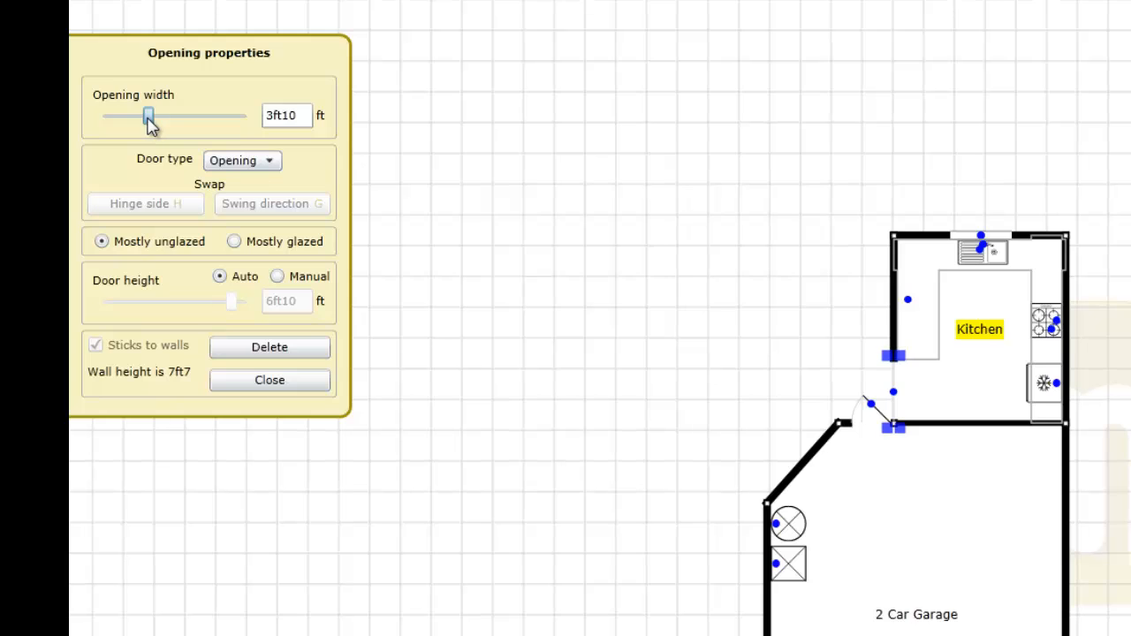
pyautogui.click(327, 385)
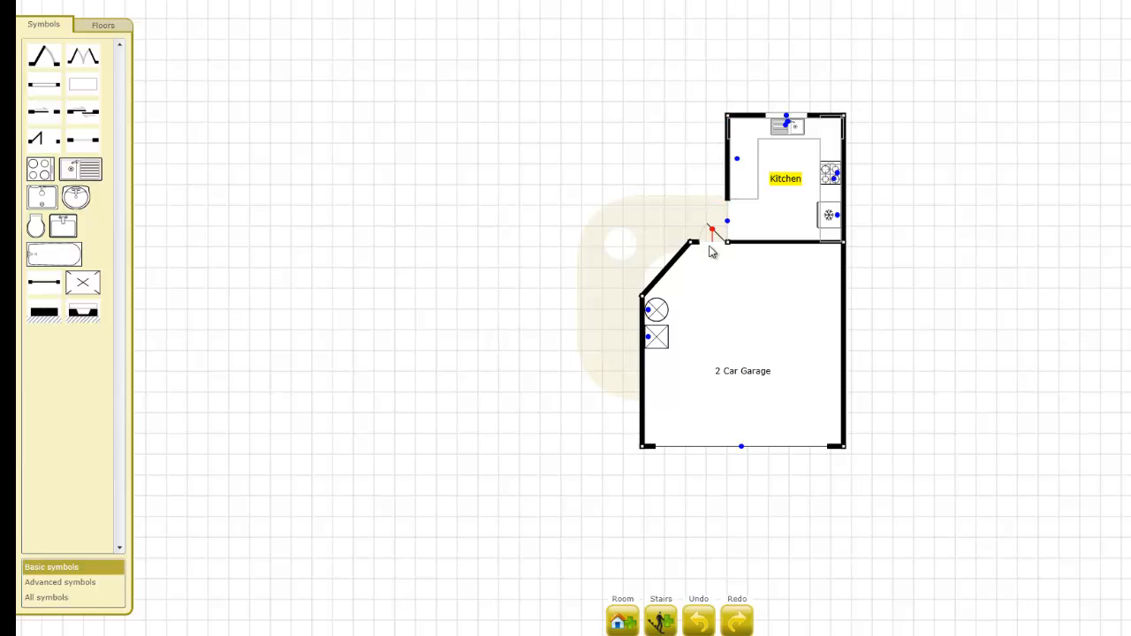
# - Widen the opening so that it spans the kitchen's entire left wall
pyautogui.click(729, 226)
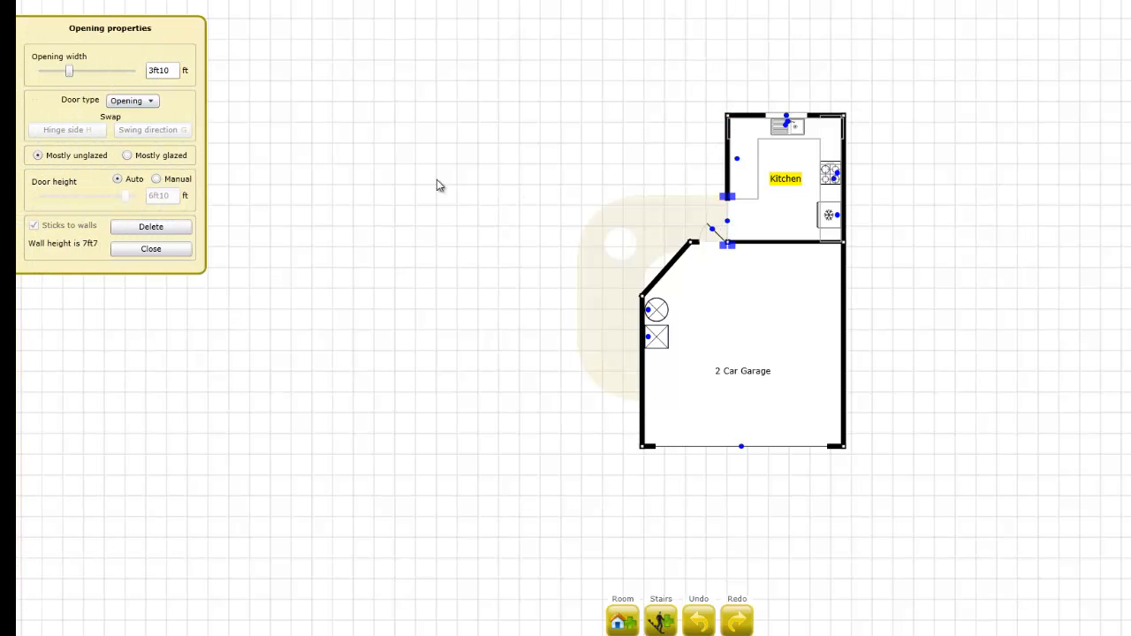
pyautogui.moveTo(77, 76); pyautogui.dragTo(152, 80)
pyautogui.click(155, 250)
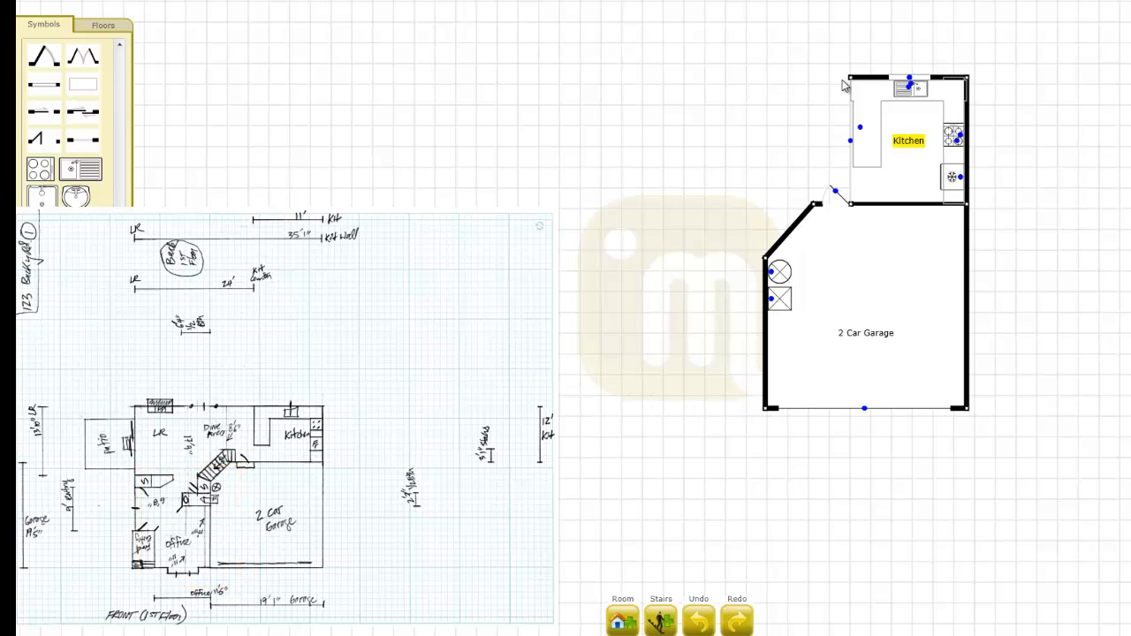
# - Add an internal room named "Office" against the front part of the garage's left wall, 10ft11 deep, and widen it to 11ft6
pyautogui.click(616, 616)
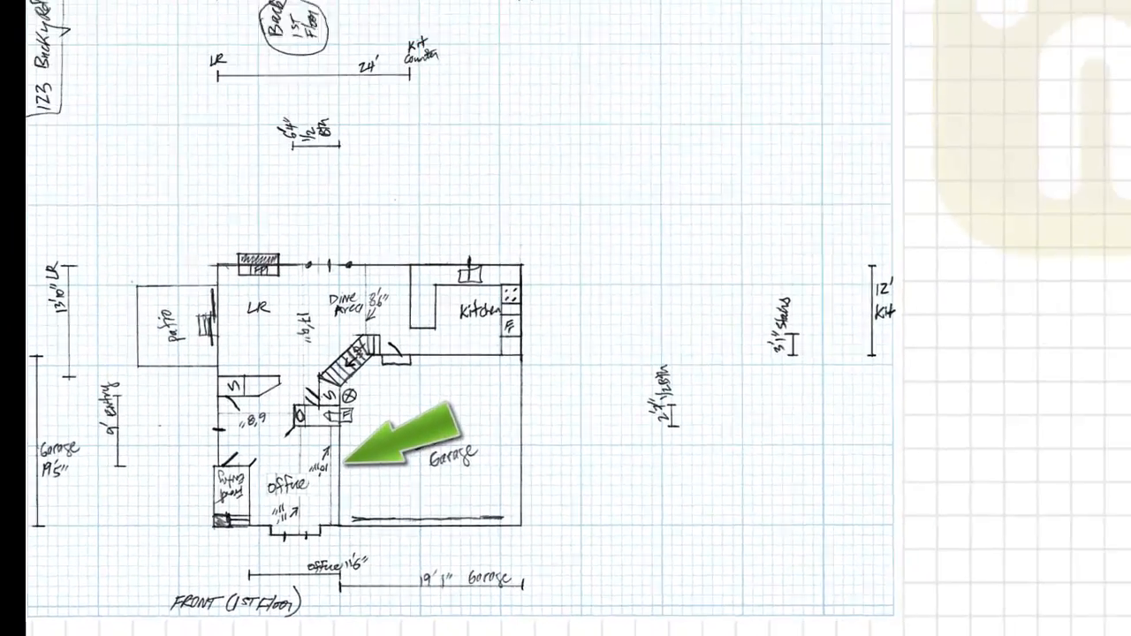
pyautogui.moveTo(1023, 332)
pyautogui.mouseDown()
pyautogui.moveTo(917, 168)
pyautogui.moveTo(925, 193)
pyautogui.moveTo(935, 187)
pyautogui.mouseUp()
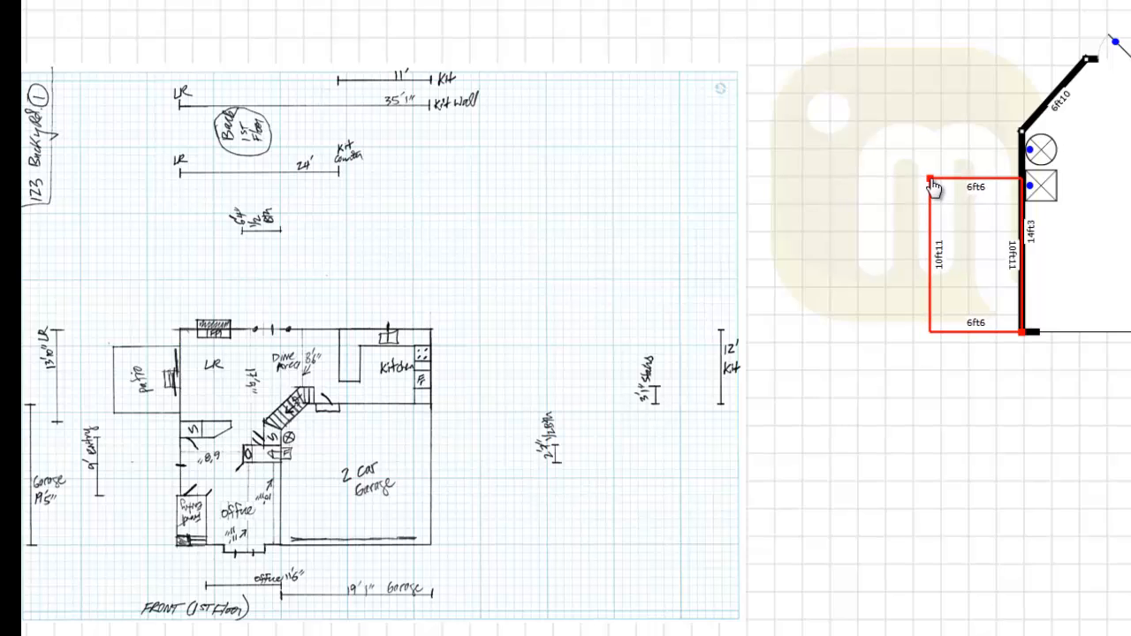
pyautogui.moveTo(787, 251); pyautogui.dragTo(787, 251)
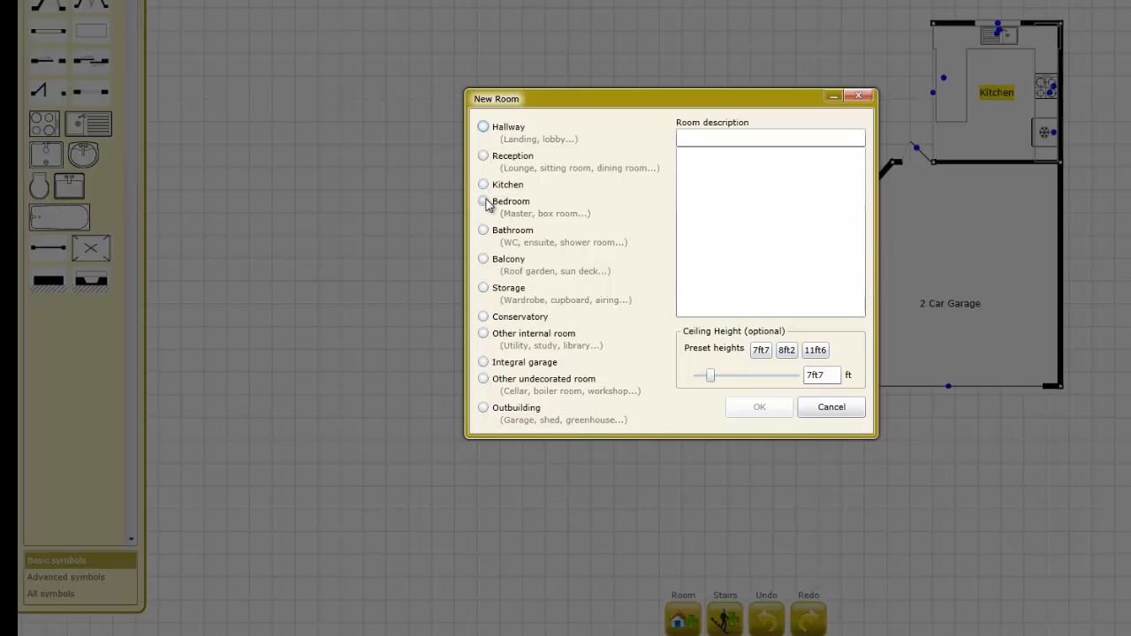
pyautogui.click(484, 334)
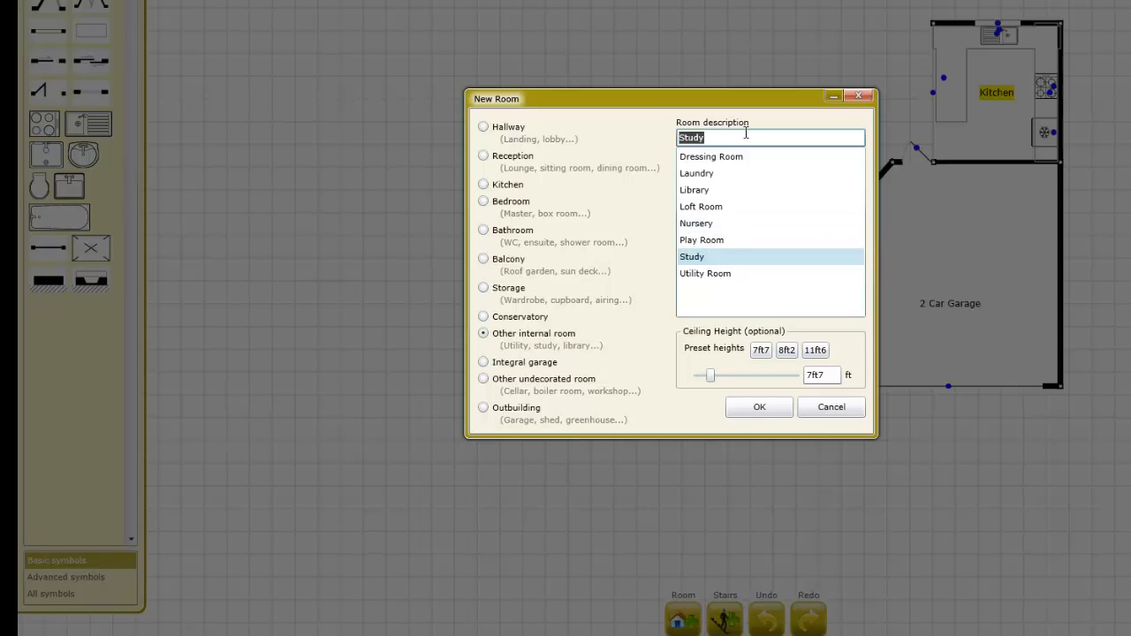
pyautogui.press('BackSpace')
pyautogui.click(760, 408)
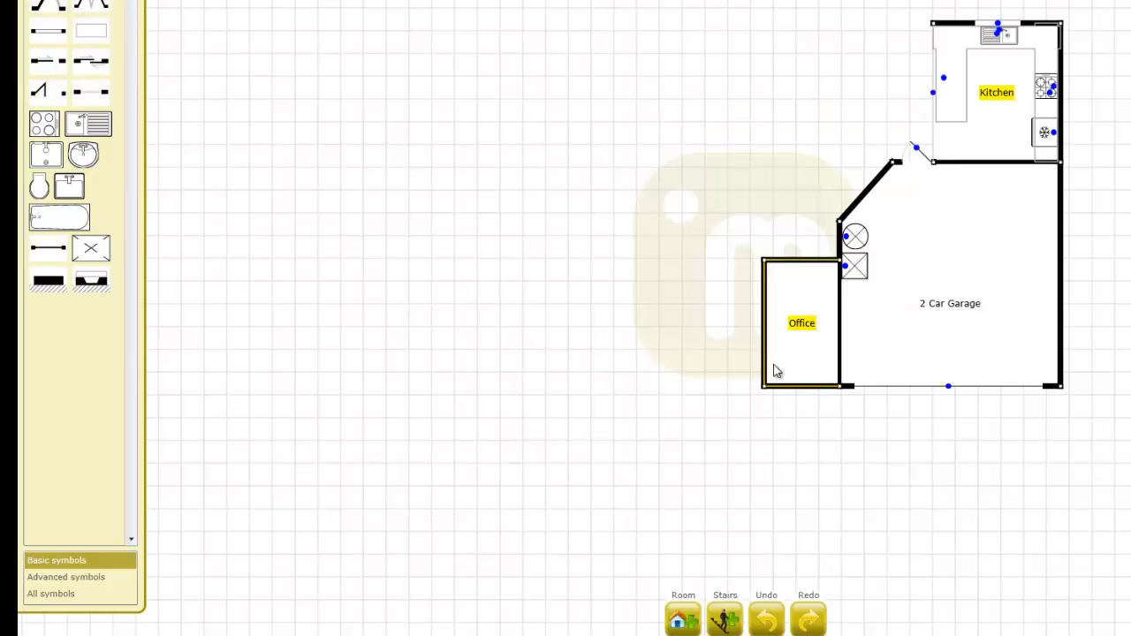
pyautogui.moveTo(765, 357); pyautogui.dragTo(707, 369)
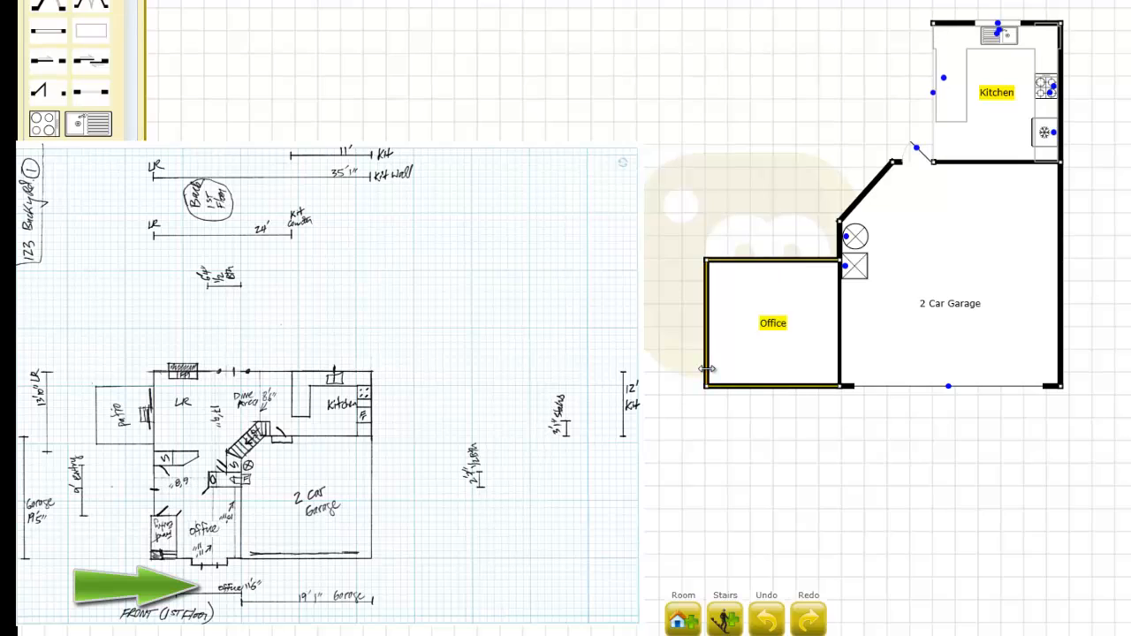
# - Form a bay about 4ft9 wide and 1ft deep in the middle of the office's front wall, and fit a window across it
pyautogui.click(789, 351)
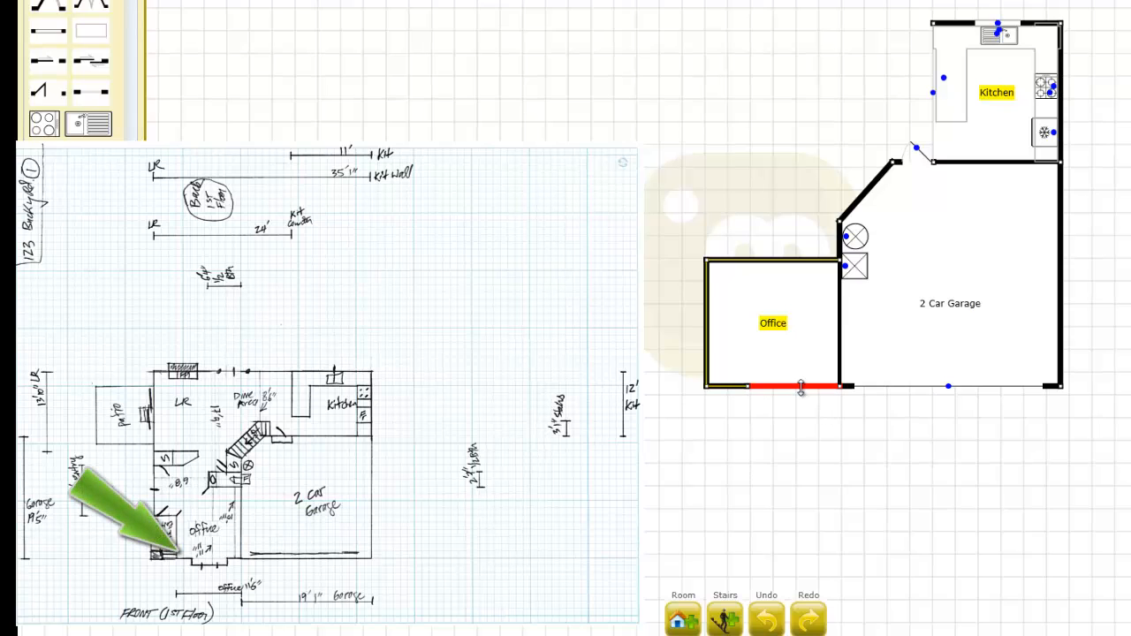
pyautogui.click(774, 391)
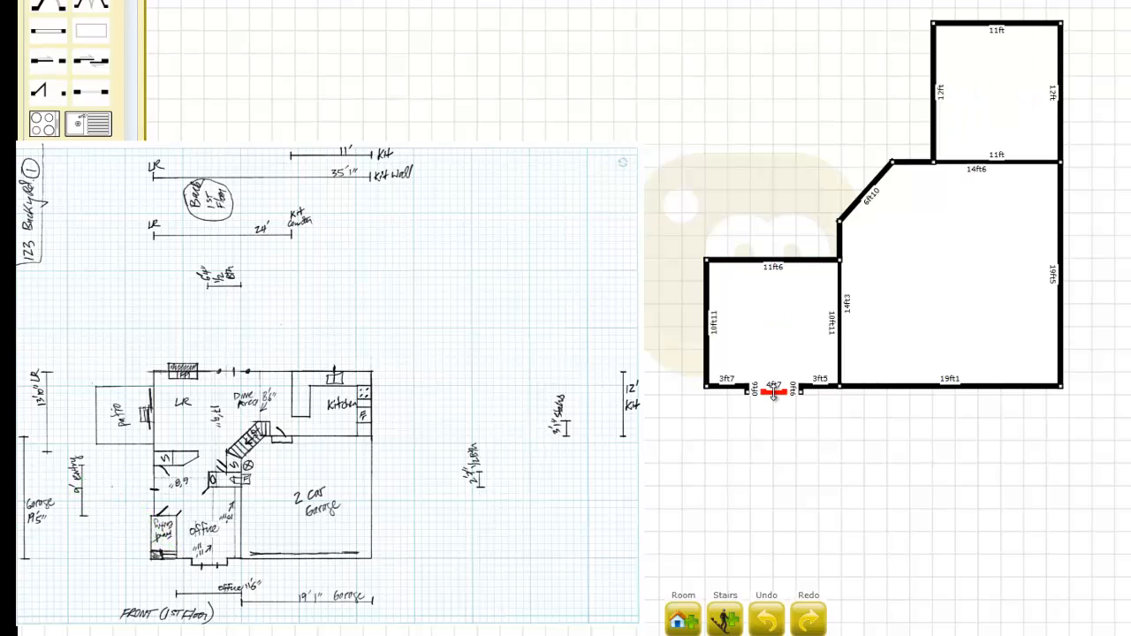
pyautogui.moveTo(773, 395); pyautogui.dragTo(774, 400)
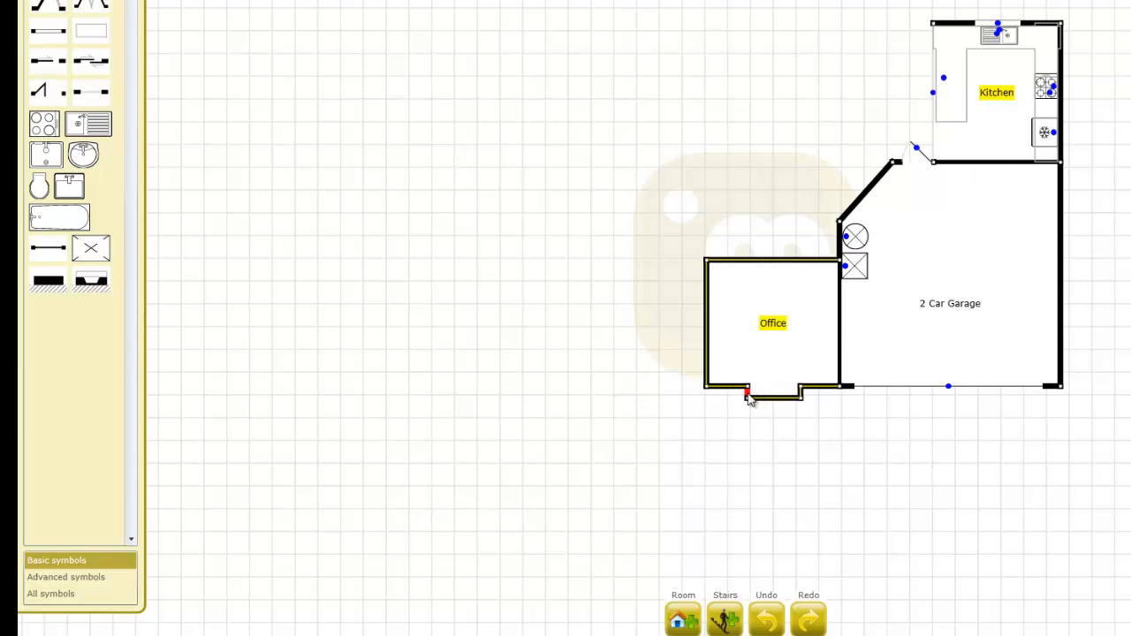
pyautogui.moveTo(749, 400); pyautogui.dragTo(746, 393)
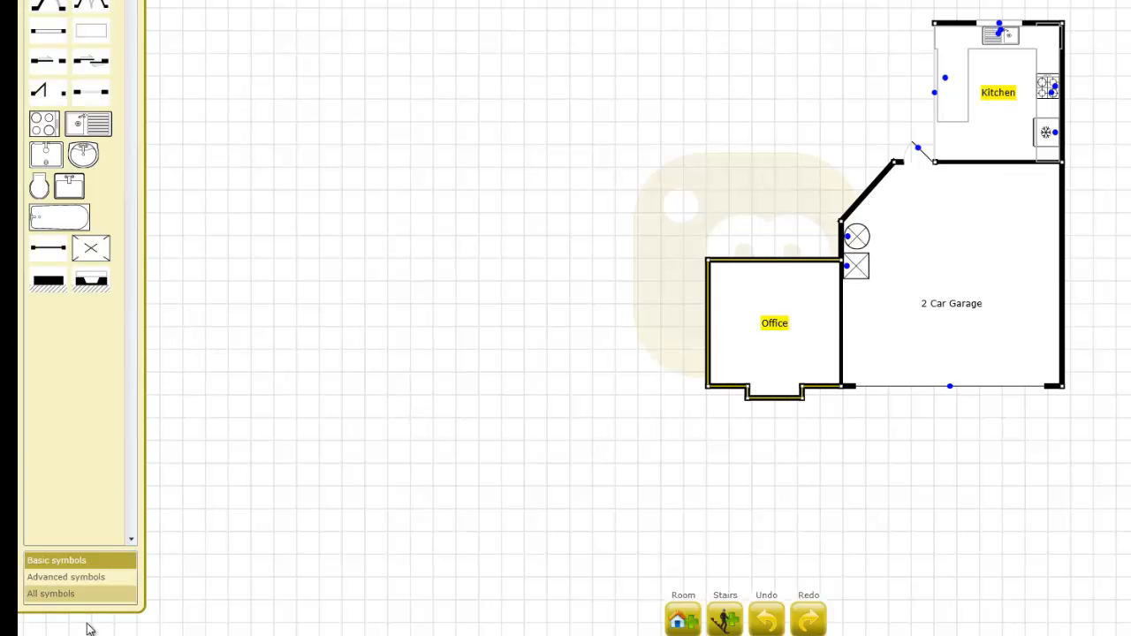
pyautogui.moveTo(46, 32); pyautogui.dragTo(774, 414)
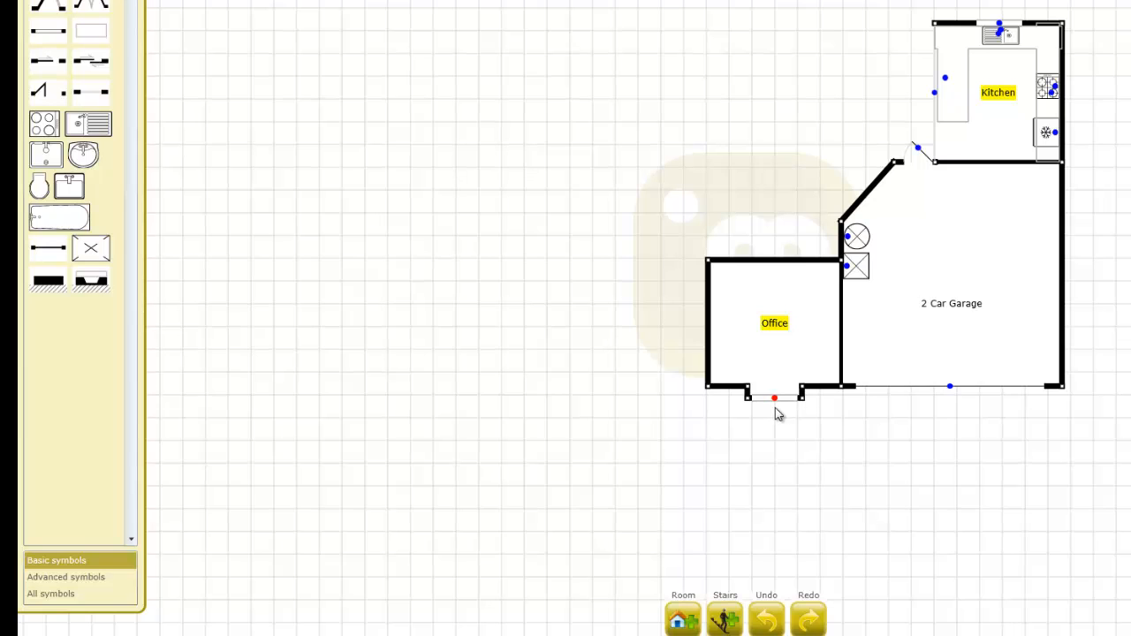
pyautogui.click(704, 452)
# - Add a bathroom named "1/2 Bath", 6ft4 wide and 2ft7 deep, behind the office's back wall against the garage
pyautogui.click(676, 616)
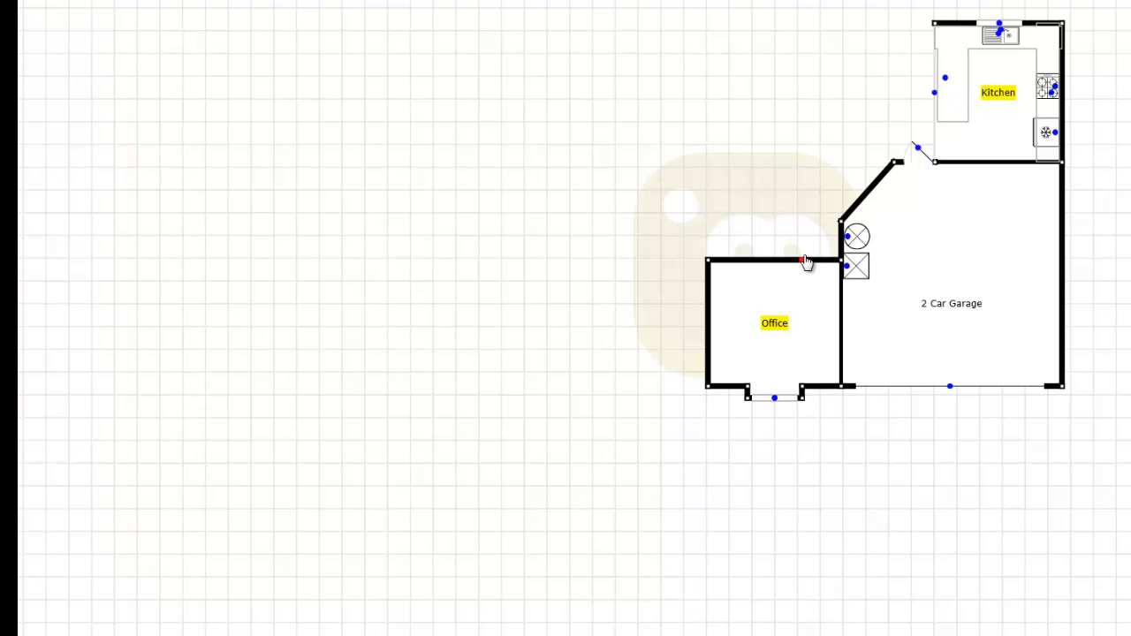
pyautogui.moveTo(840, 259); pyautogui.dragTo(762, 223)
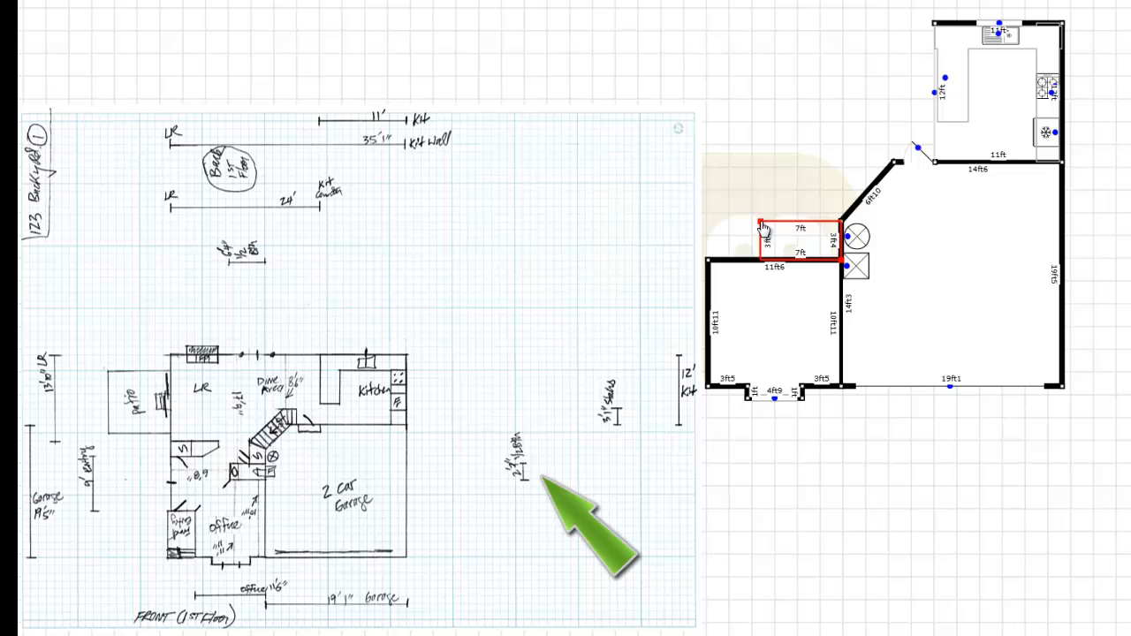
pyautogui.moveTo(764, 229); pyautogui.dragTo(771, 236)
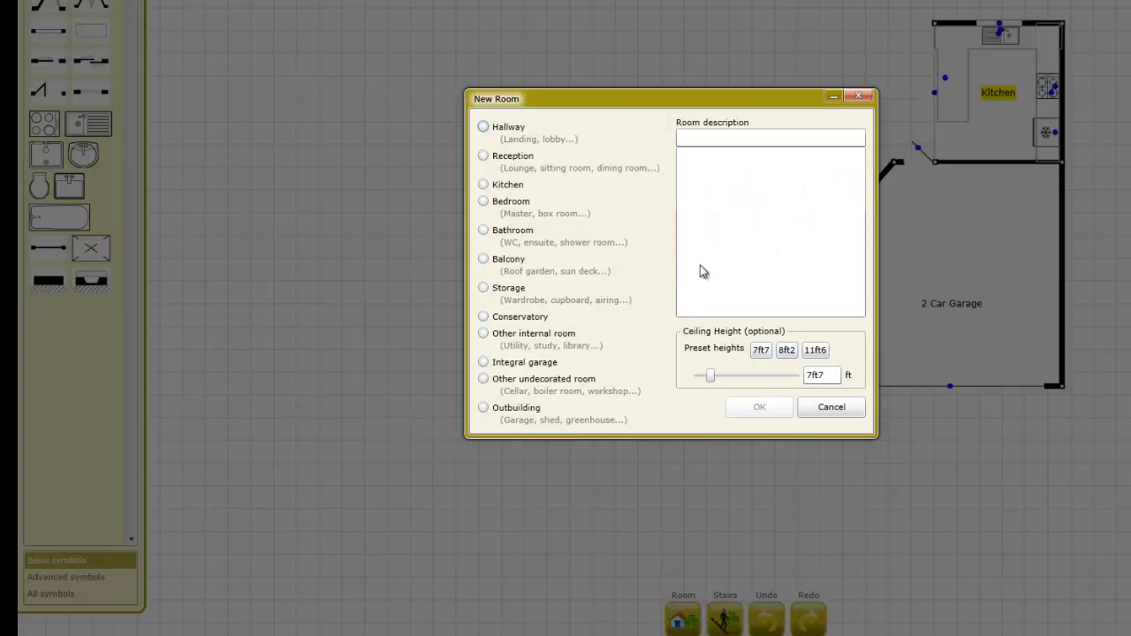
pyautogui.click(485, 230)
pyautogui.click(750, 144)
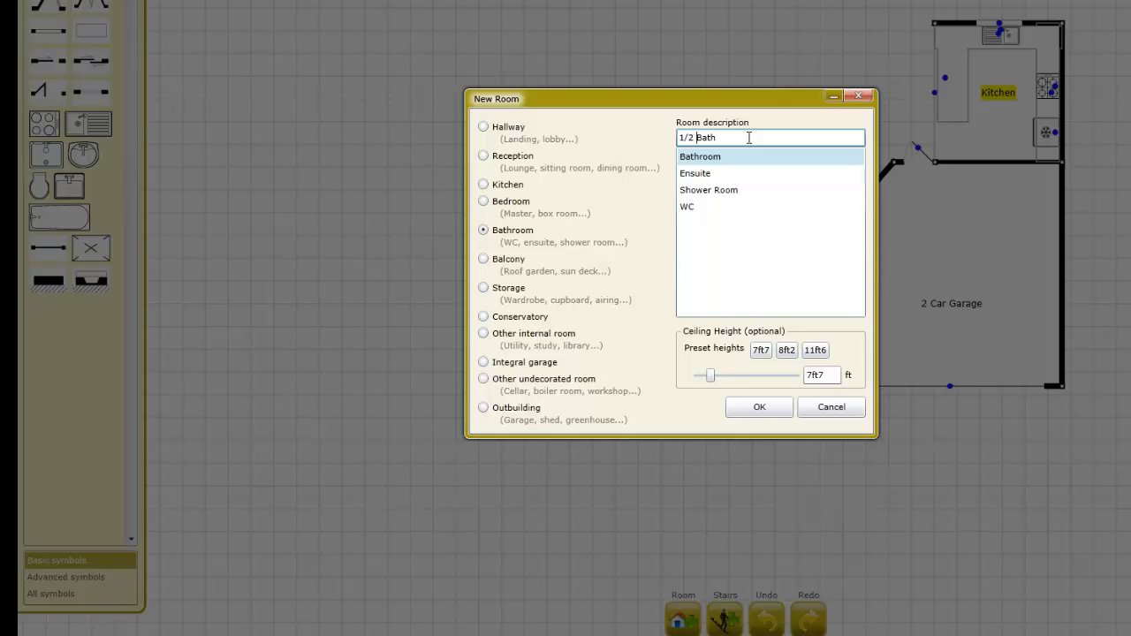
pyautogui.click(758, 408)
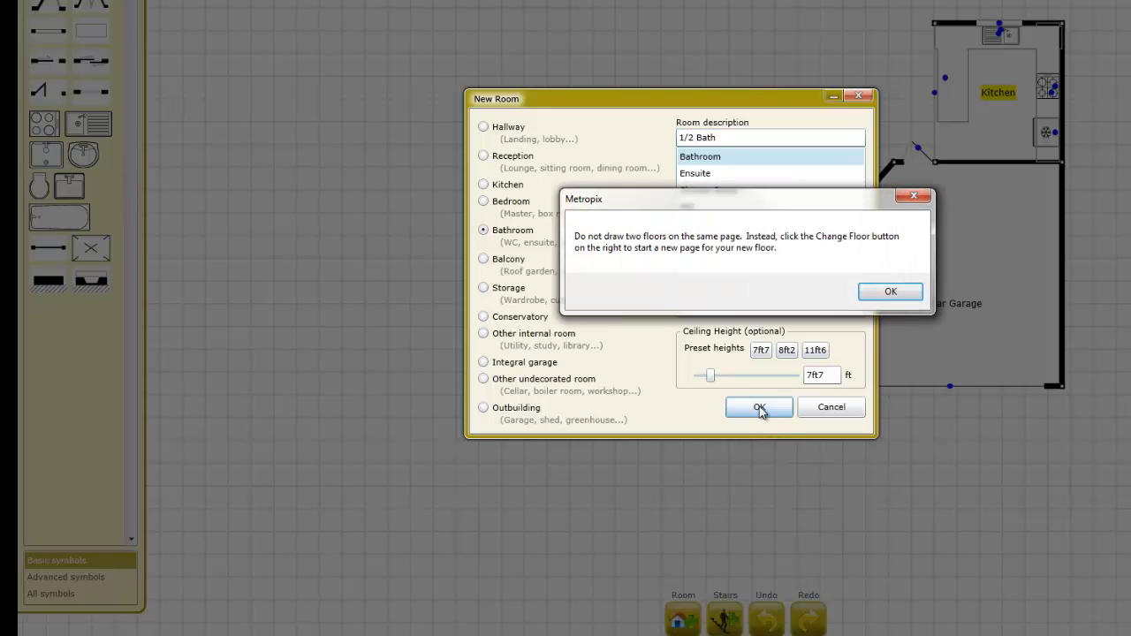
pyautogui.click(891, 291)
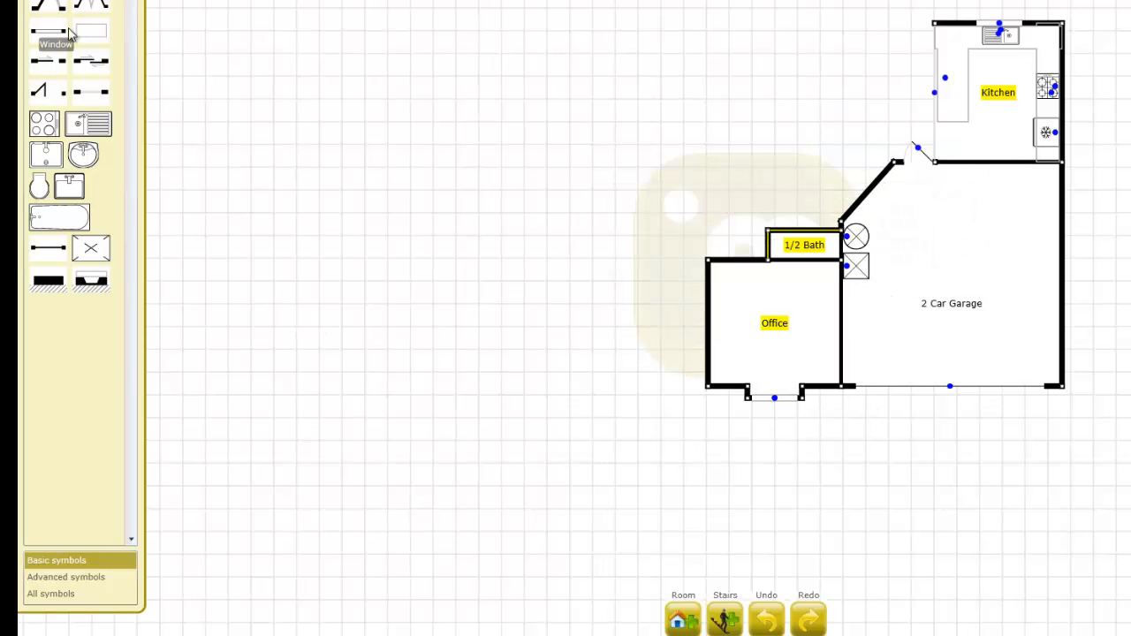
# - Furnish the half bath with a counter and washbasin at its left wall and a toilet against the garage wall
pyautogui.moveTo(88, 38); pyautogui.dragTo(775, 245)
pyautogui.moveTo(83, 155); pyautogui.dragTo(774, 246)
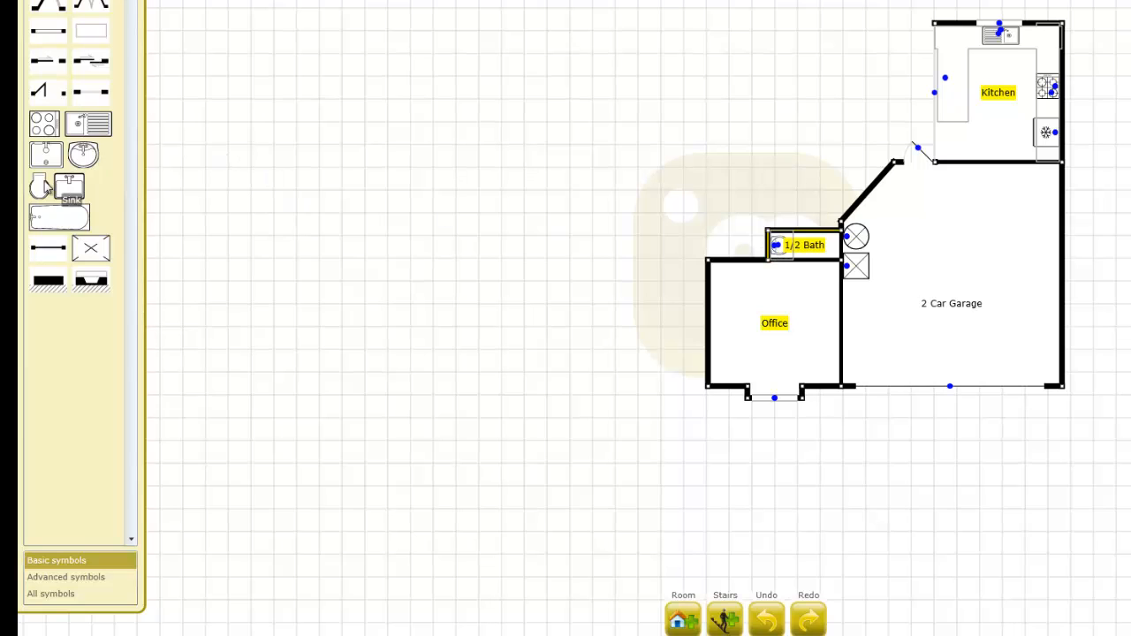
pyautogui.moveTo(39, 185); pyautogui.dragTo(751, 245)
pyautogui.moveTo(862, 273); pyautogui.dragTo(841, 253)
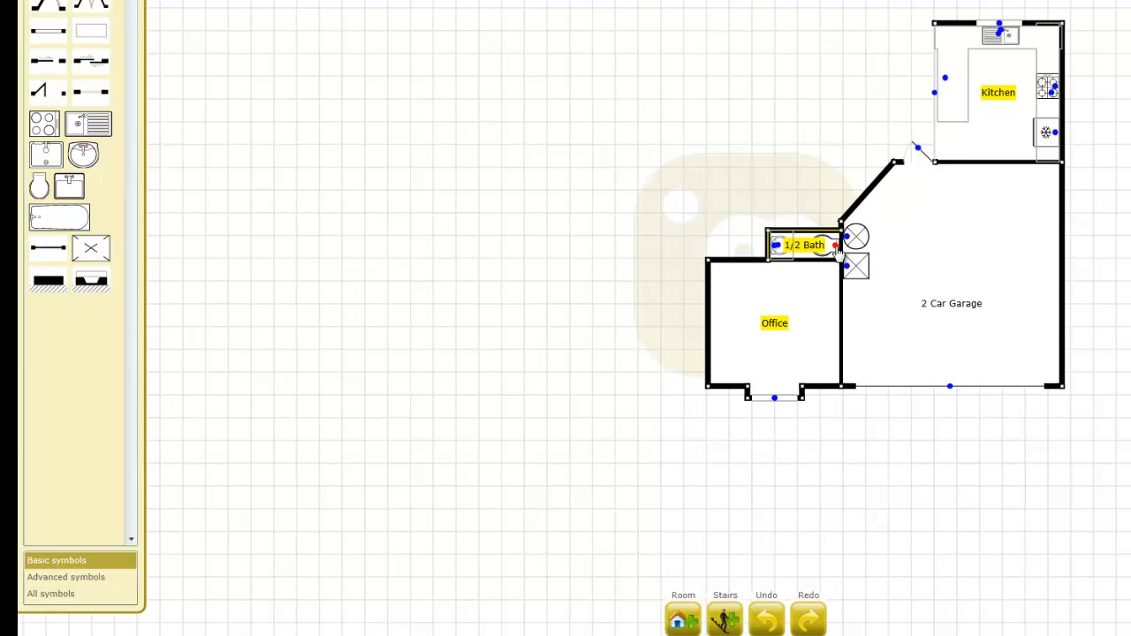
# - Set the toilet's width to 1ft7 and add a door to the half bath's back wall
pyautogui.click(837, 249)
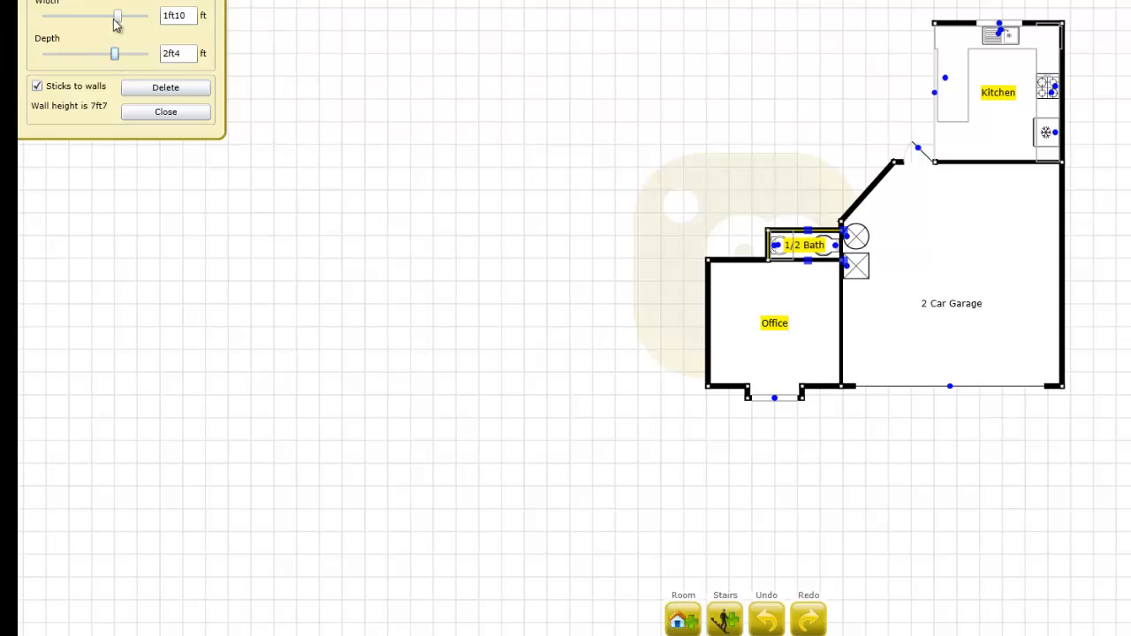
pyautogui.moveTo(119, 19); pyautogui.dragTo(111, 22)
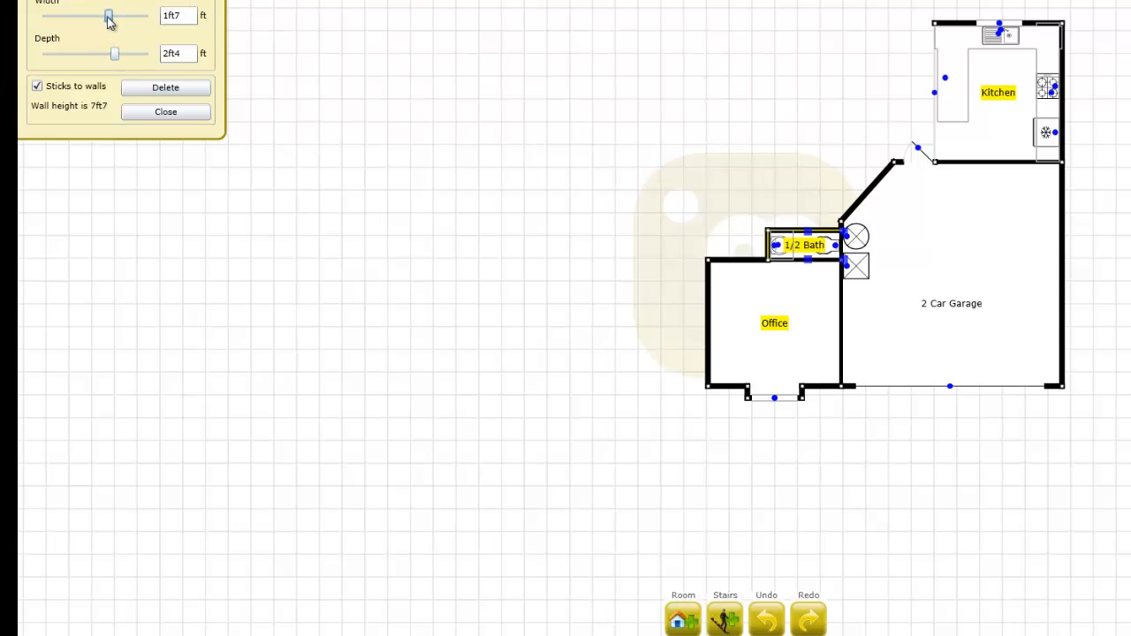
pyautogui.click(166, 112)
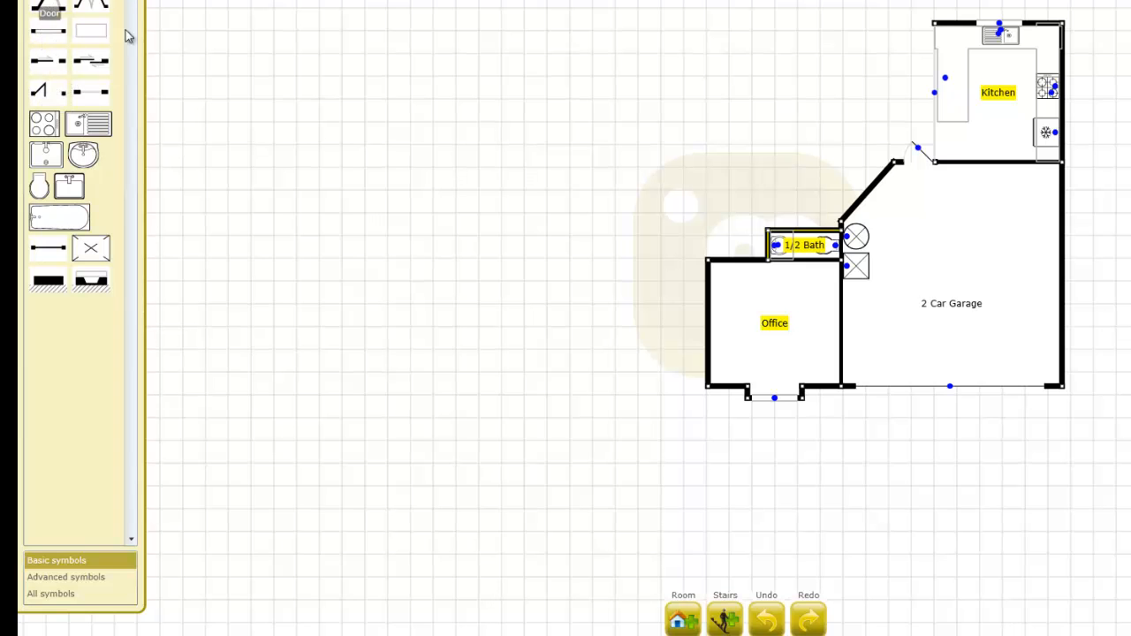
pyautogui.moveTo(48, 8); pyautogui.dragTo(808, 216)
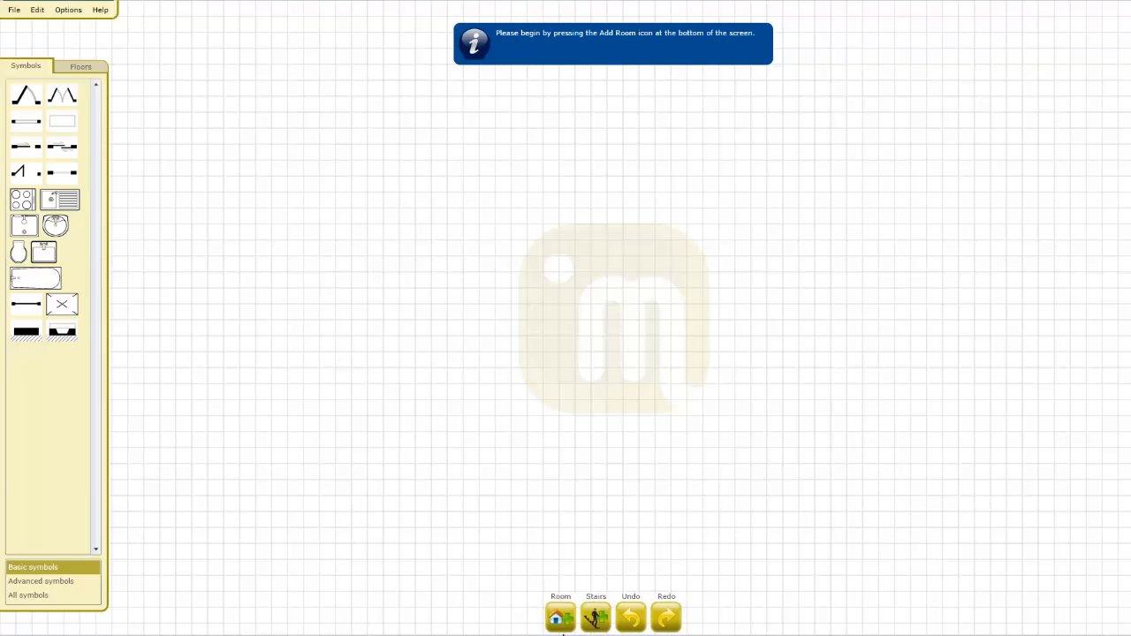
# - Add a room of type Bedroom as the first room of the empty plan and set its width to 10ft11
pyautogui.click(558, 614)
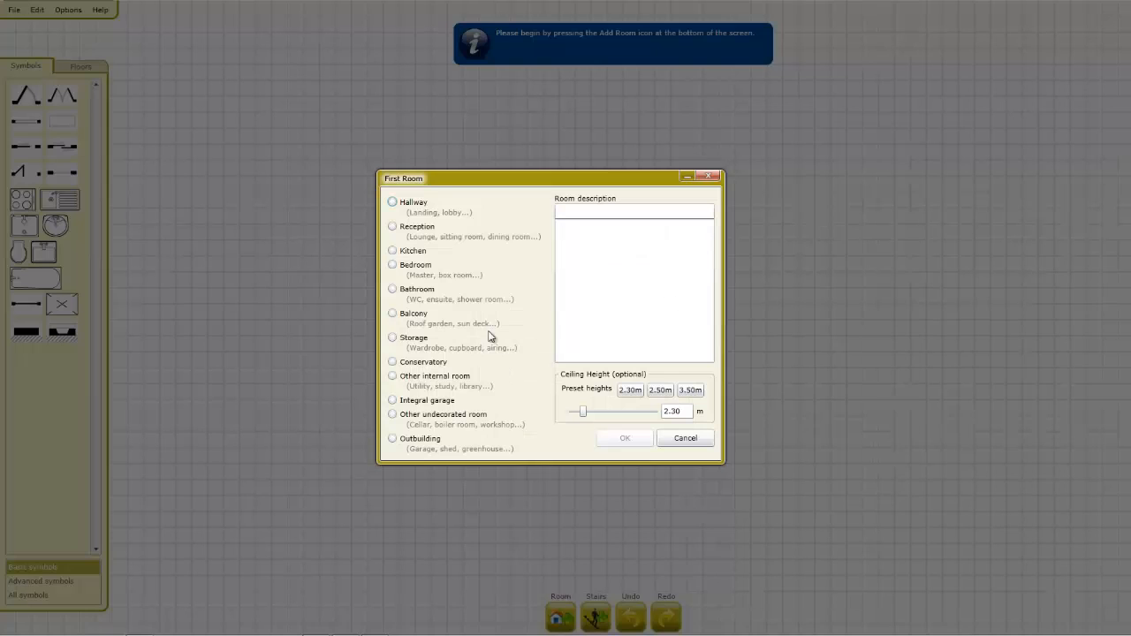
pyautogui.click(404, 267)
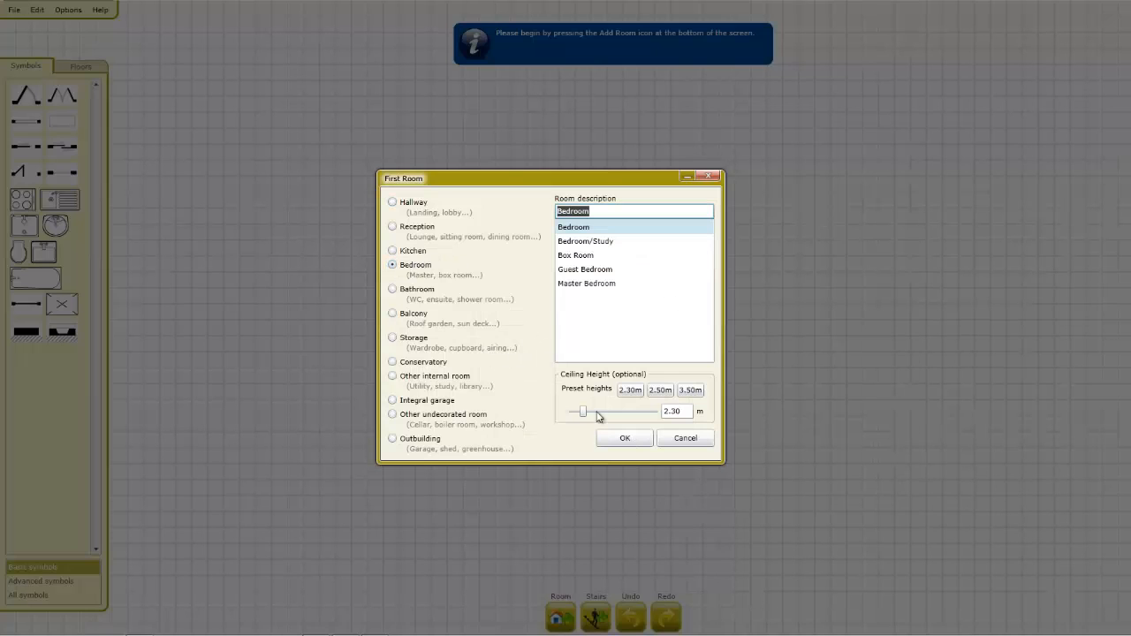
pyautogui.click(620, 438)
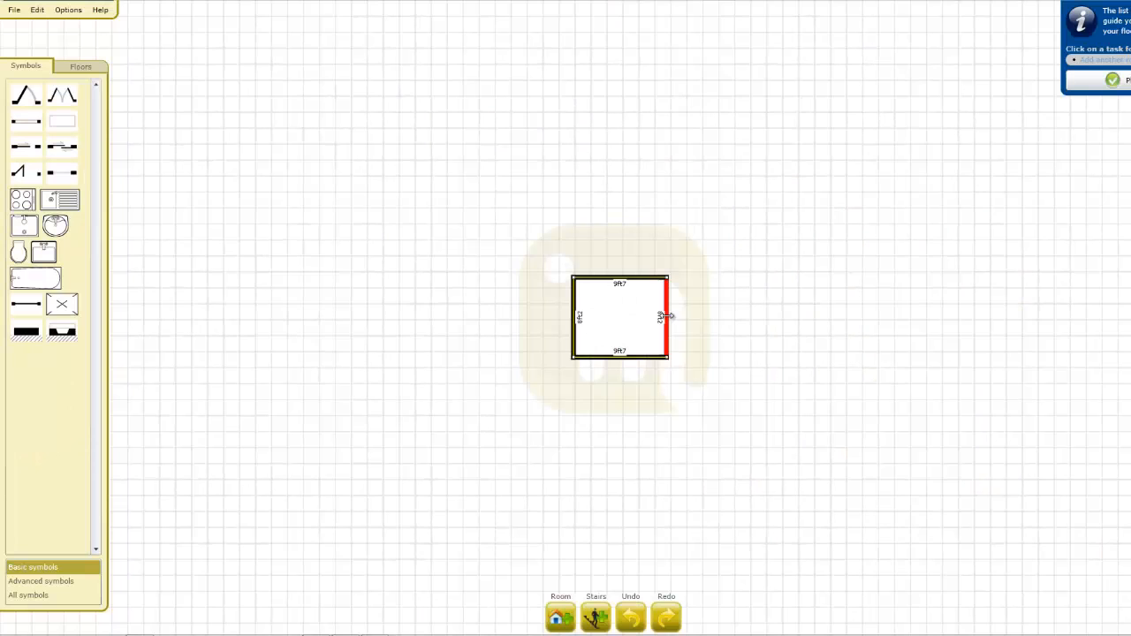
pyautogui.moveTo(670, 316); pyautogui.dragTo(681, 311)
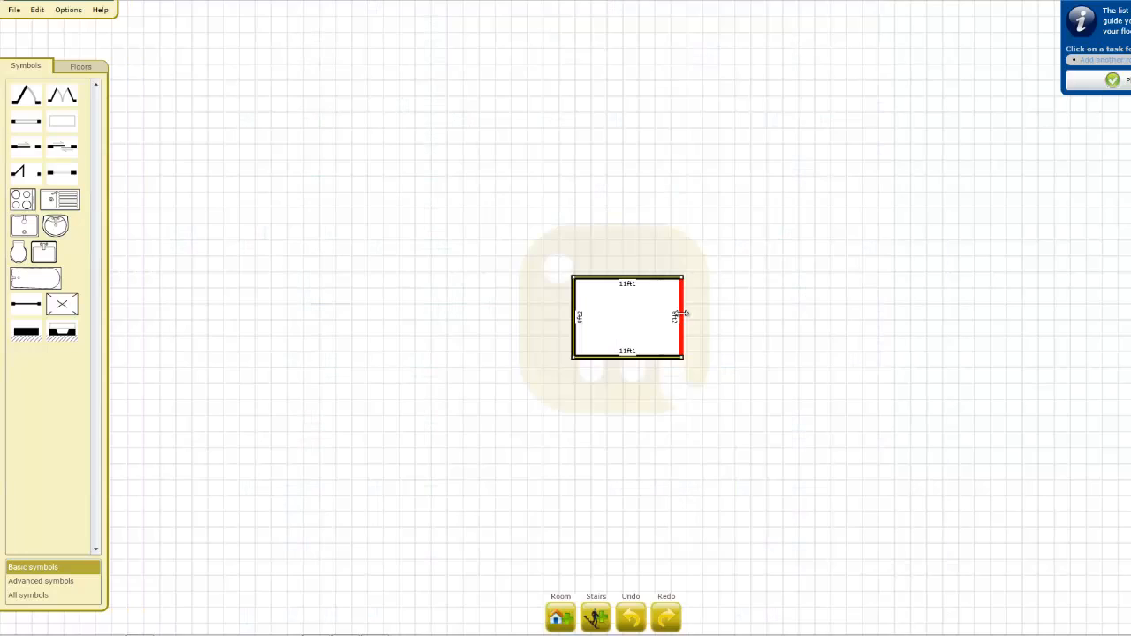
pyautogui.moveTo(682, 314); pyautogui.dragTo(683, 316)
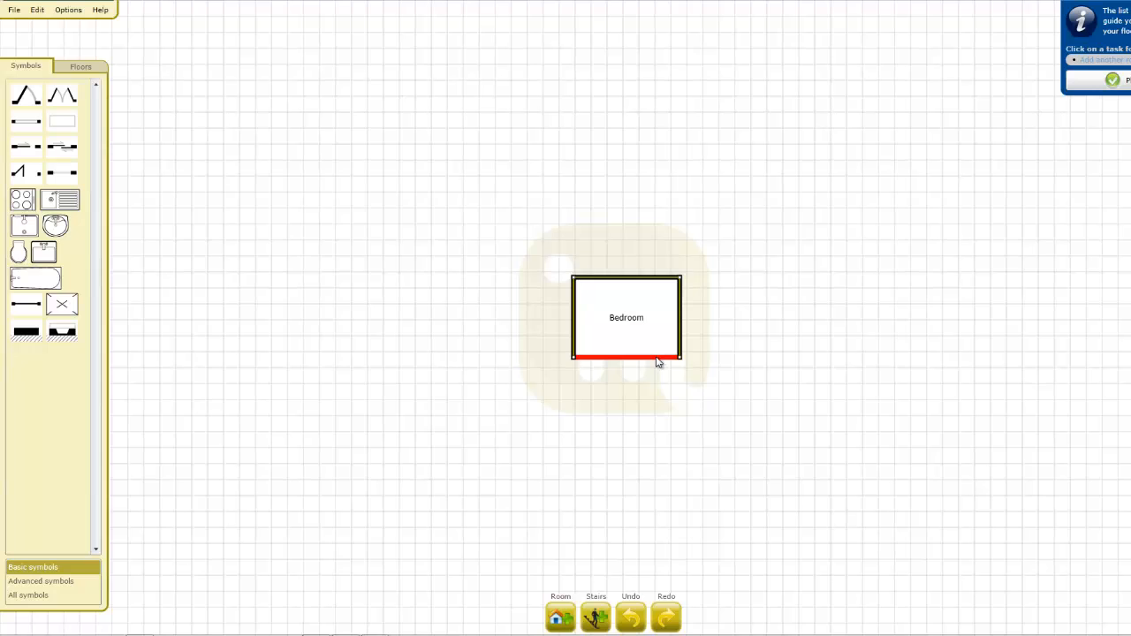
# - Extend the bedroom's front wall to a depth of 11ft5 and place a window at the middle of its back wall
pyautogui.moveTo(657, 361); pyautogui.dragTo(656, 356)
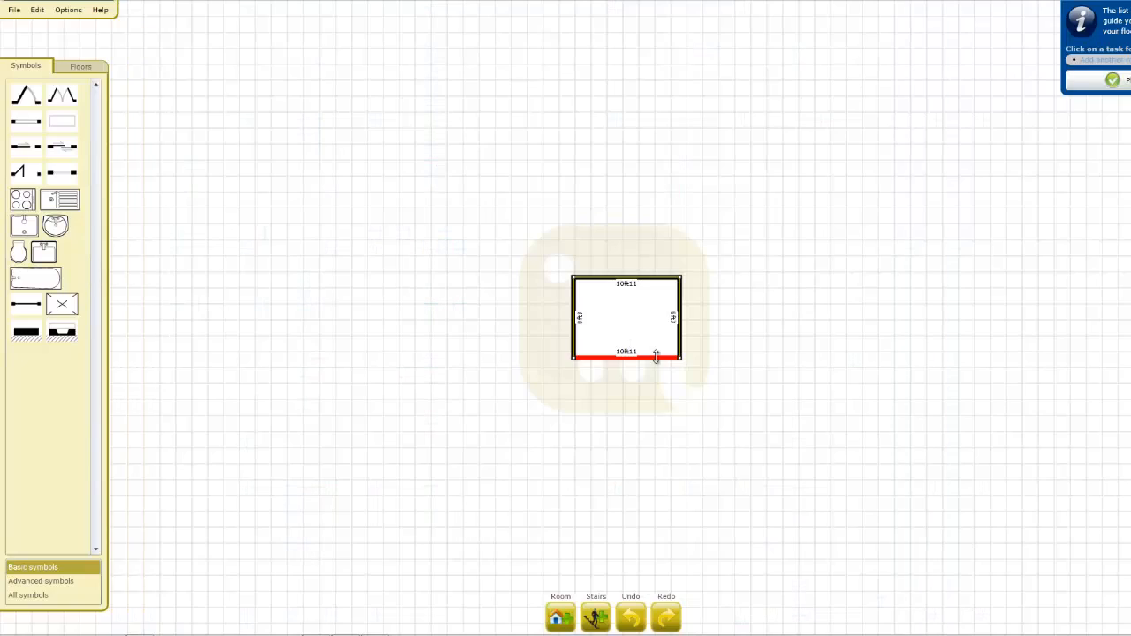
pyautogui.moveTo(656, 362); pyautogui.dragTo(656, 356)
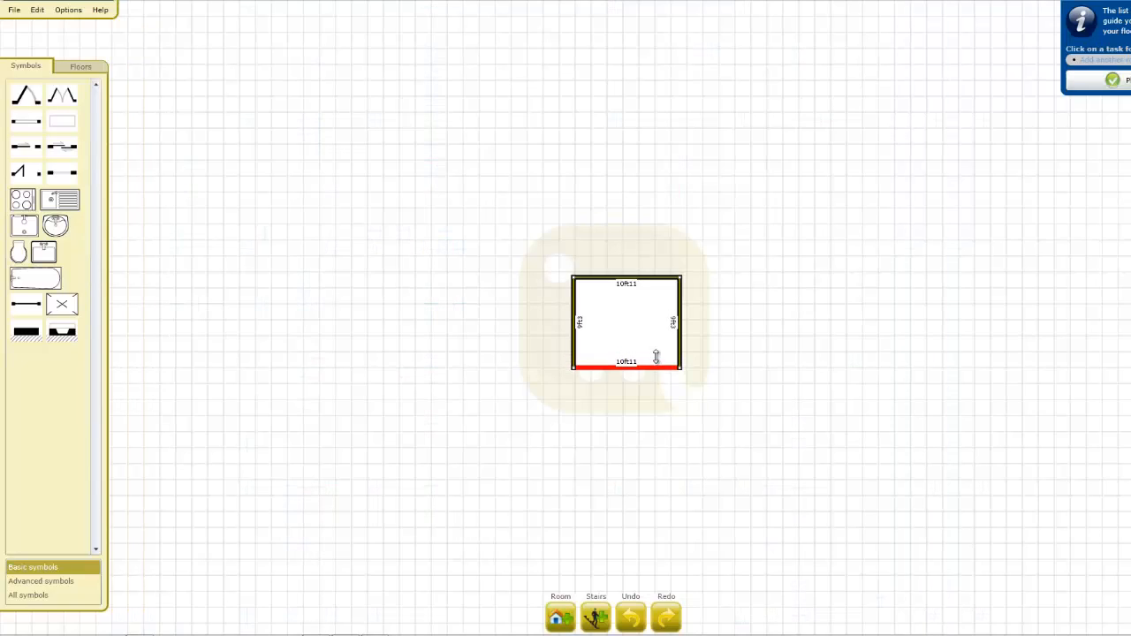
pyautogui.press('Down')
pyautogui.press('Down')
pyautogui.press('Down')
pyautogui.press('Down')
pyautogui.press('Down')
pyautogui.press('Down')
pyautogui.press('Down')
pyautogui.press('Down')
pyautogui.press('Down')
pyautogui.press('Down')
pyautogui.press('Down')
pyautogui.press('Down')
pyautogui.press('Down')
pyautogui.press('Down')
pyautogui.press('Down')
pyautogui.press('Down')
pyautogui.press('Down')
pyautogui.press('Down')
pyautogui.press('Down')
pyautogui.press('Down')
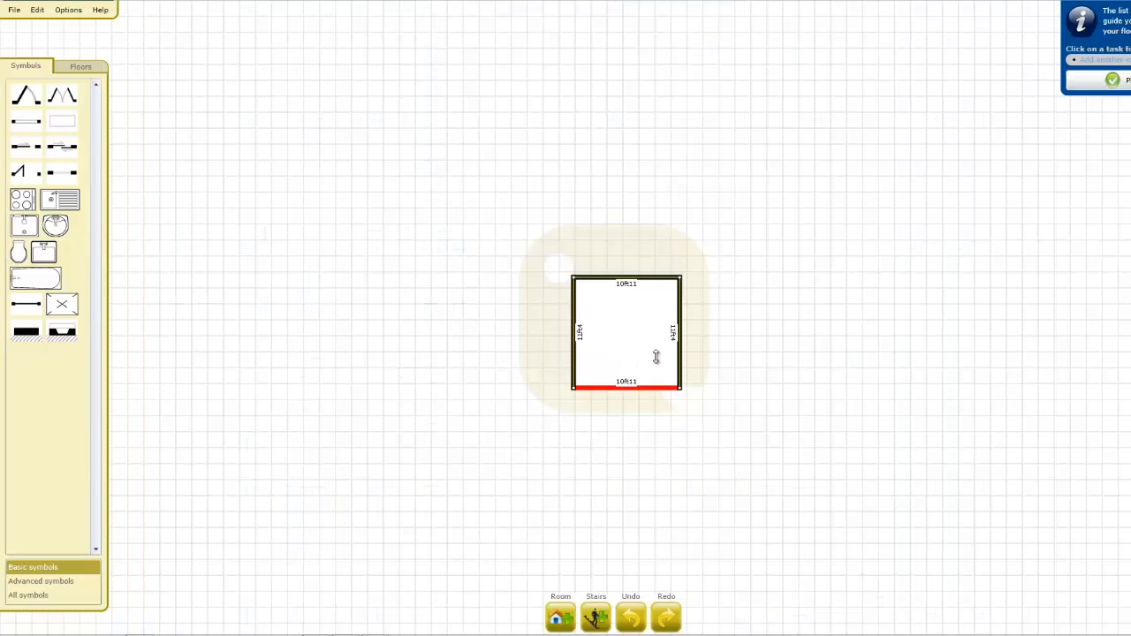
pyautogui.click(752, 424)
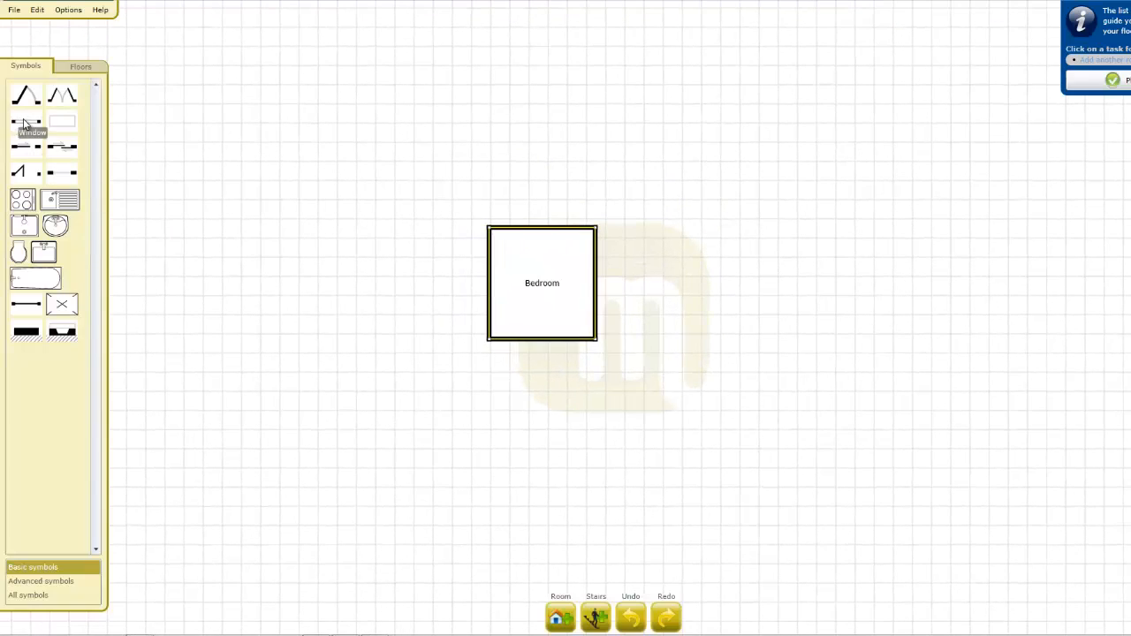
pyautogui.moveTo(26, 125); pyautogui.dragTo(547, 237)
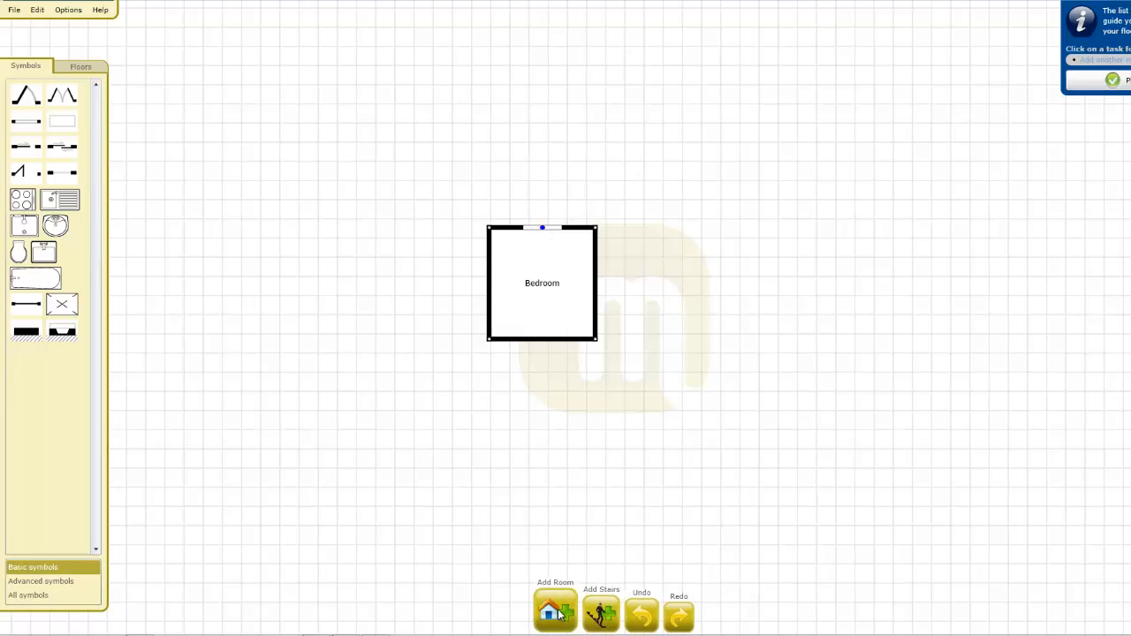
# - Draw a storage room 8ft10 wide and 2ft deep along the bedroom's front wall, starting at its left corner, and name it Closet
pyautogui.click(558, 615)
pyautogui.moveTo(490, 343); pyautogui.dragTo(568, 362)
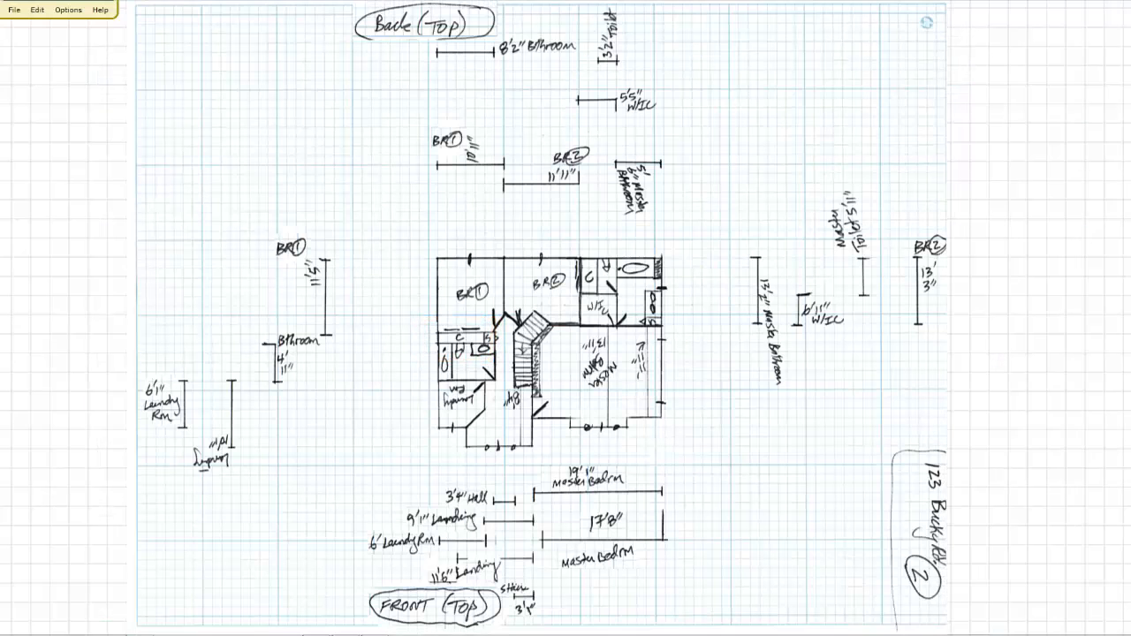
pyautogui.moveTo(567, 363); pyautogui.dragTo(577, 365)
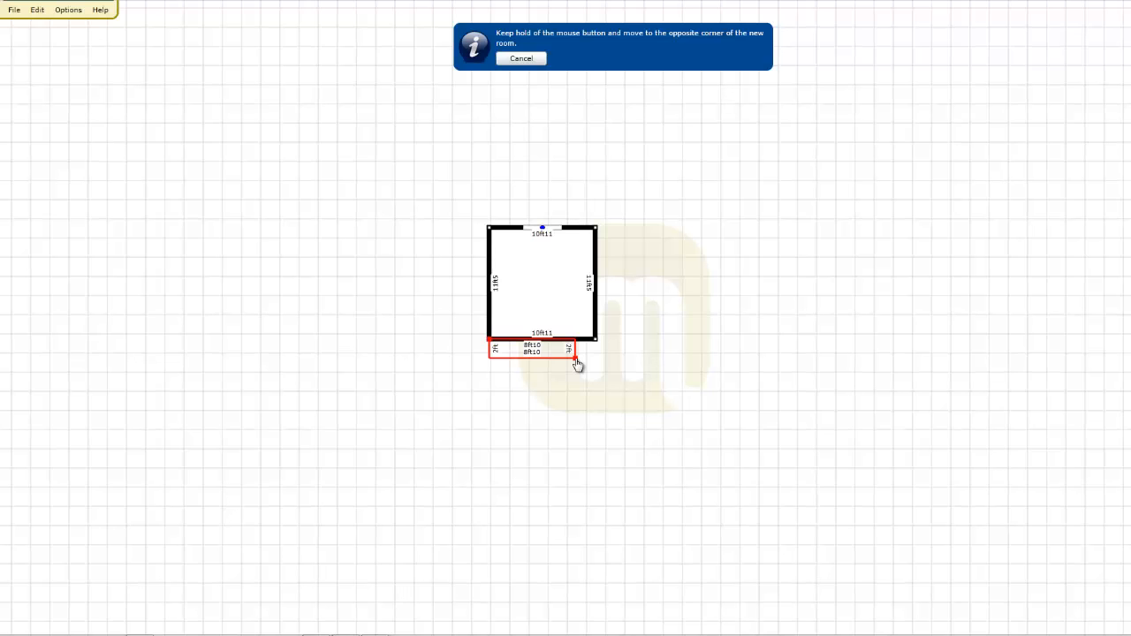
pyautogui.moveTo(577, 365); pyautogui.dragTo(578, 363)
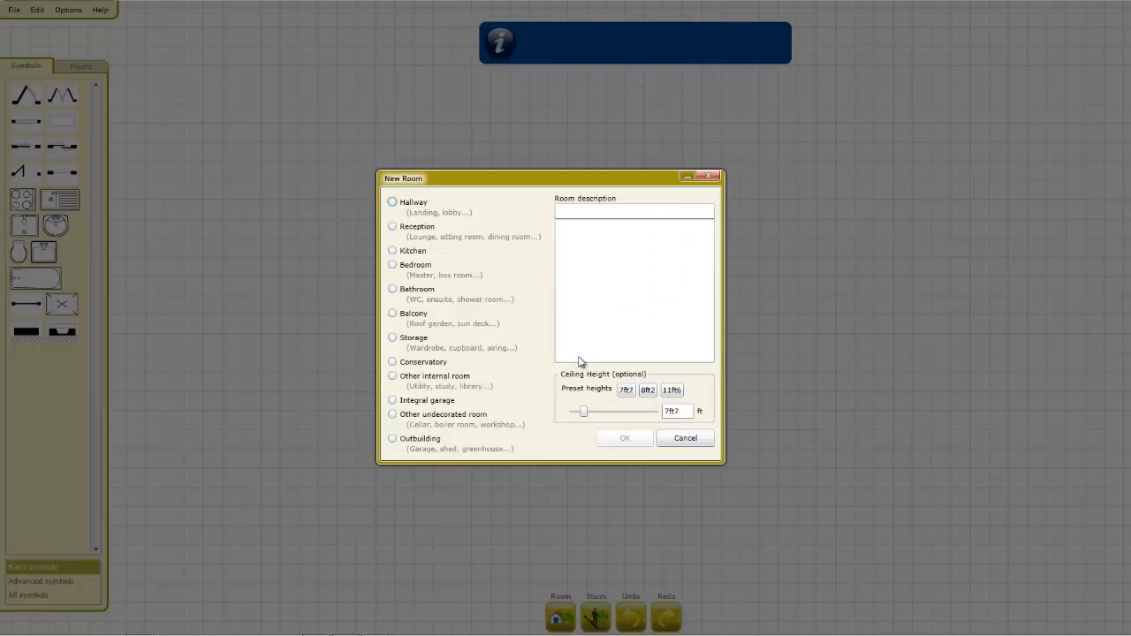
pyautogui.click(393, 340)
pyautogui.press('BackSpace')
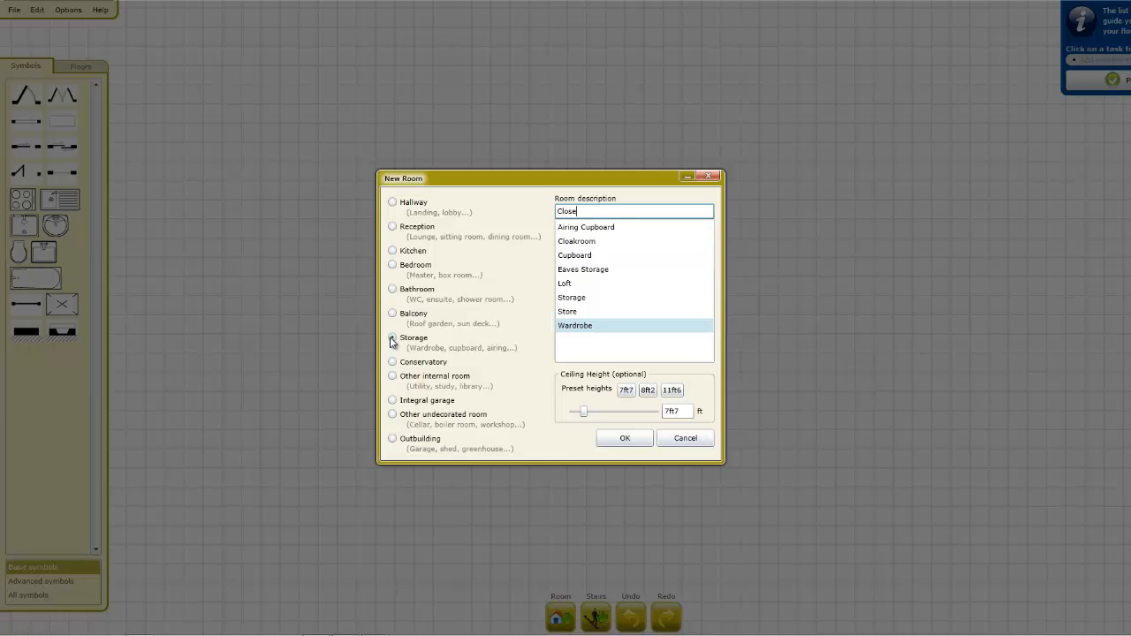
pyautogui.click(634, 443)
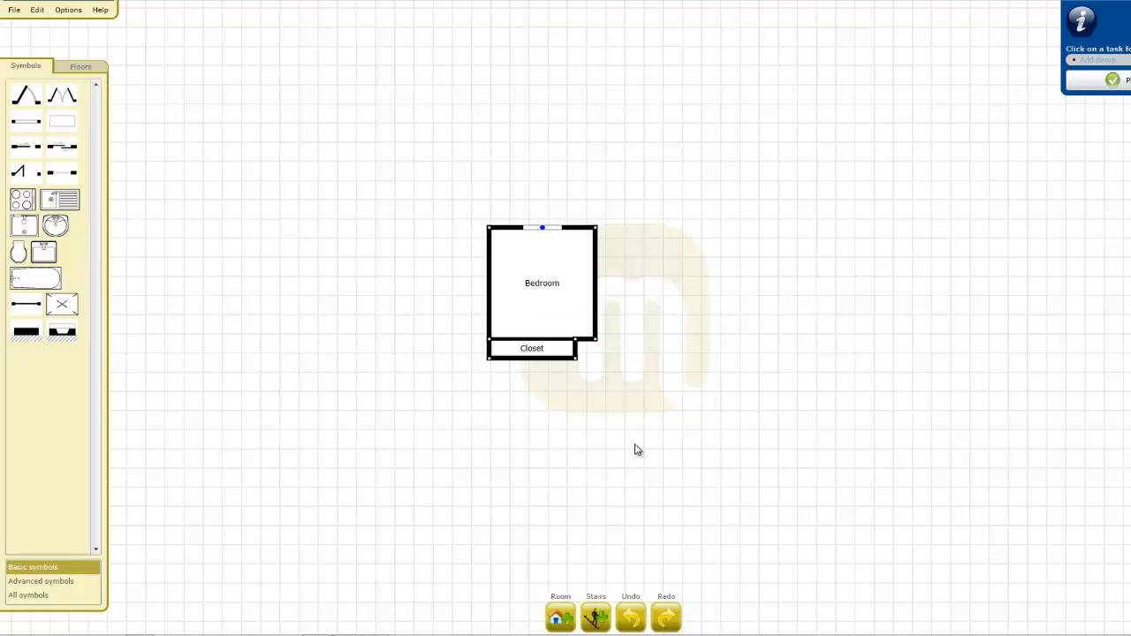
# - Place a double sliding door between the bedroom and the closet, set its opening to 5ft10 and centre it along the closet
pyautogui.moveTo(44, 152); pyautogui.dragTo(533, 341)
pyautogui.click(531, 345)
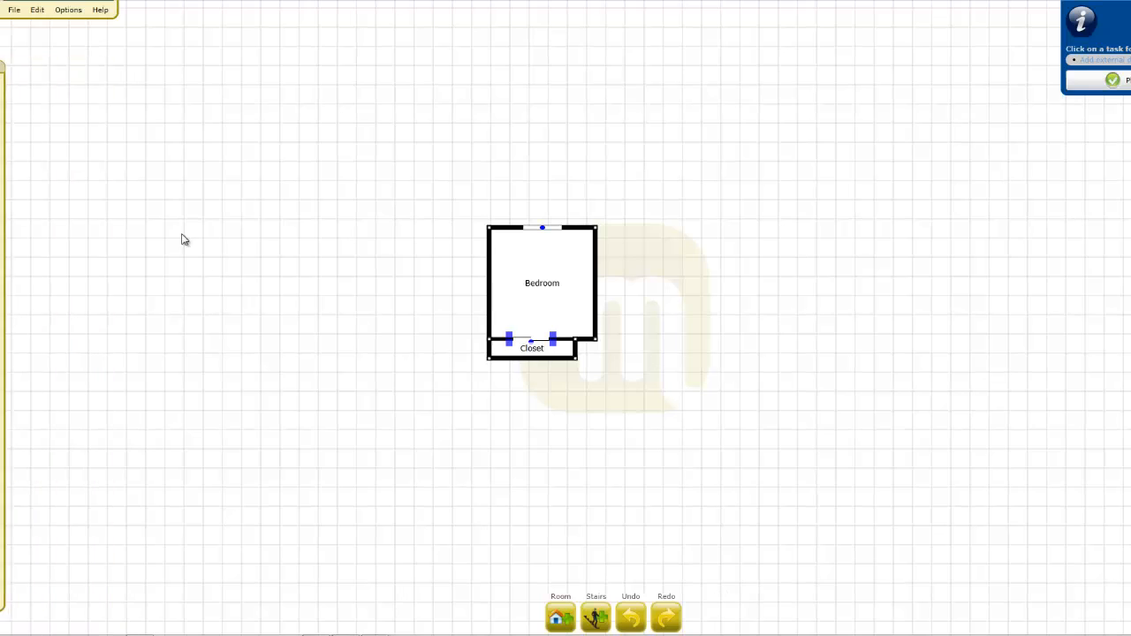
pyautogui.moveTo(57, 109); pyautogui.dragTo(77, 109)
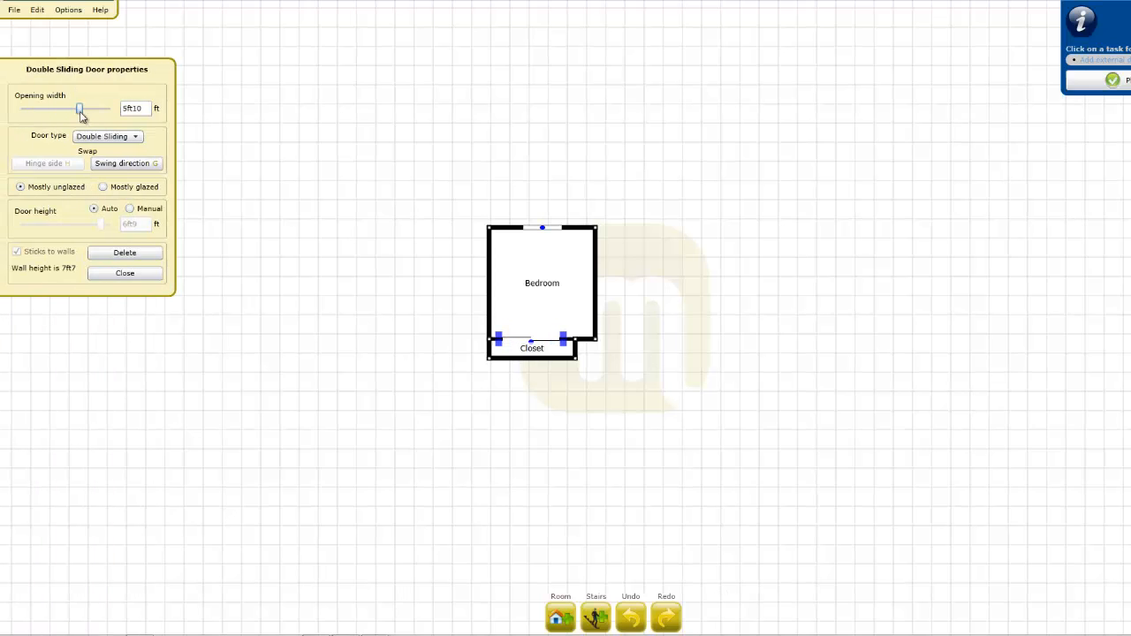
pyautogui.click(125, 273)
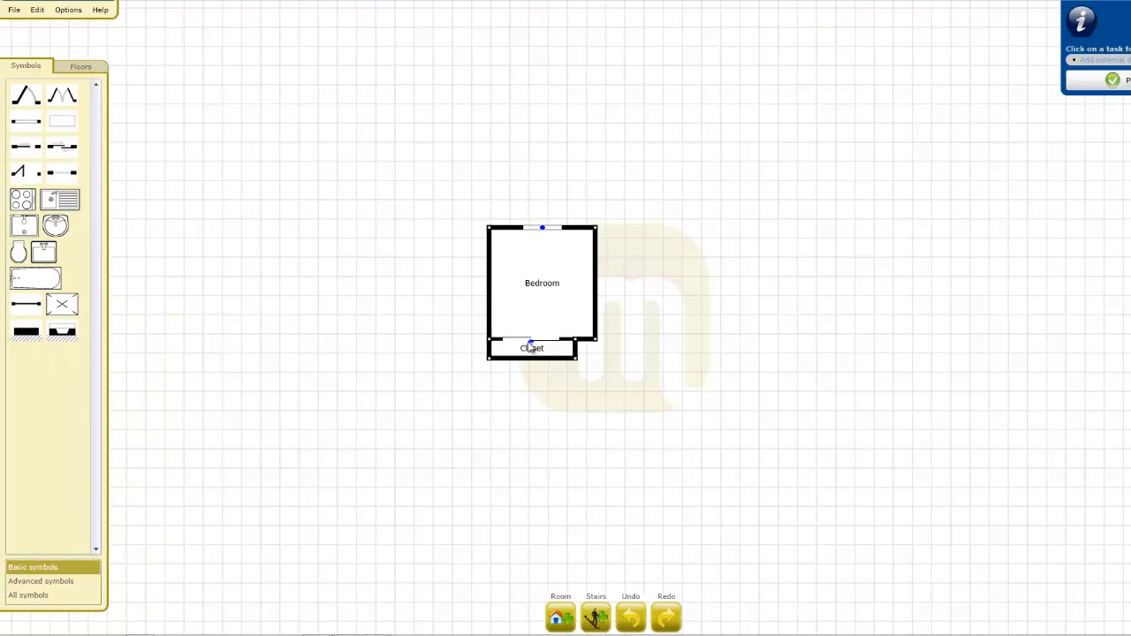
pyautogui.moveTo(531, 344); pyautogui.dragTo(532, 344)
# - Add a small storage room named S in the gap between the closet and the bedroom's right edge
pyautogui.click(555, 612)
pyautogui.moveTo(575, 344); pyautogui.dragTo(597, 367)
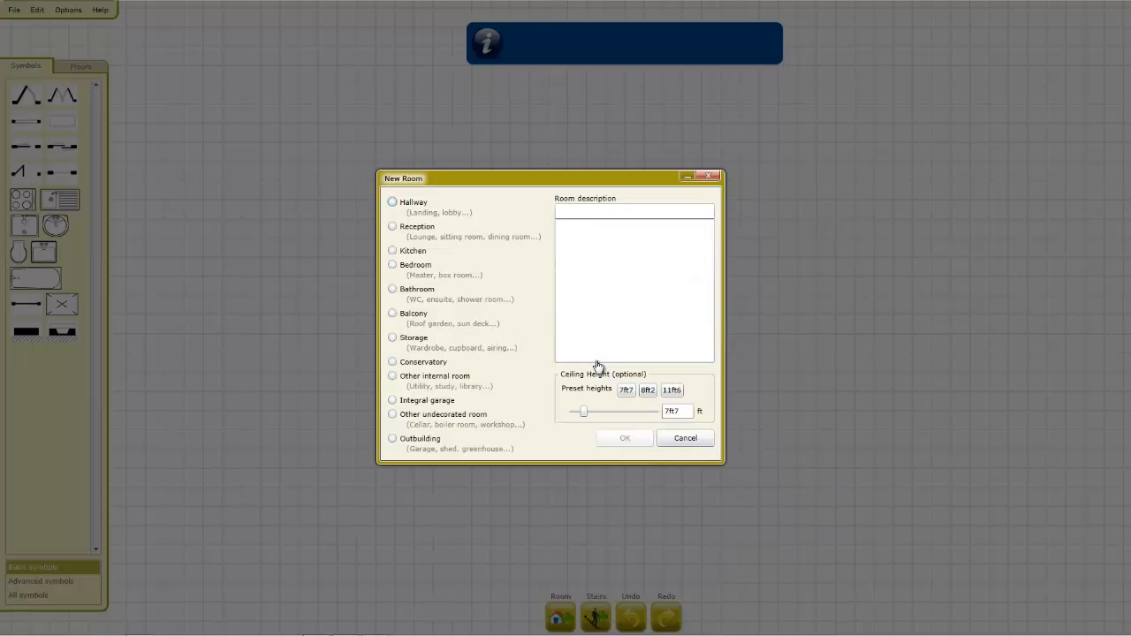
pyautogui.click(392, 339)
pyautogui.press('BackSpace')
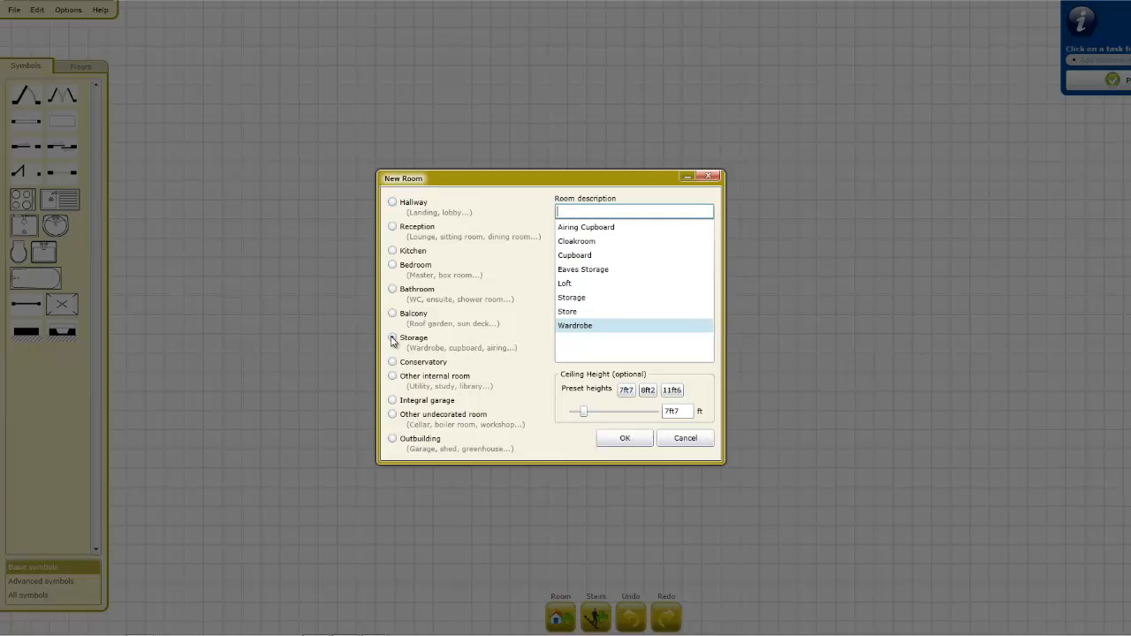
pyautogui.click(625, 439)
# - Fit a folding door in S's right wall with a reduced opening width, and shift the side walls of S left to shorten the closet
pyautogui.moveTo(20, 173); pyautogui.dragTo(601, 353)
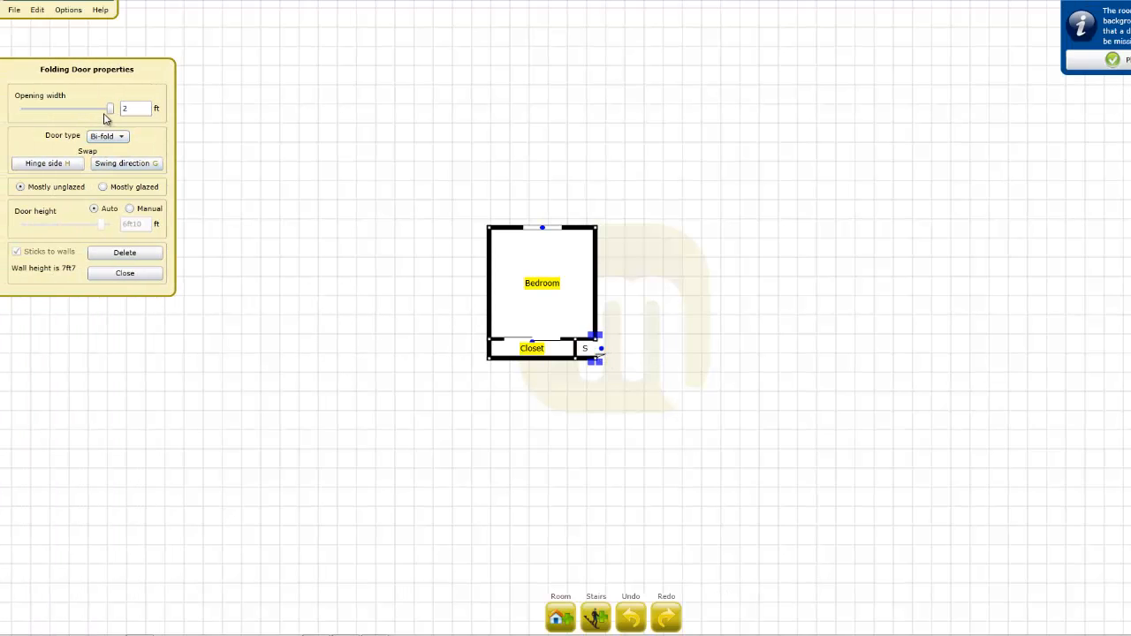
pyautogui.moveTo(111, 114); pyautogui.dragTo(70, 118)
pyautogui.moveTo(598, 350); pyautogui.dragTo(600, 350)
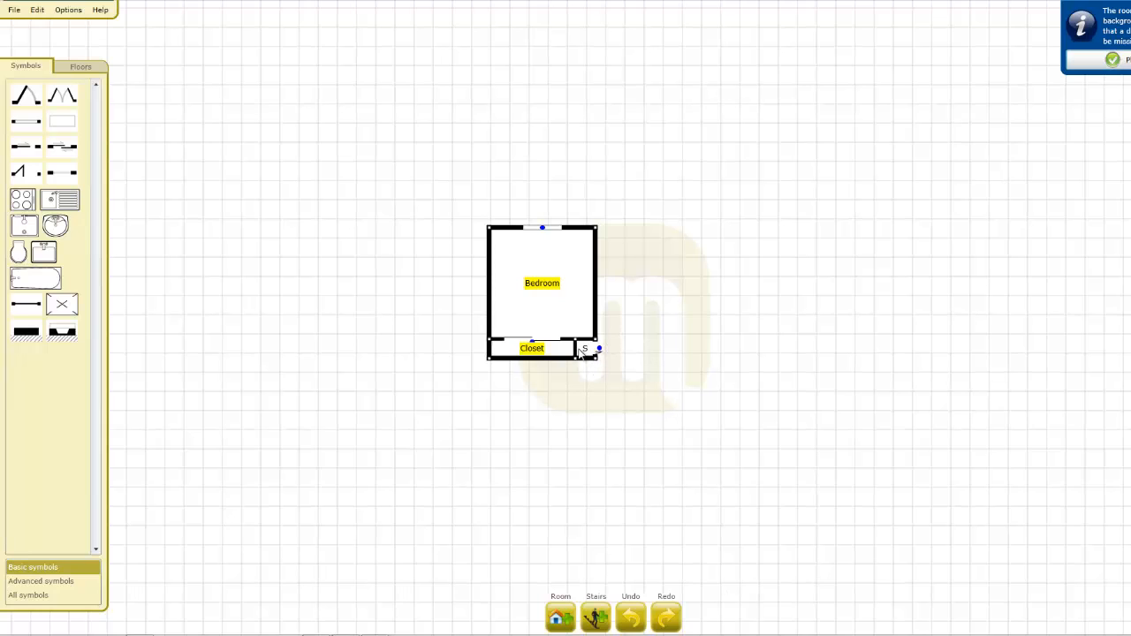
pyautogui.moveTo(582, 350)
pyautogui.mouseDown()
pyautogui.moveTo(564, 351)
pyautogui.moveTo(588, 351)
pyautogui.moveTo(578, 351)
pyautogui.mouseUp()
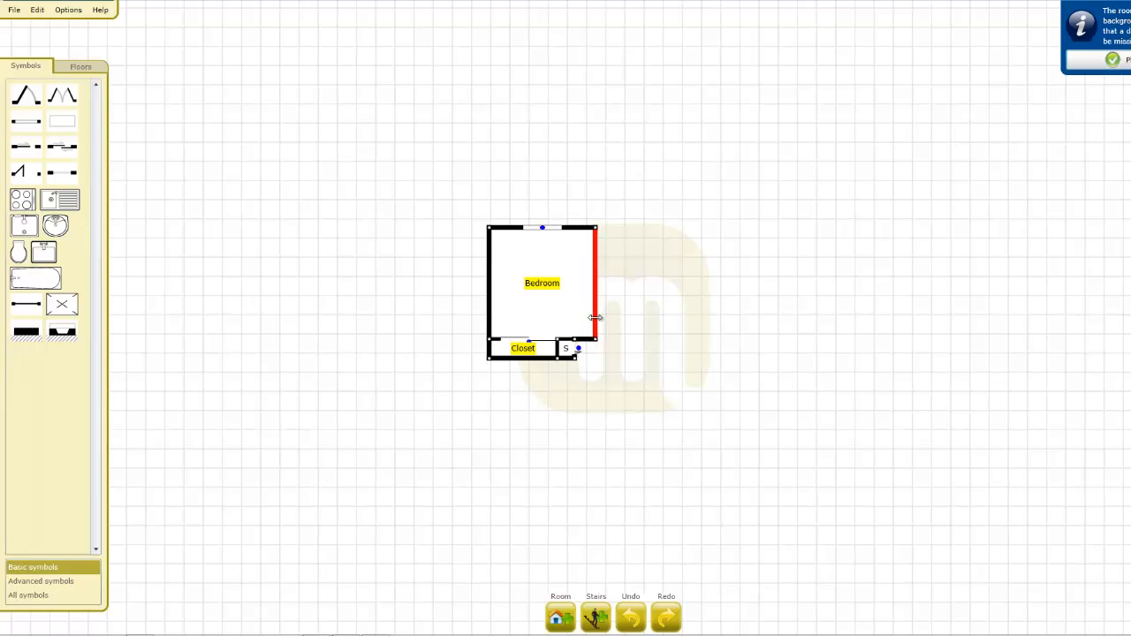
# - Move the bedroom's front-right corner back to form an angled wall and place a single door there with its hinge side swapped
pyautogui.moveTo(594, 345); pyautogui.dragTo(597, 321)
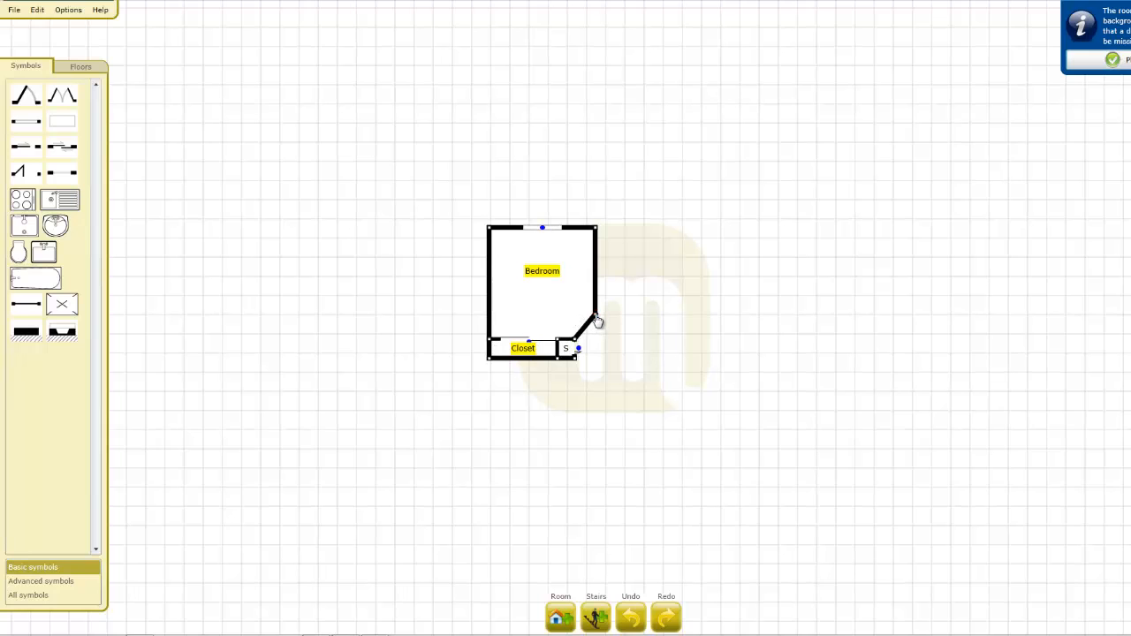
pyautogui.moveTo(25, 93); pyautogui.dragTo(579, 324)
pyautogui.click(574, 319)
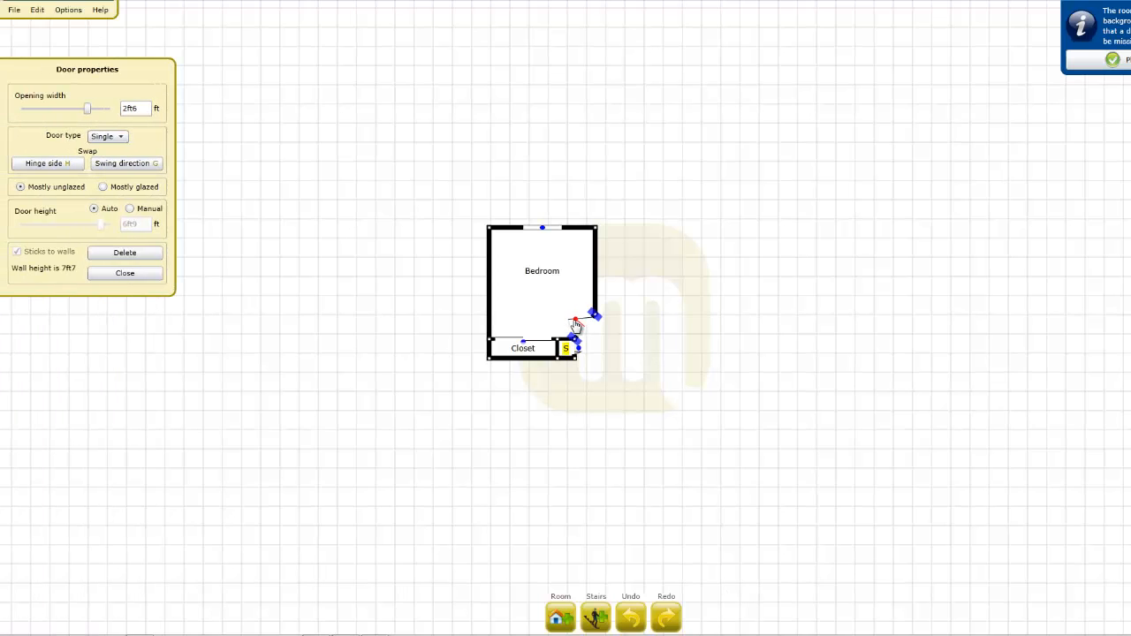
pyautogui.click(40, 169)
pyautogui.click(125, 274)
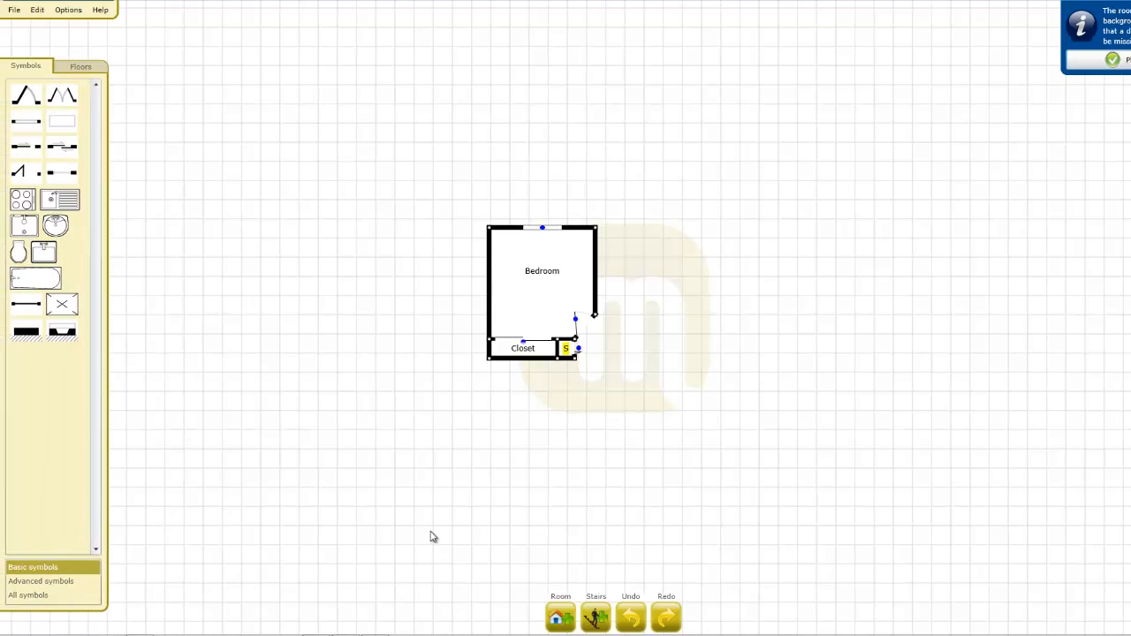
# - Add a room of type Bathroom directly in front of the closet and S, spanning their combined width
pyautogui.click(557, 612)
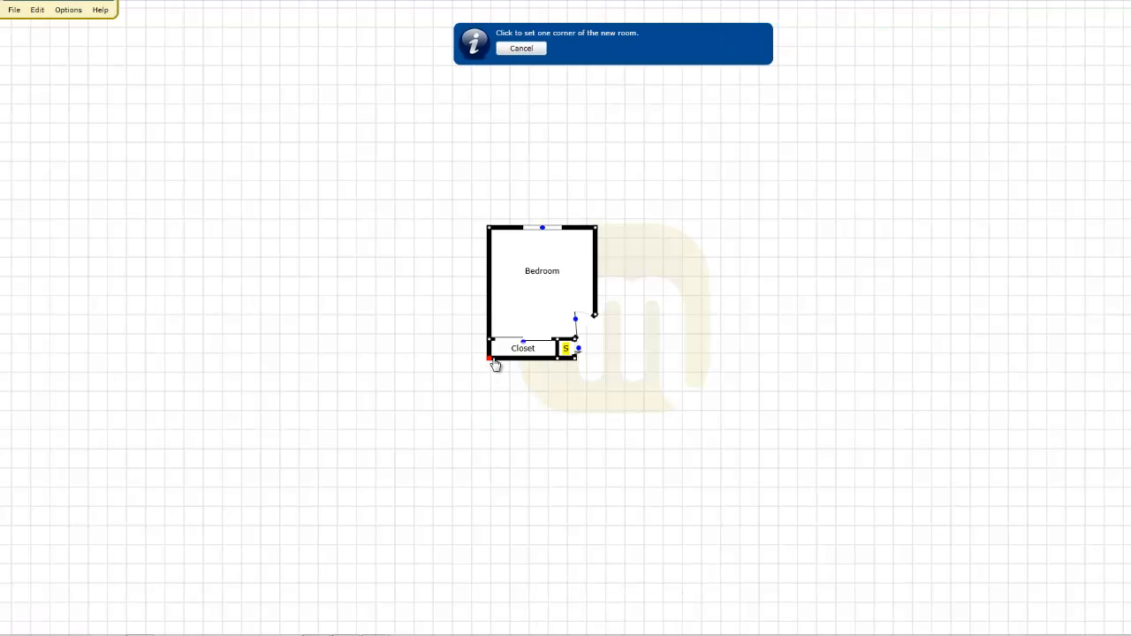
pyautogui.moveTo(498, 366); pyautogui.dragTo(558, 404)
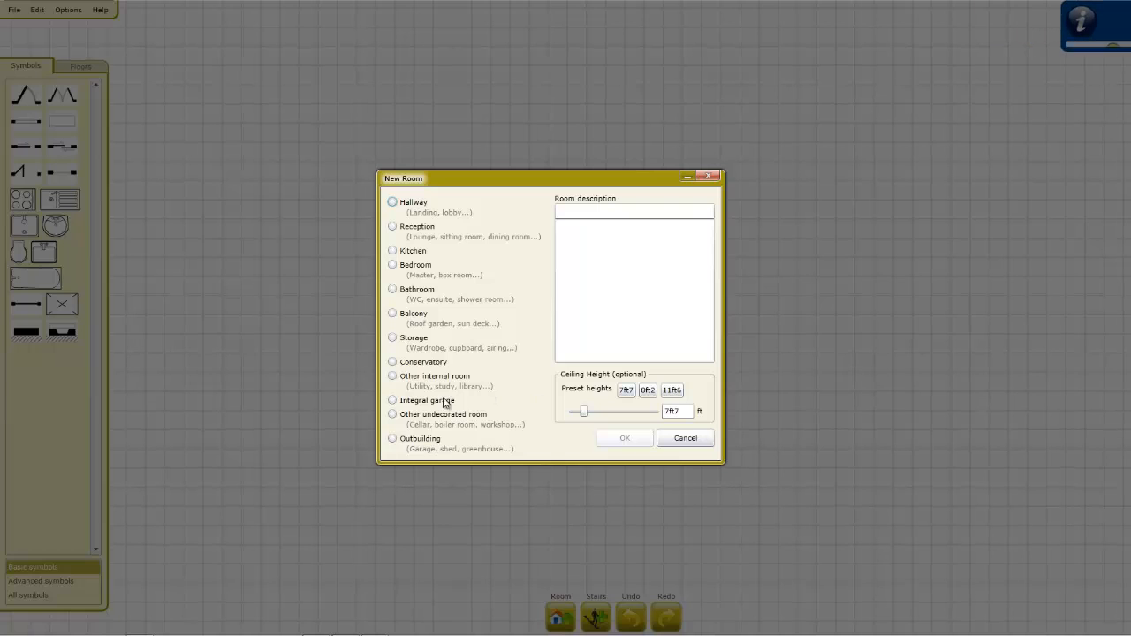
pyautogui.click(392, 290)
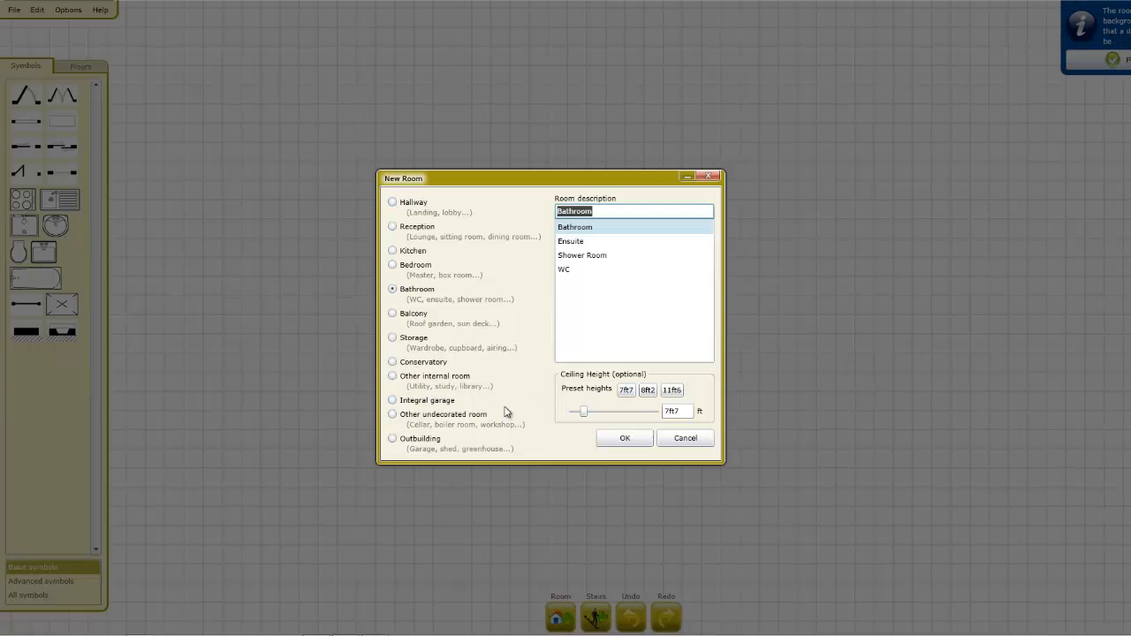
pyautogui.click(618, 439)
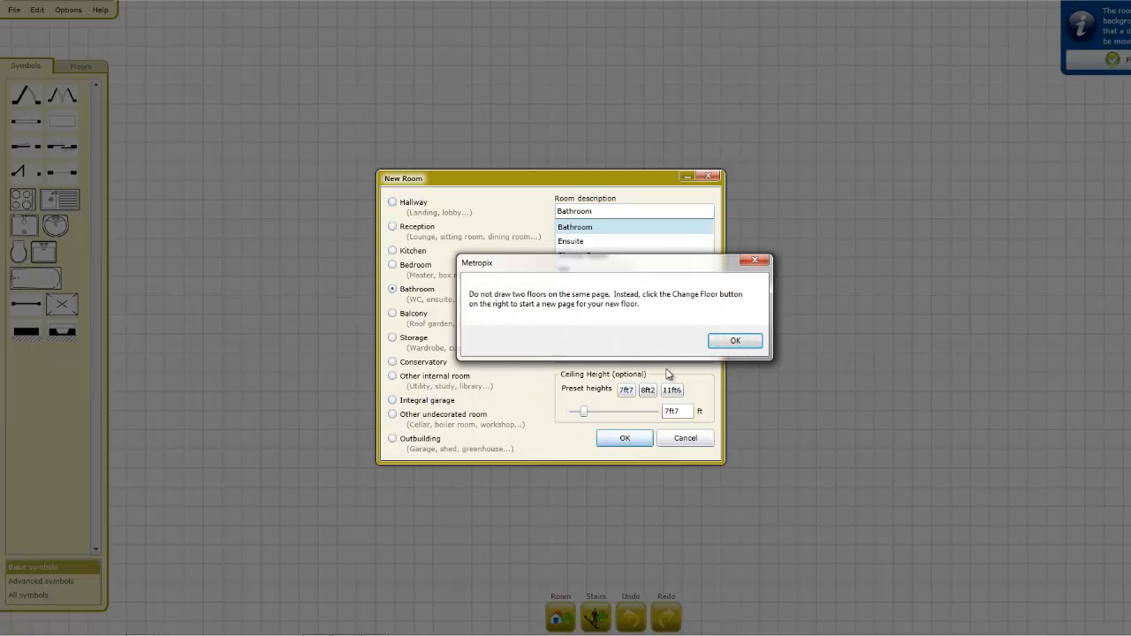
pyautogui.click(732, 340)
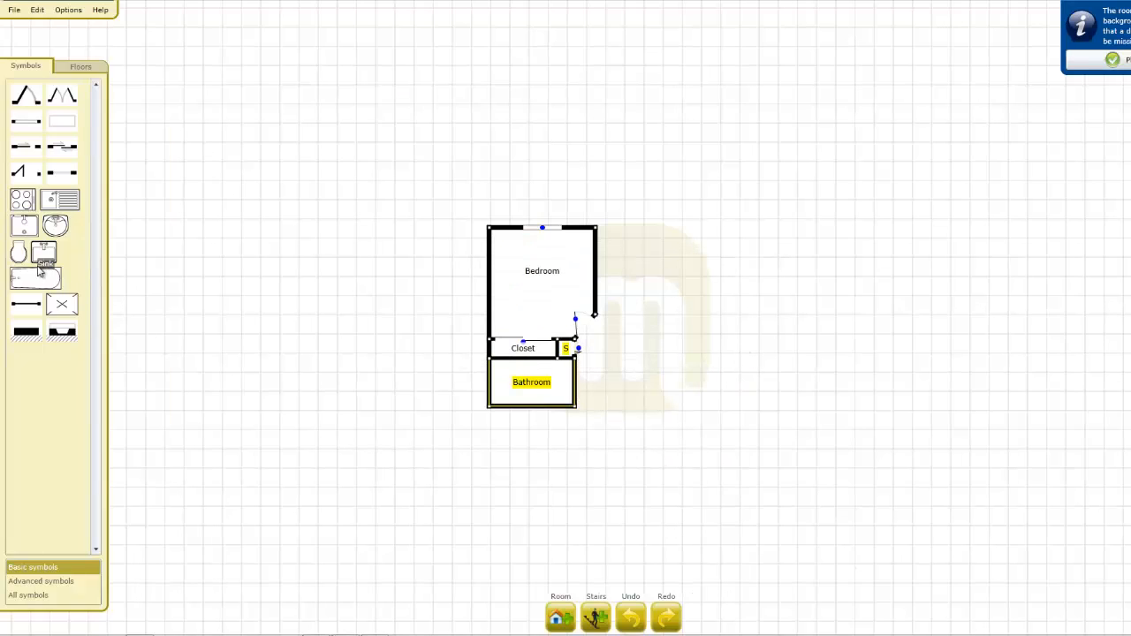
# - Place a bath along the bathroom's left wall and reduce its depth to fit within the room
pyautogui.moveTo(35, 279); pyautogui.dragTo(507, 369)
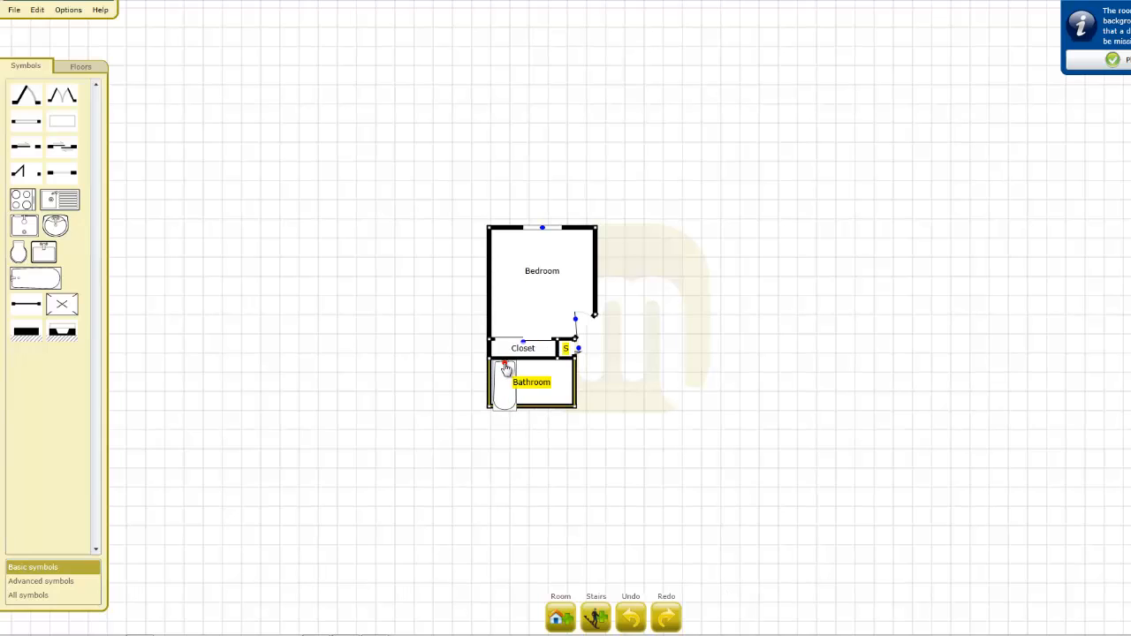
pyautogui.click(506, 369)
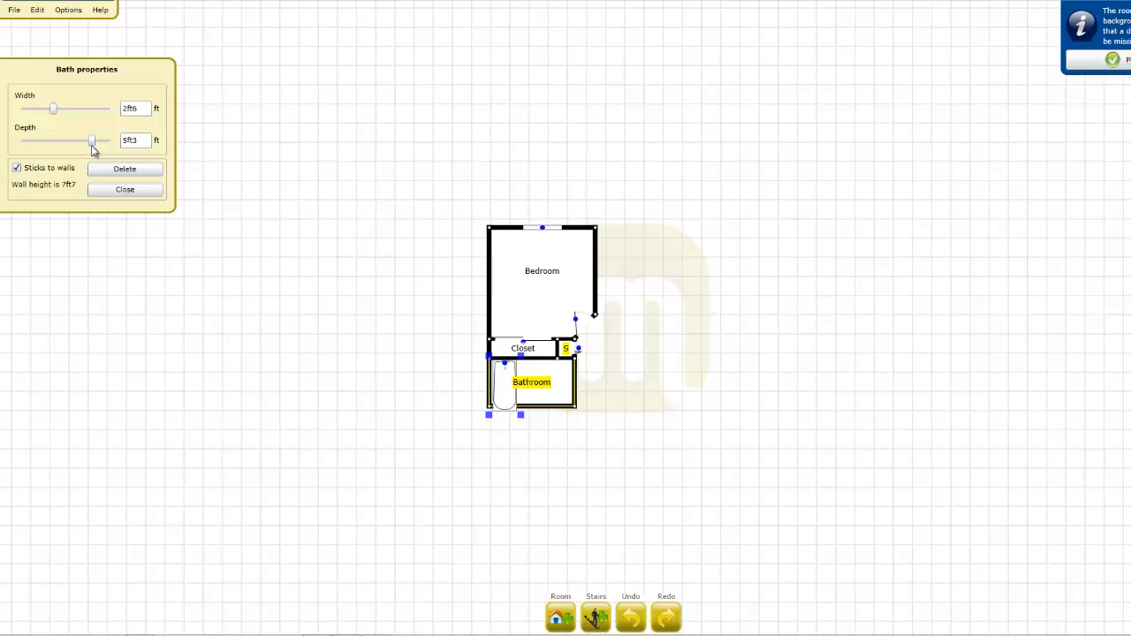
pyautogui.moveTo(92, 146)
pyautogui.mouseDown()
pyautogui.moveTo(83, 151)
pyautogui.moveTo(77, 134)
pyautogui.mouseUp()
pyautogui.click(124, 189)
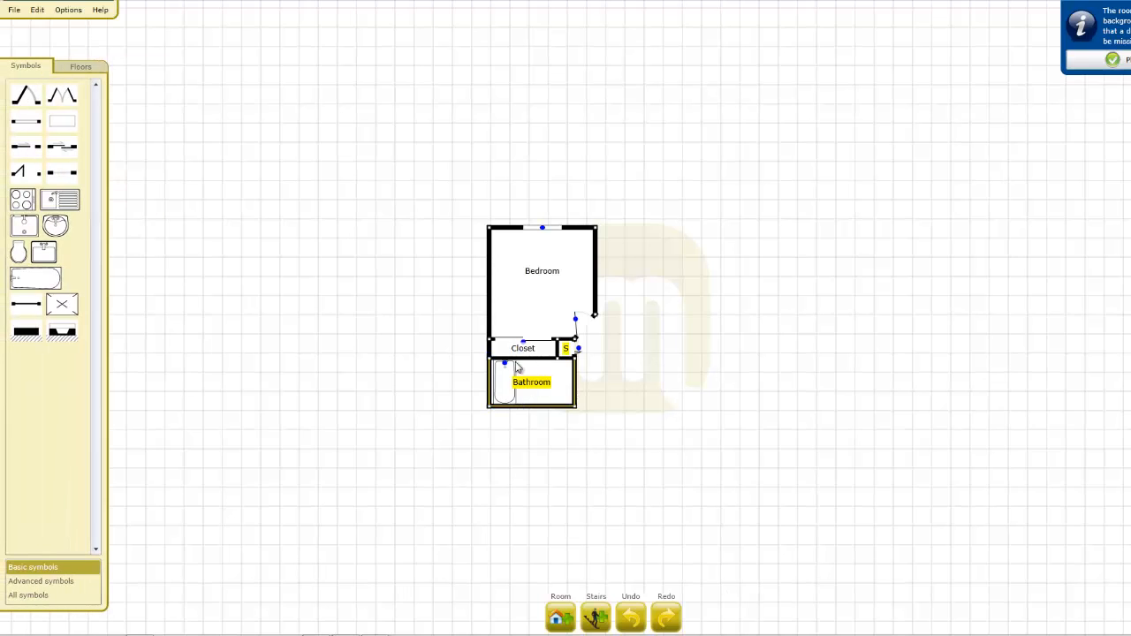
pyautogui.moveTo(504, 363); pyautogui.dragTo(503, 364)
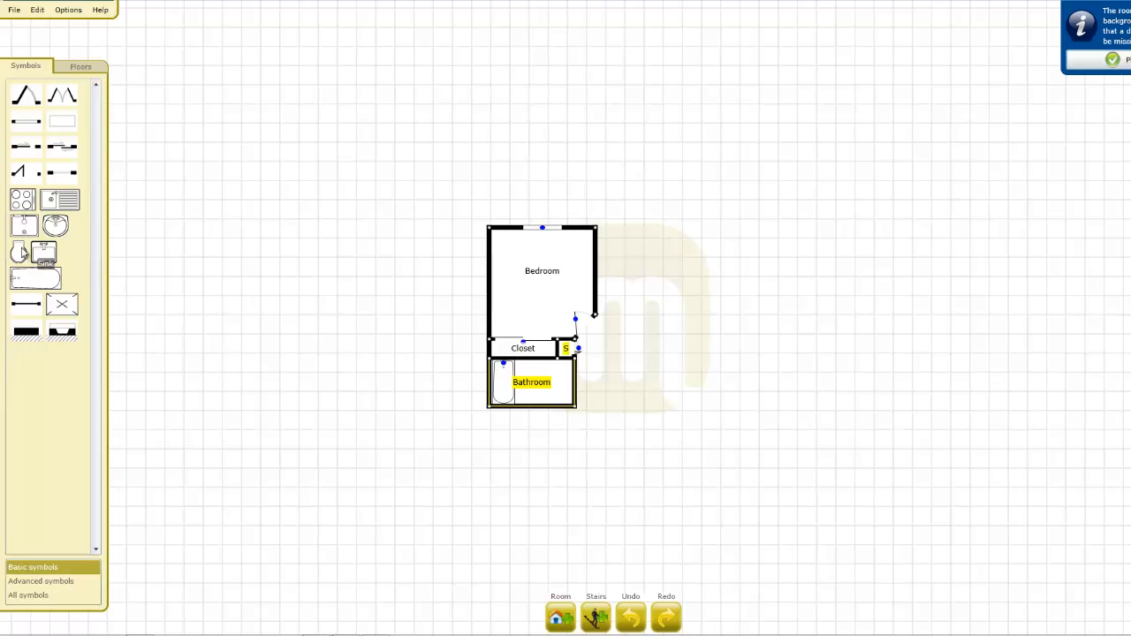
# - Place a toilet 1ft7 wide and 2ft3 deep beside the bath, and a counter with a washbasin in the bathroom's back-right corner
pyautogui.moveTo(17, 253); pyautogui.dragTo(529, 371)
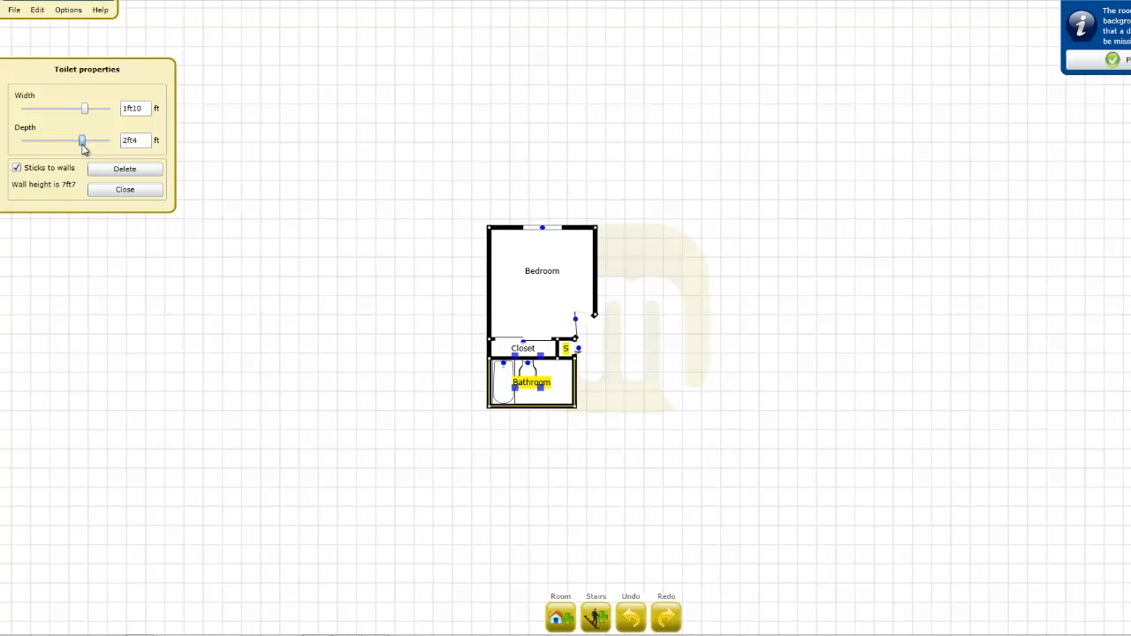
pyautogui.moveTo(86, 113); pyautogui.dragTo(81, 116)
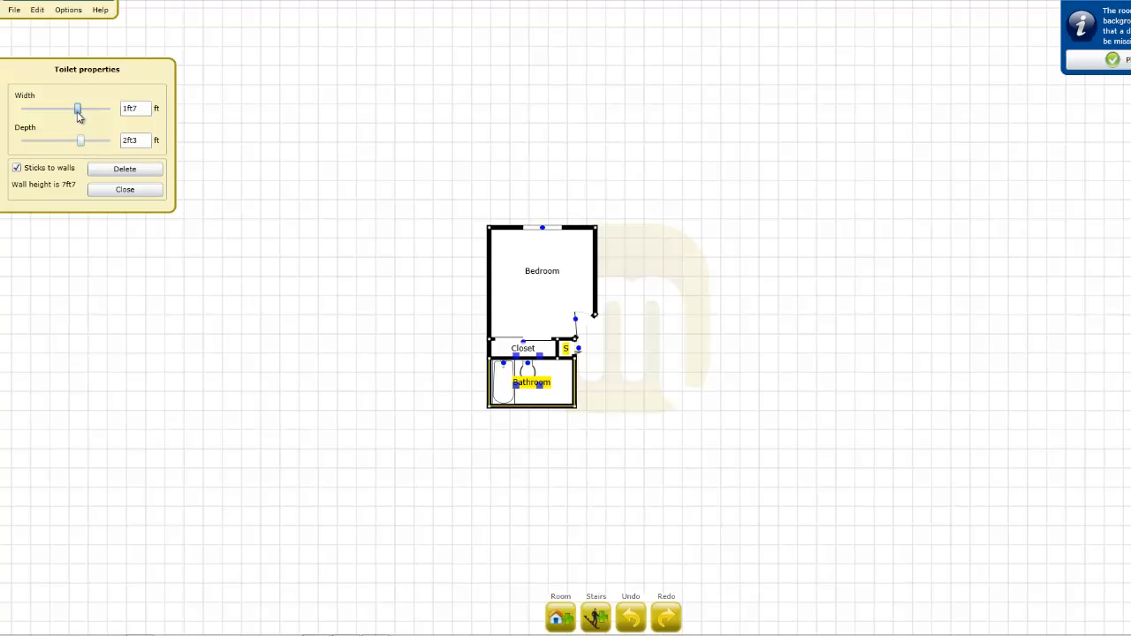
pyautogui.click(116, 192)
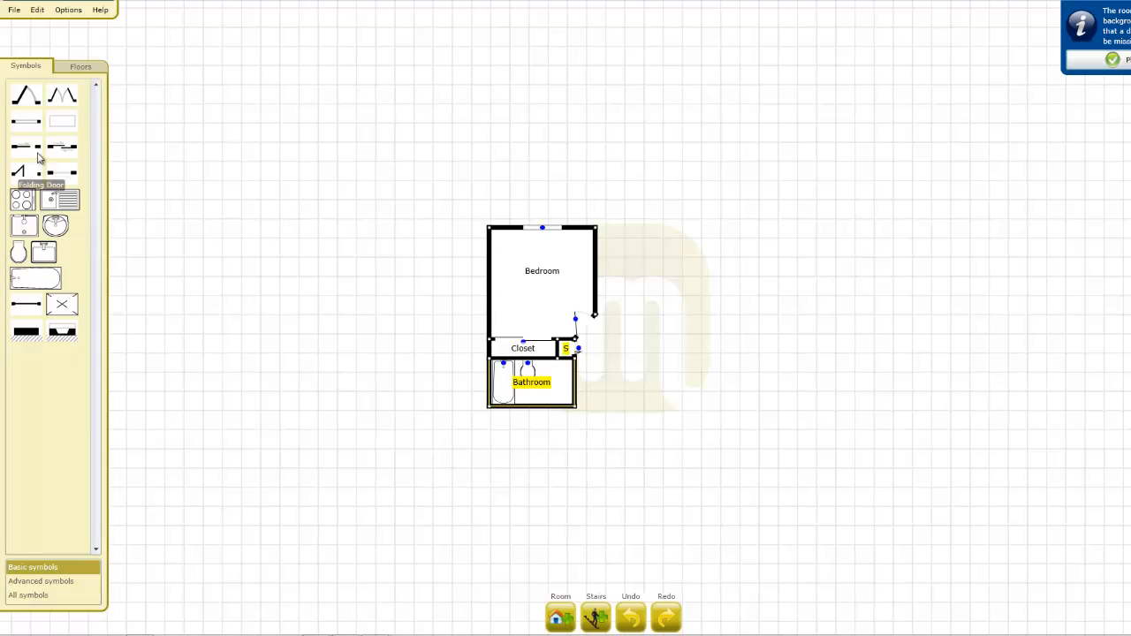
pyautogui.moveTo(65, 120); pyautogui.dragTo(558, 372)
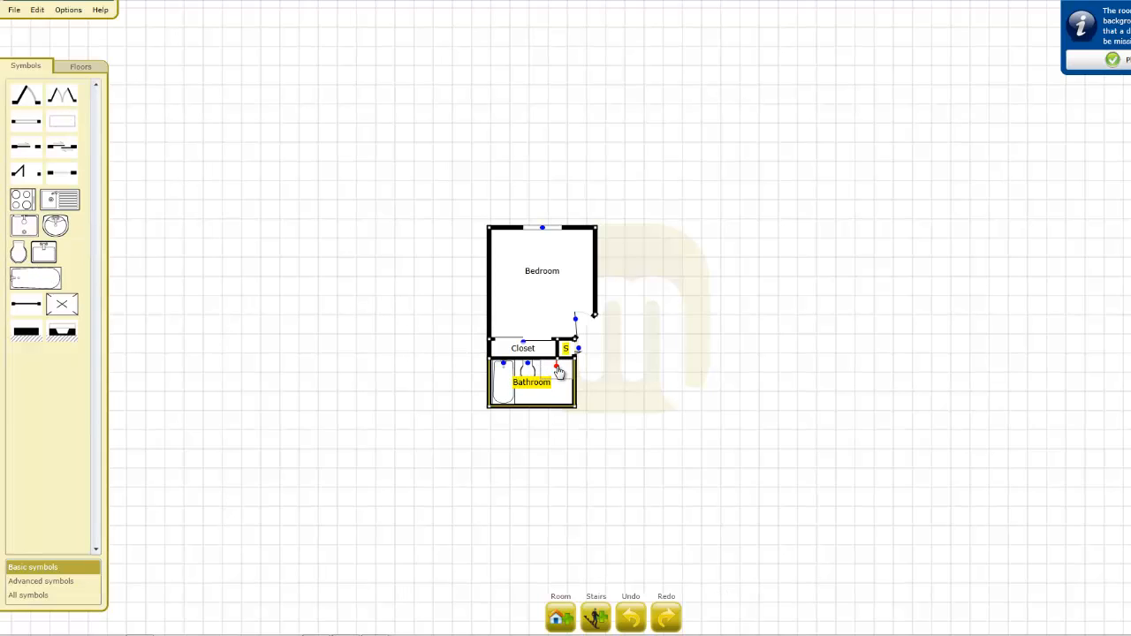
pyautogui.moveTo(54, 227); pyautogui.dragTo(558, 376)
# - Add a single door to the bathroom's right wall below the counter and swap its hinge side
pyautogui.moveTo(26, 97); pyautogui.dragTo(570, 396)
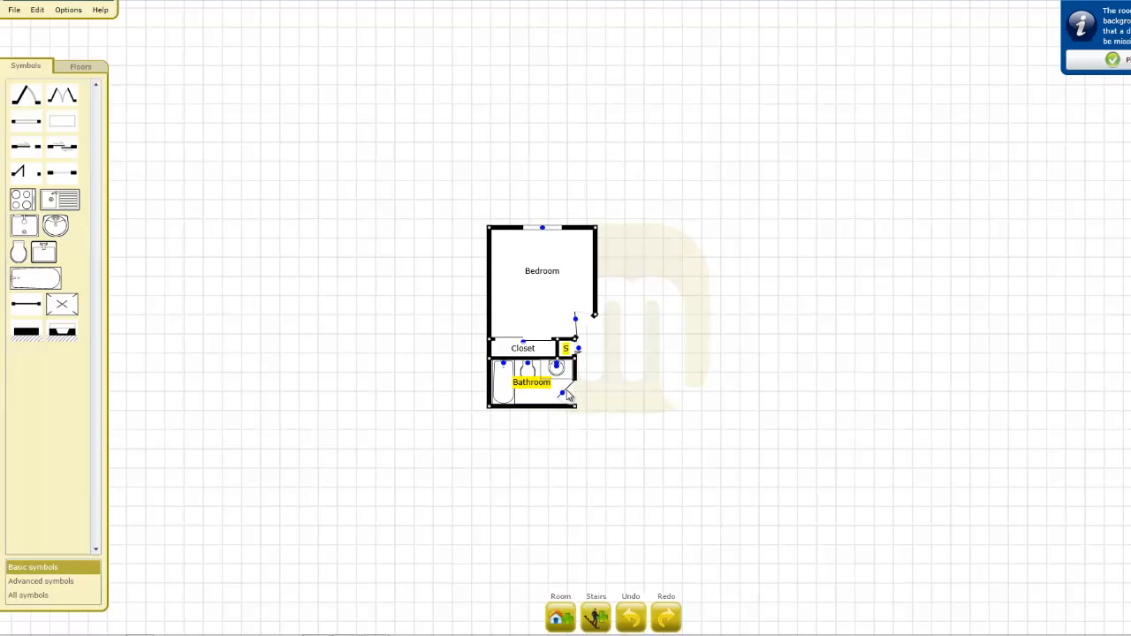
pyautogui.moveTo(563, 398); pyautogui.dragTo(564, 399)
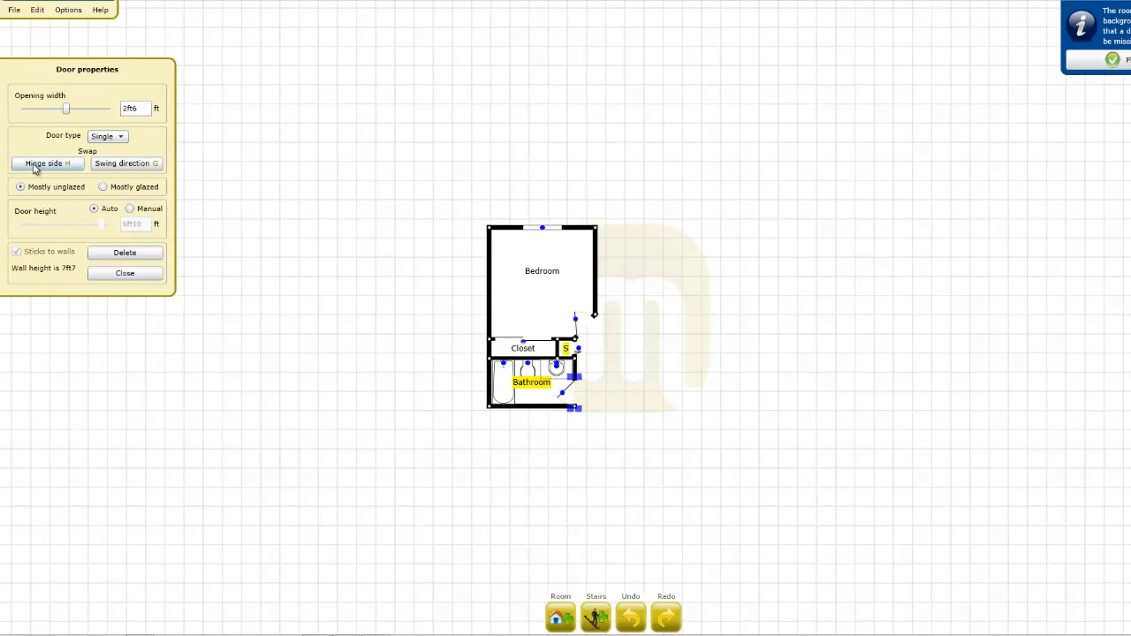
pyautogui.click(125, 273)
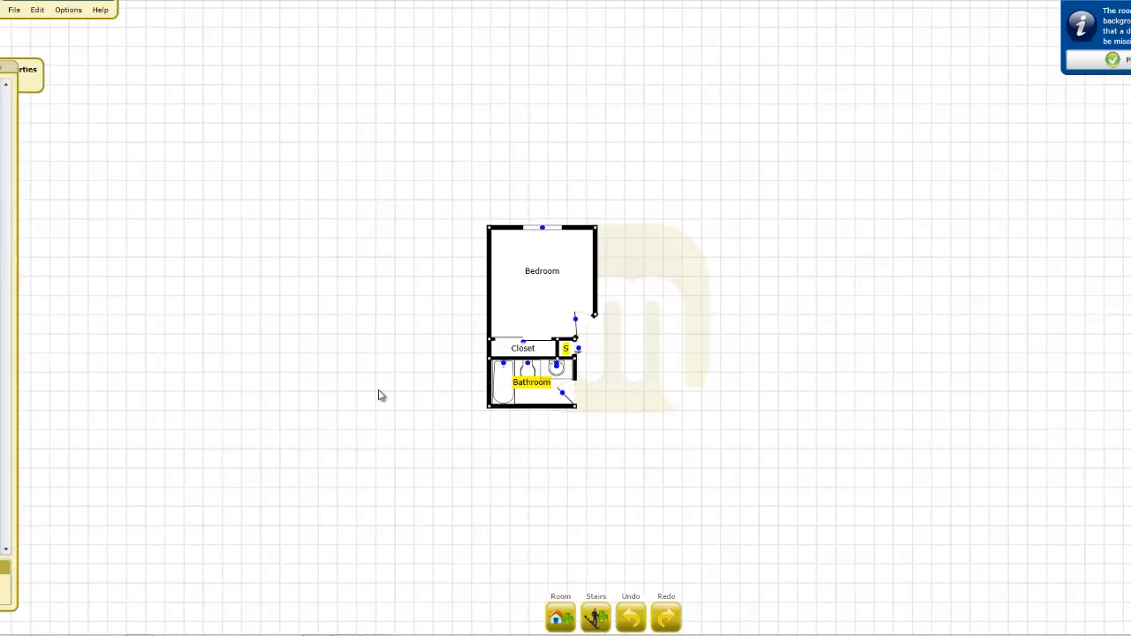